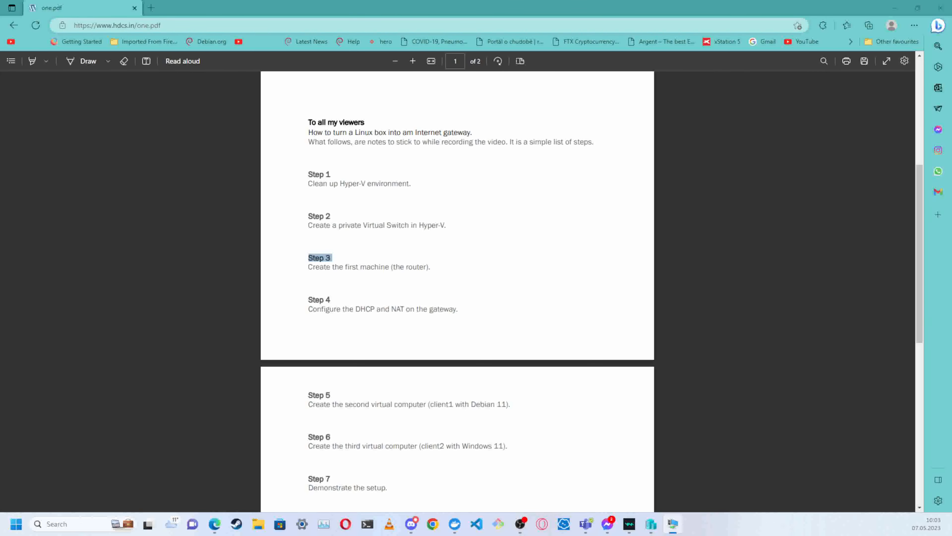
- Configure the package manager without scanning extra media, using the Czechia mirror deb.debian.org and no HTTP proxy
left_click(722, 406)
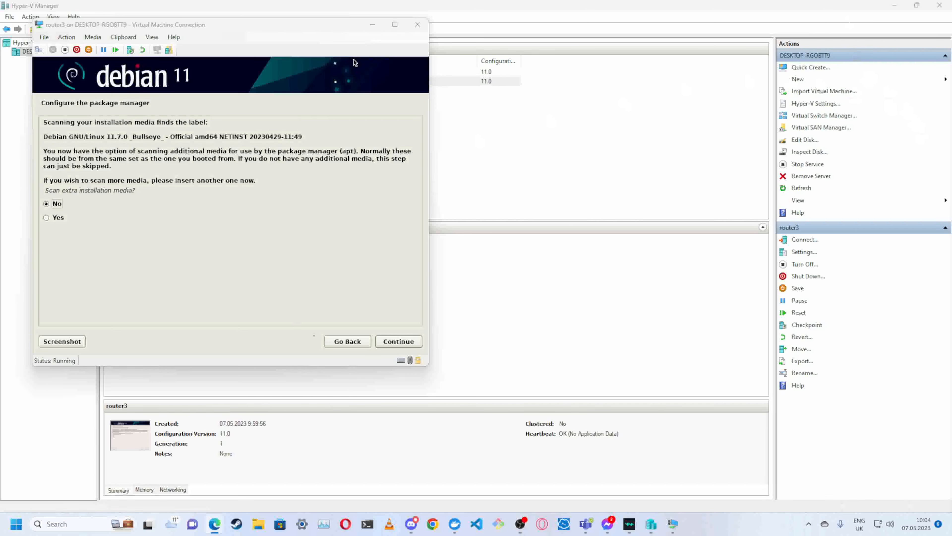
left_click(392, 342)
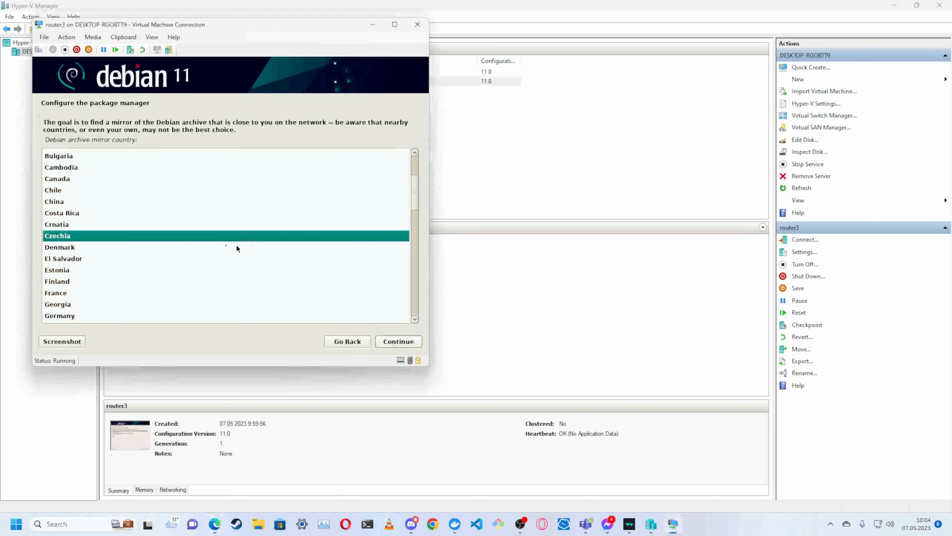
double_click(119, 236)
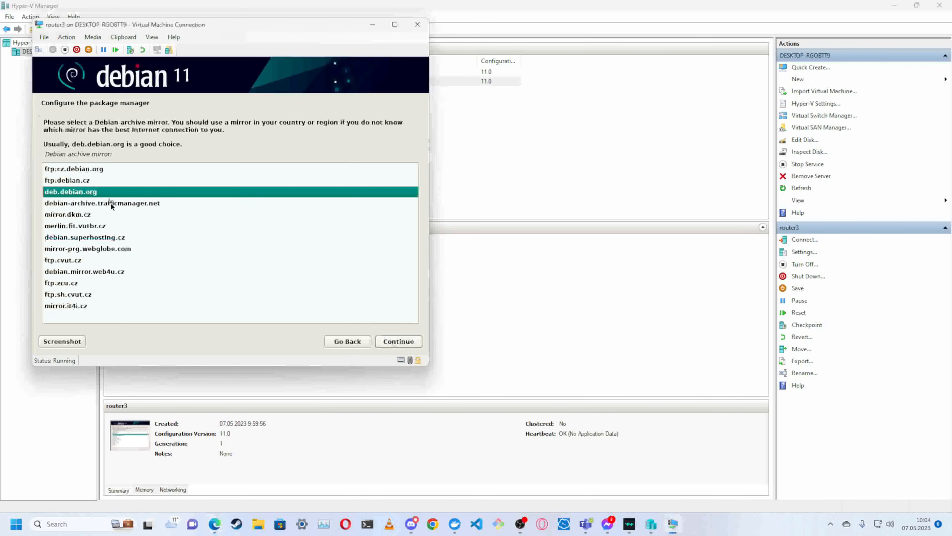
double_click(106, 191)
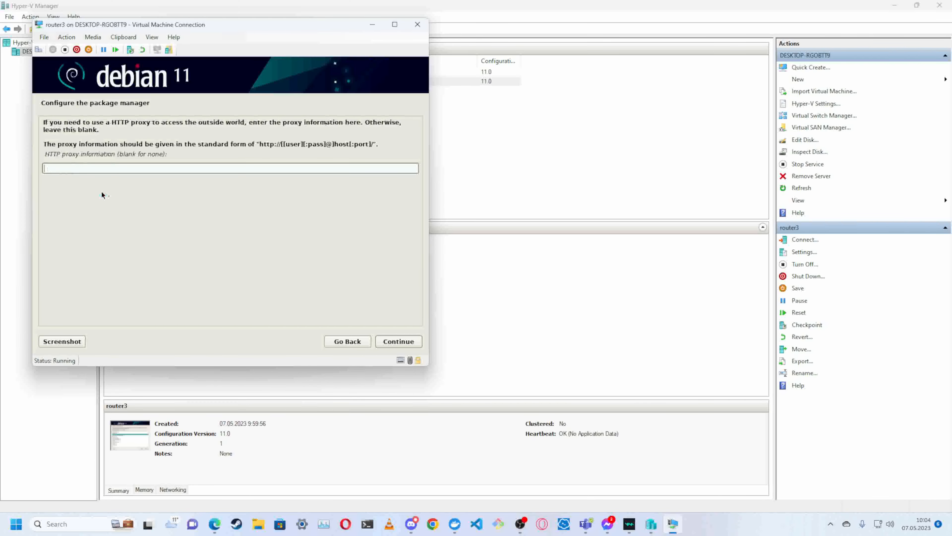
left_click(388, 341)
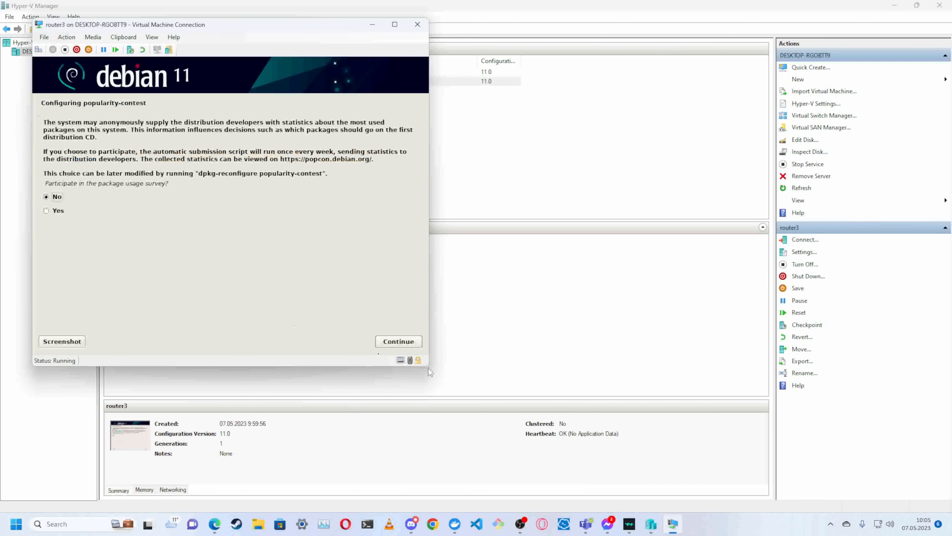
- Decline the package usage survey and install the web server, SSH server and standard system utilities without Debian desktop environment or GNOME
left_click(402, 342)
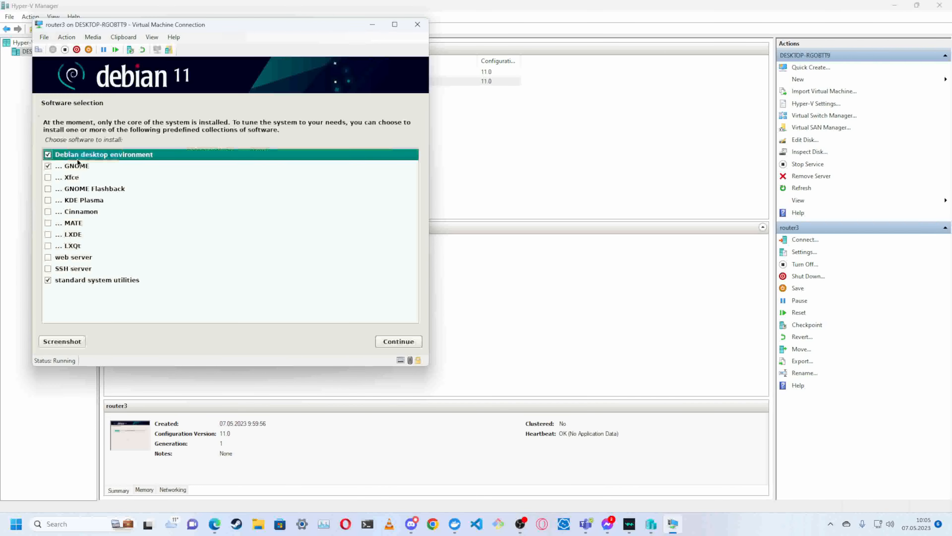
left_click(48, 155)
left_click(48, 166)
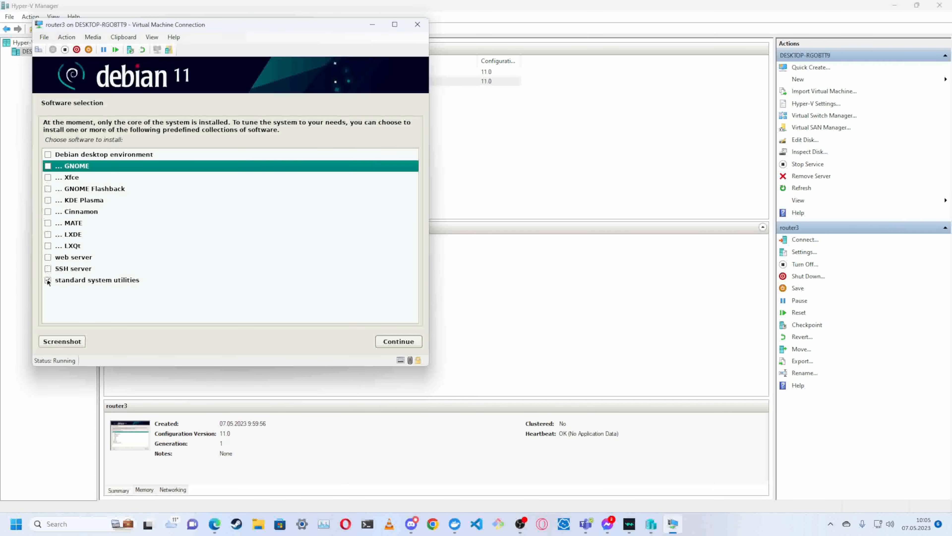
left_click(48, 268)
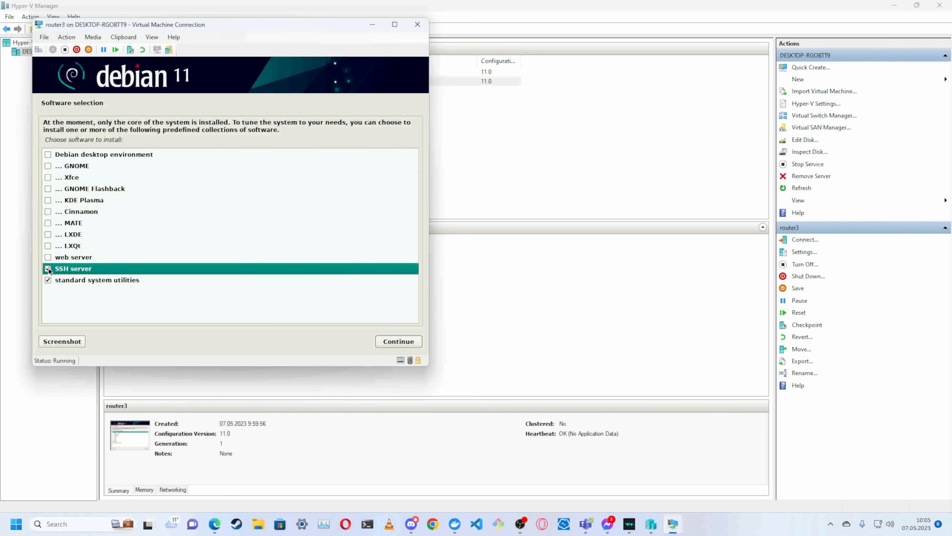
left_click(48, 257)
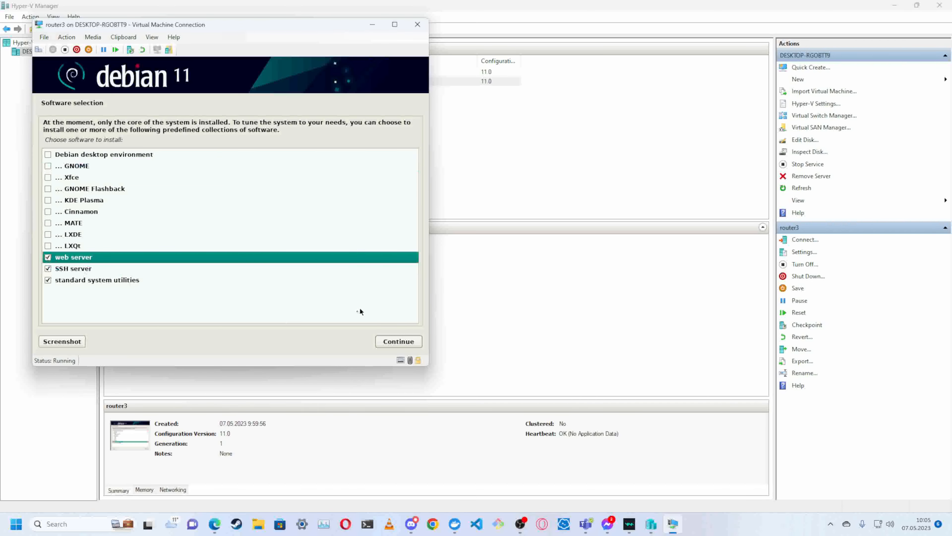
left_click(391, 343)
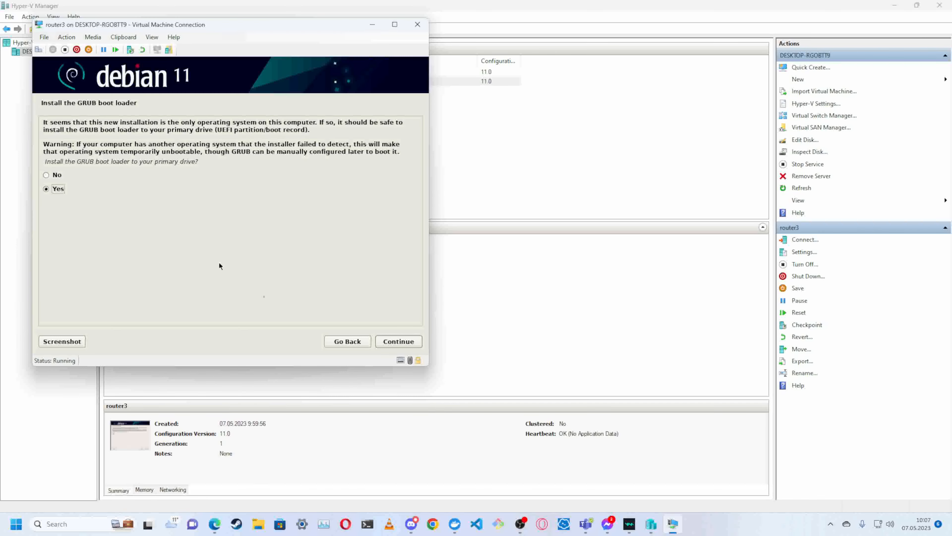
- Install the GRUB boot loader on /dev/sda and finish the installation by rebooting into the new system
left_click(391, 344)
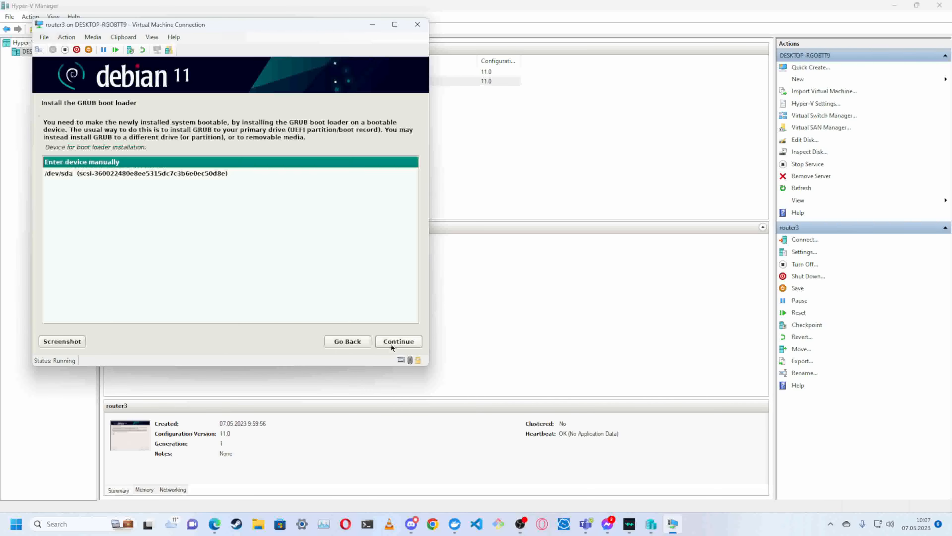
left_click(121, 173)
double_click(121, 173)
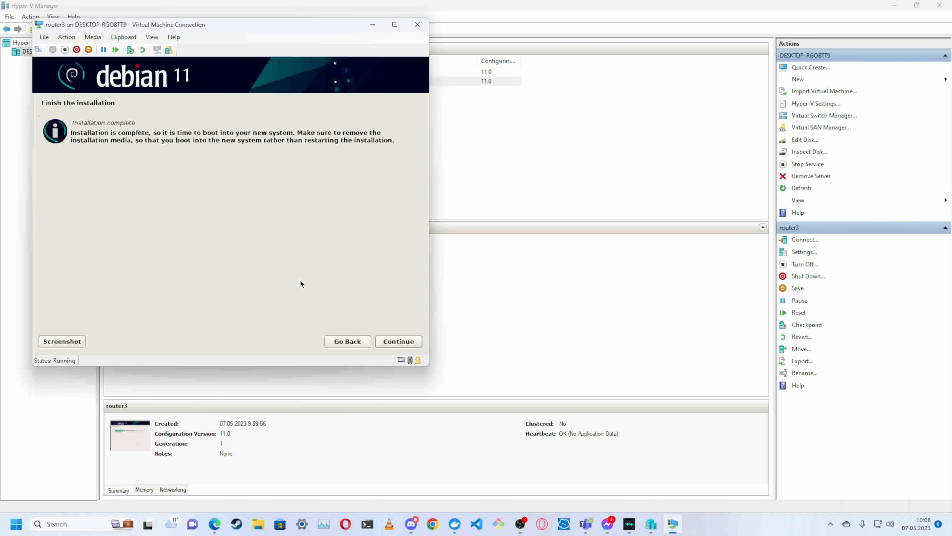
left_click(405, 342)
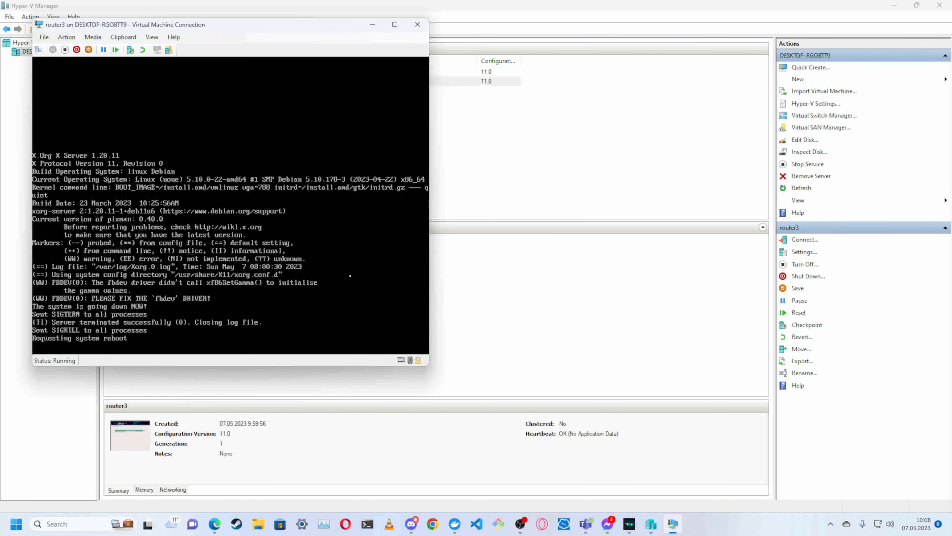
- Boot the Debian GNU/Linux entry in the router3 machine and log in as user with the account password
left_click(366, 249)
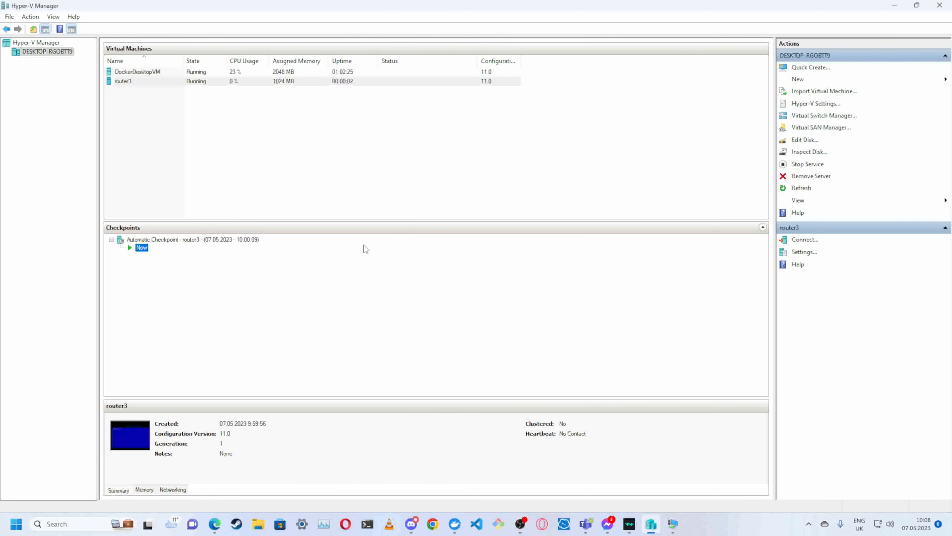
key("alt+Tab")
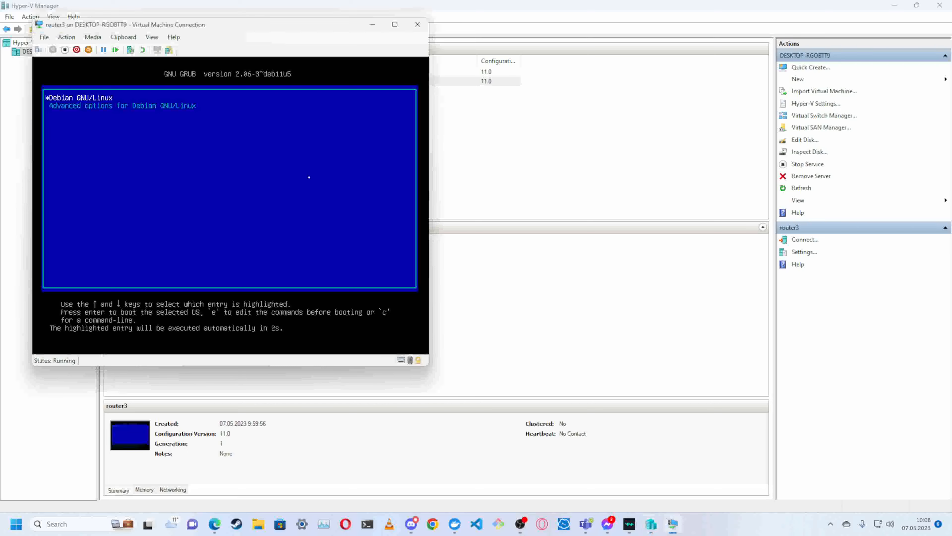
key("Return")
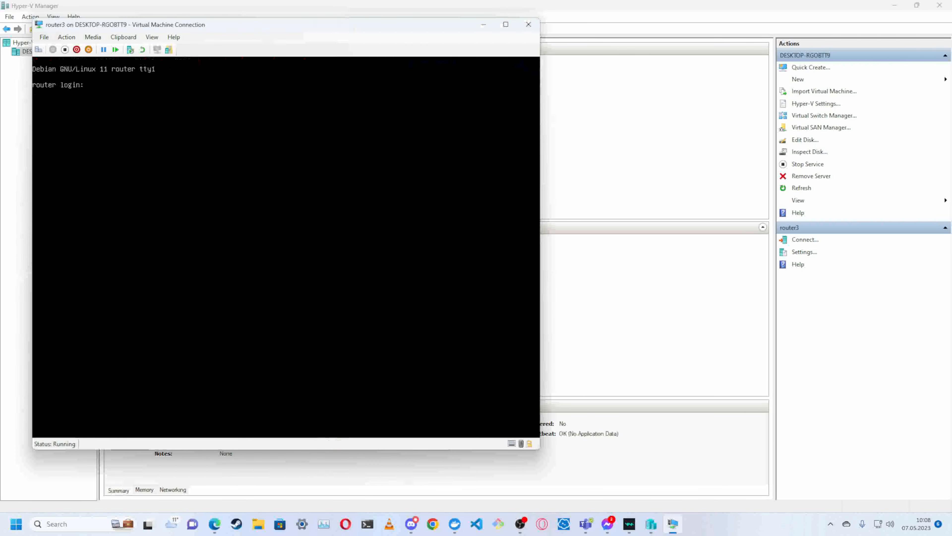
type("ser")
key("Return")
- Switch to root with su - by entering the root password, and refresh the package lists with apt update
key("Return")
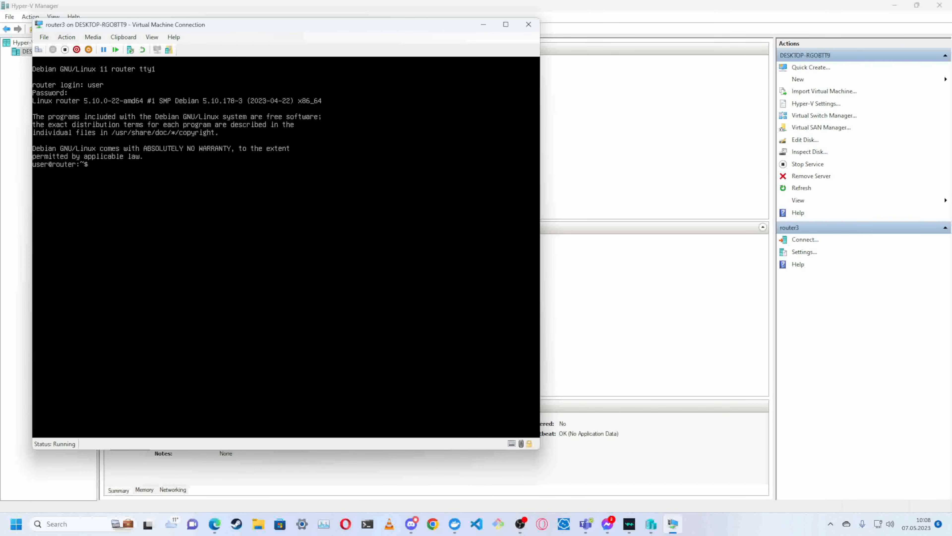
type("su -")
key("Return")
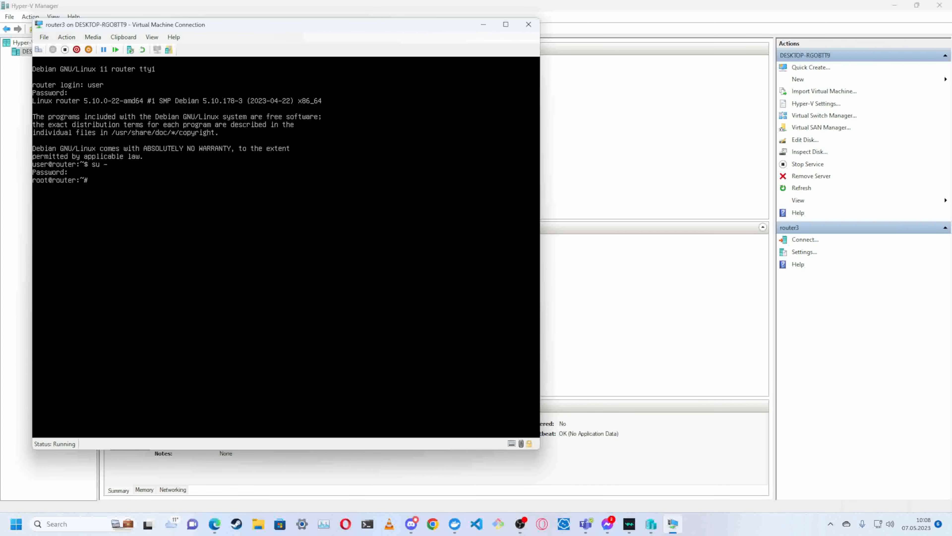
type("apt update")
key("Return")
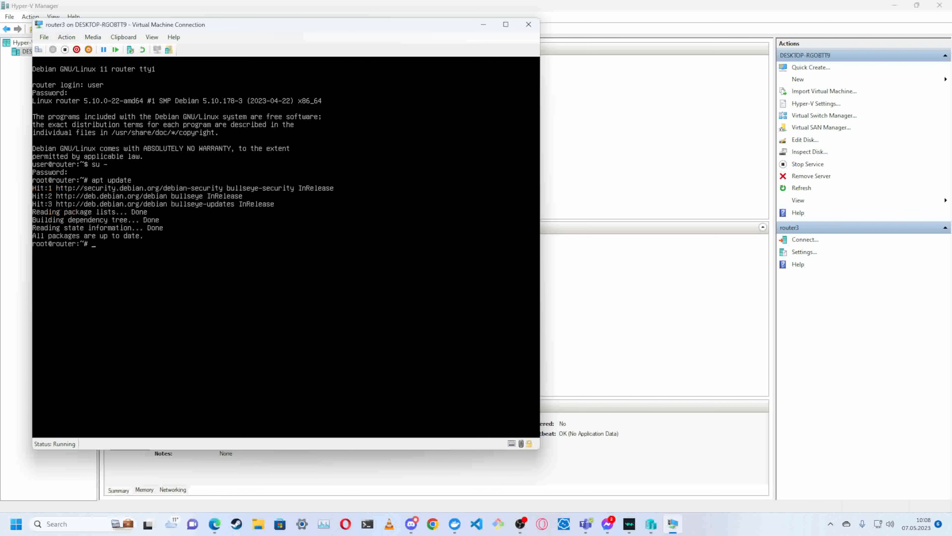
- Install the packages pigz, nano, net-tools and sudo with apt install and accept the installation
key("Up")
key("BackSpace")
key("BackSpace")
key("BackSpace")
key("BackSpace")
key("BackSpace")
type("install pigz")
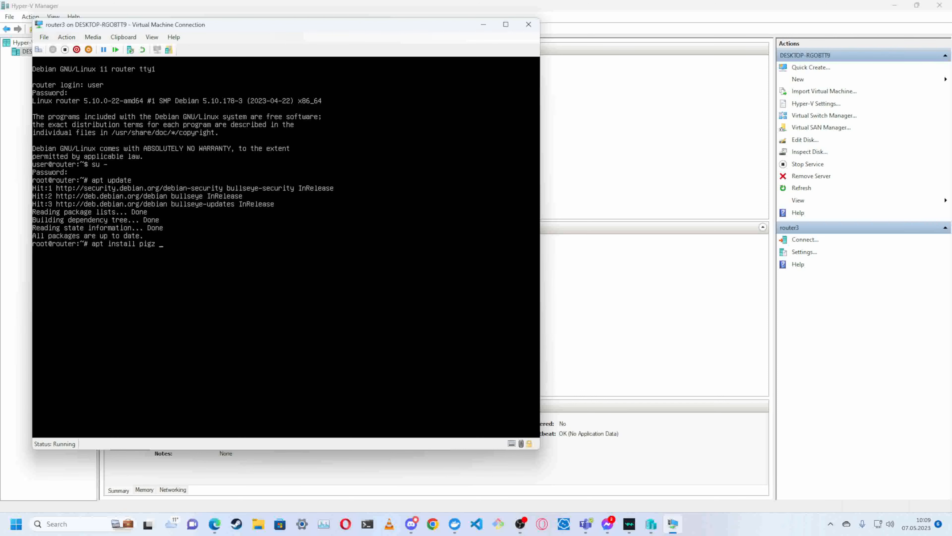
type("nano net-")
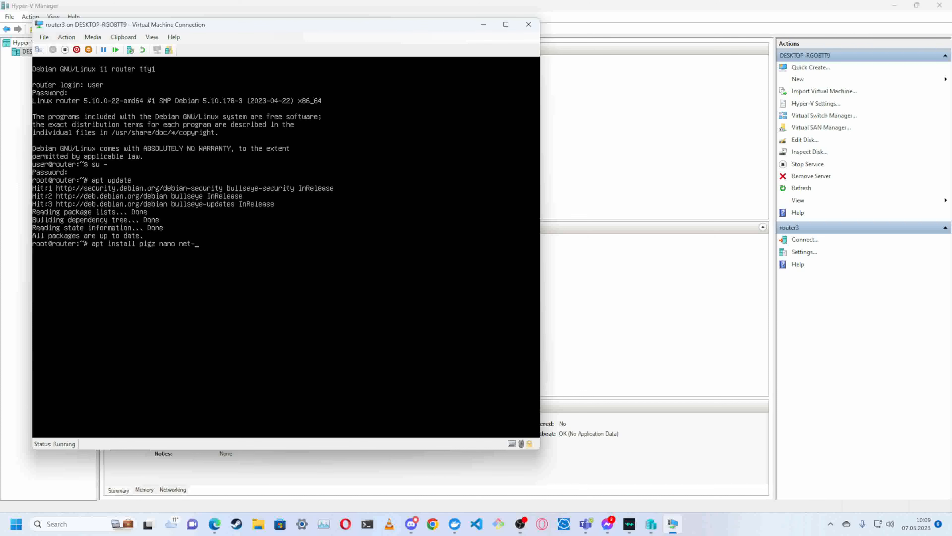
type("tools")
type("sudo")
key("Return")
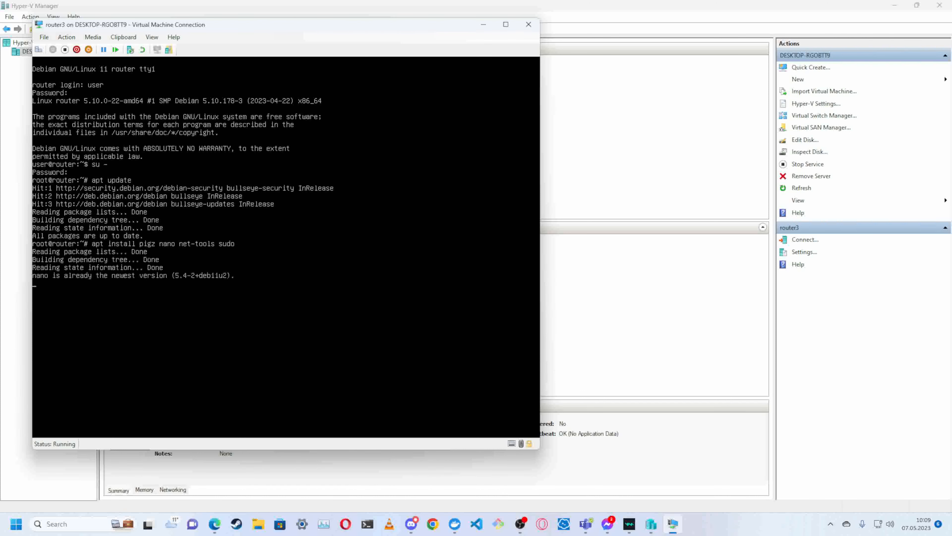
type("y")
key("Return")
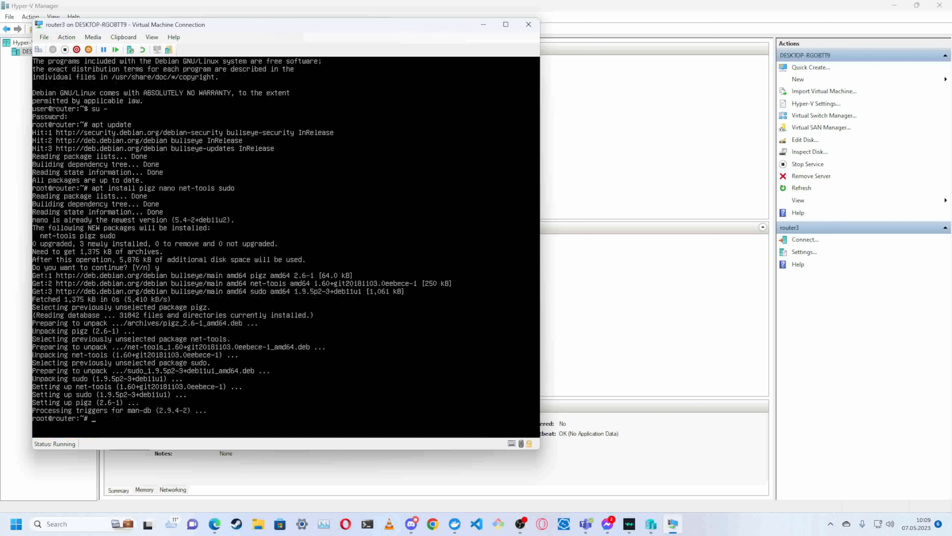
- Add the line "user ALL=(ALL:ALL) ALL" at the end of the sudoers file with visudo and save it
type("isudo")
key("Return")
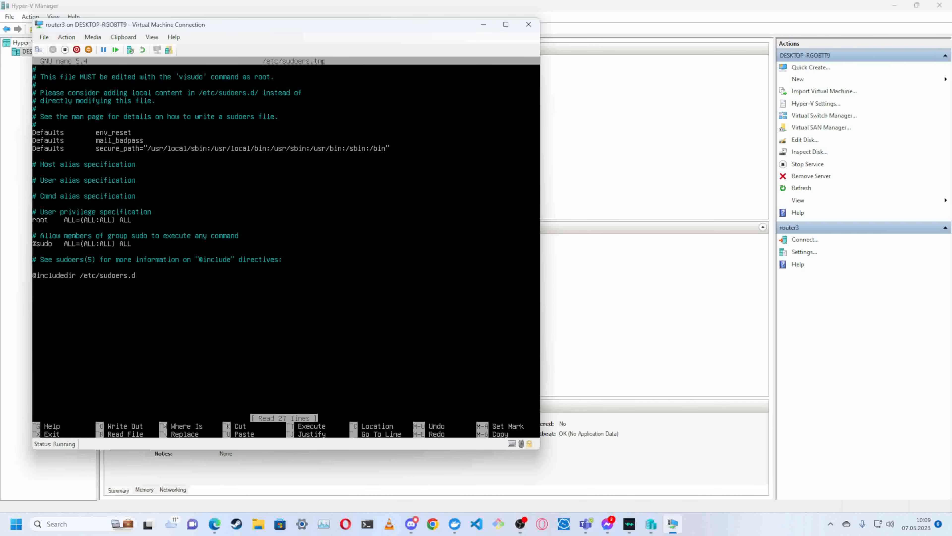
key("Down")
key("Down")
key("Down")
key("Down")
key("Down")
key("Down")
key("Down")
key("Down")
key("Down")
key("Down")
key("Down")
key("Down")
key("Down")
key("Down")
key("Down")
key("Down")
key("Down")
key("Down")
key("Down")
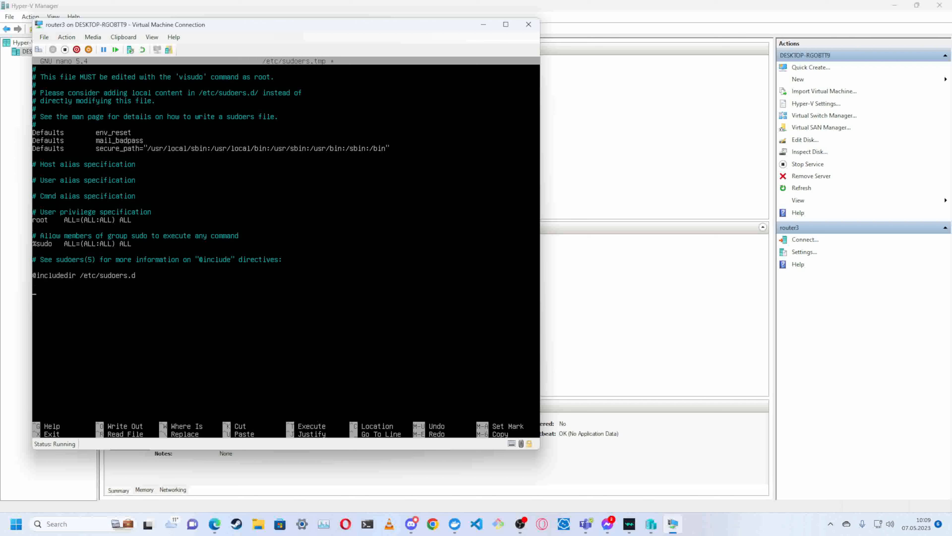
type("user\tALL=(ALL")
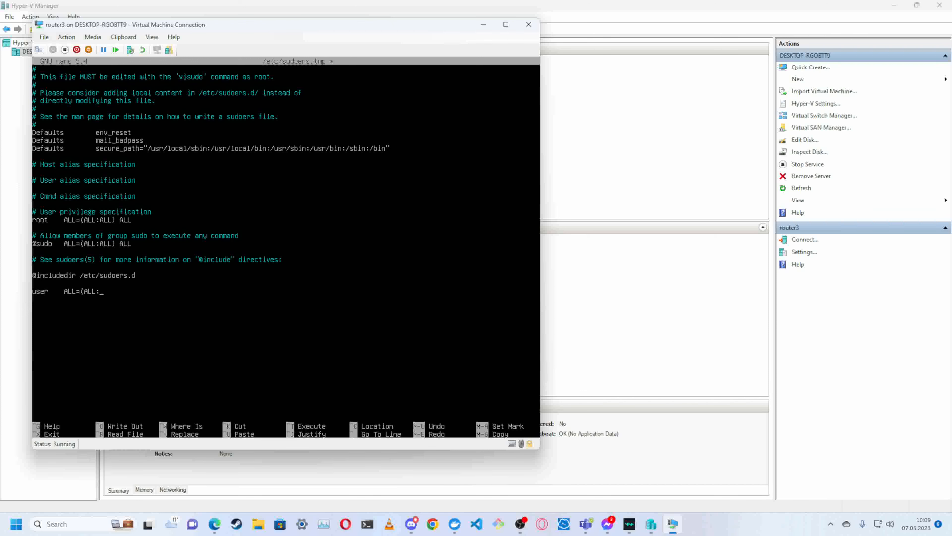
type(":ALL) ALL")
key("ctrl+x")
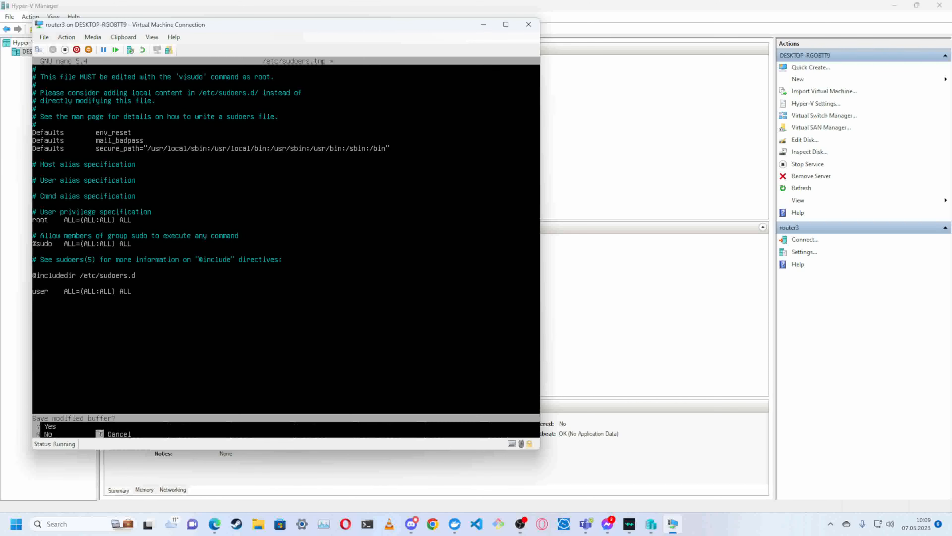
key("y")
key("Return")
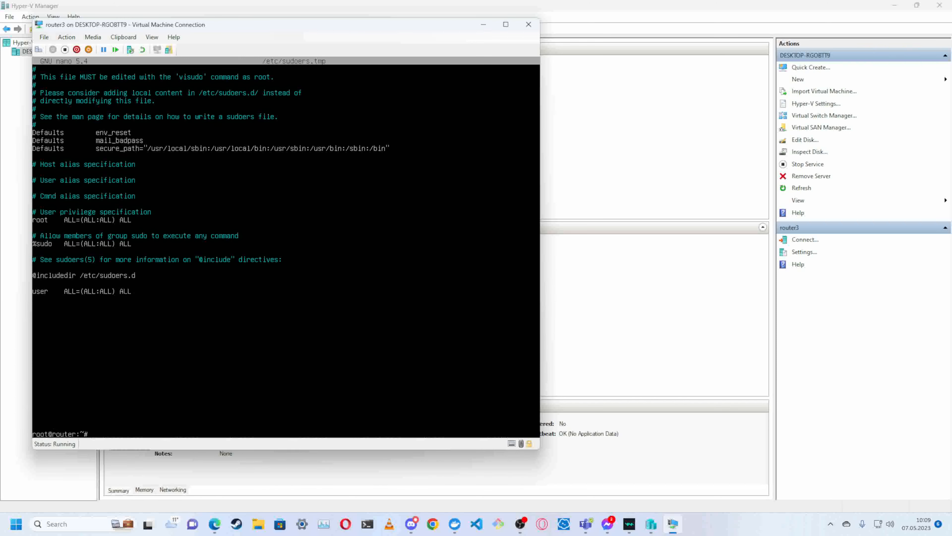
- Test the sudo rights by leaving the root shell and running sudo su - twice, entering the user's password when asked
key("ctrl+d")
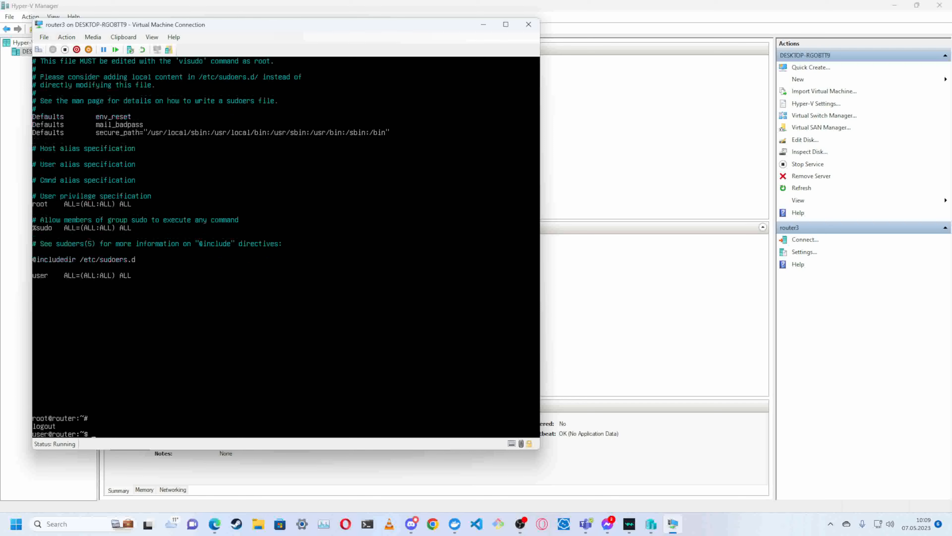
type("sudo su -")
key("Return")
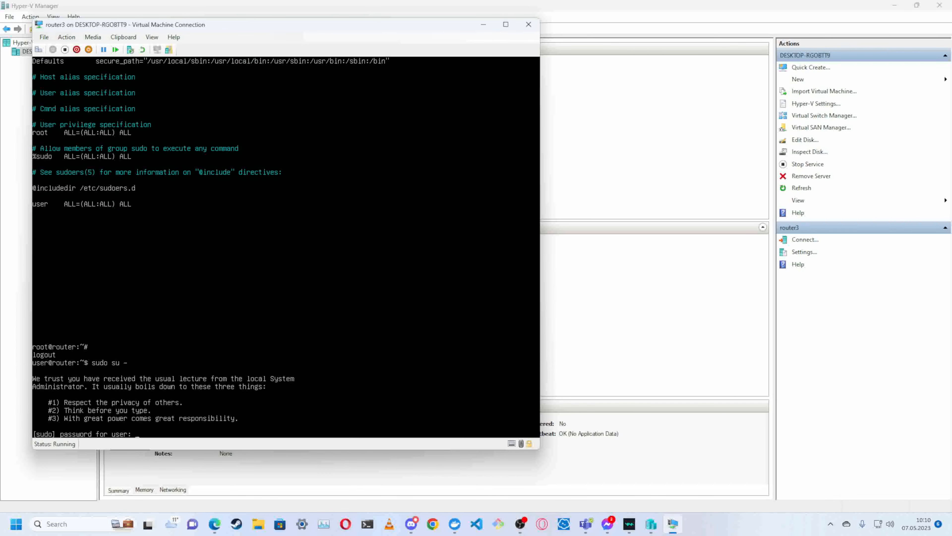
key("Return")
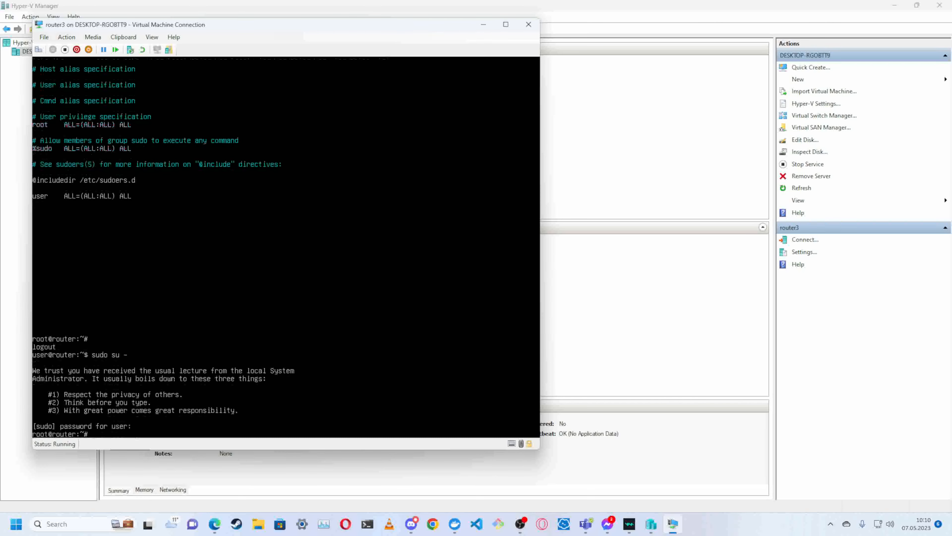
key("ctrl+d")
type("sudo su -")
key("Return")
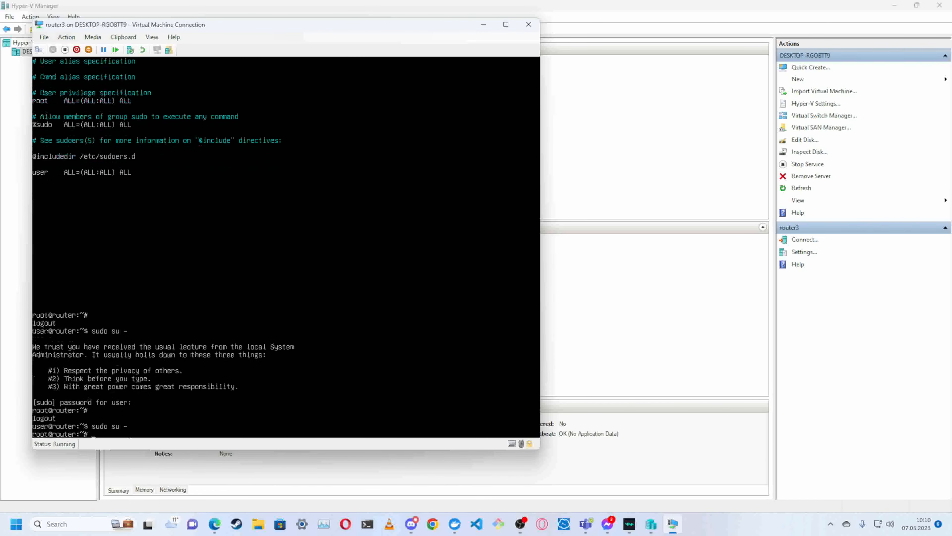
key("Return")
key("Return")
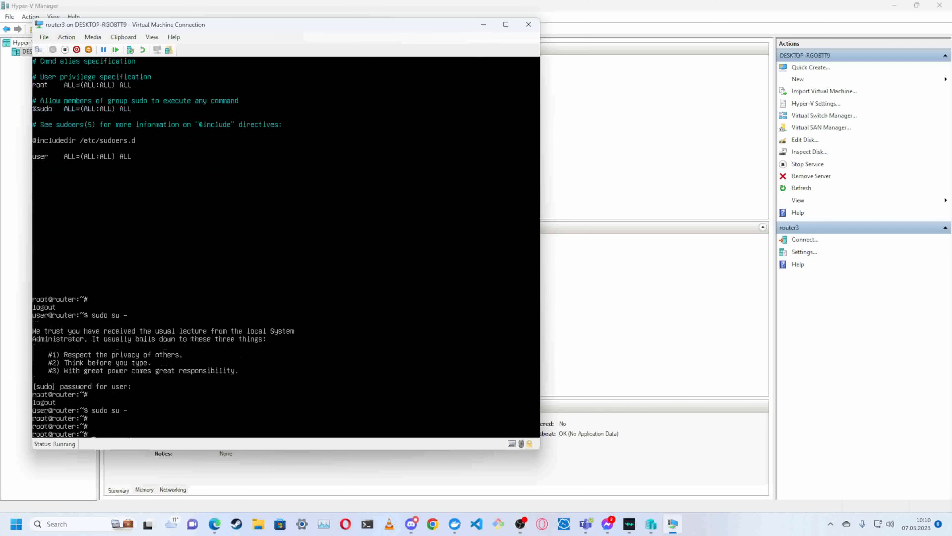
- Monitor the running processes with top, setting its refresh delay to .5 seconds
type("top")
key("Return")
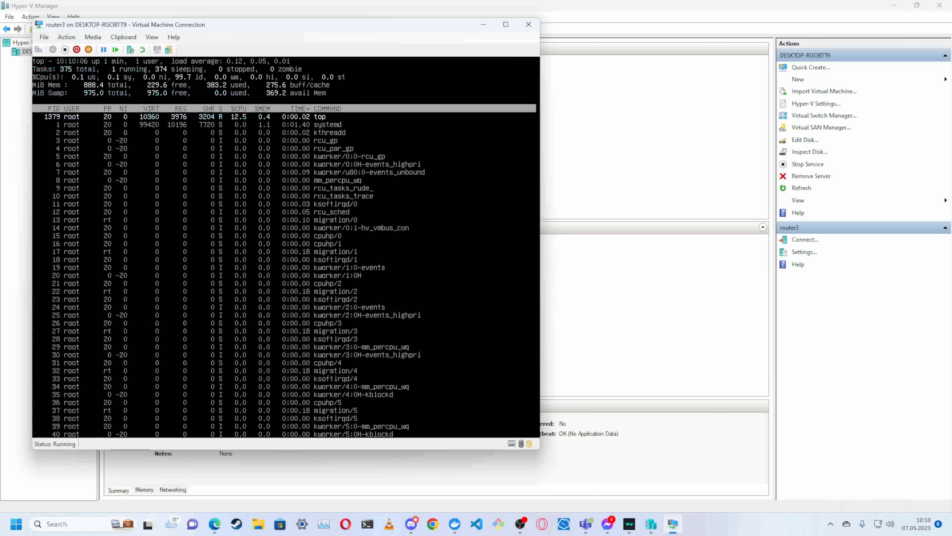
type("d.5")
key("Return")
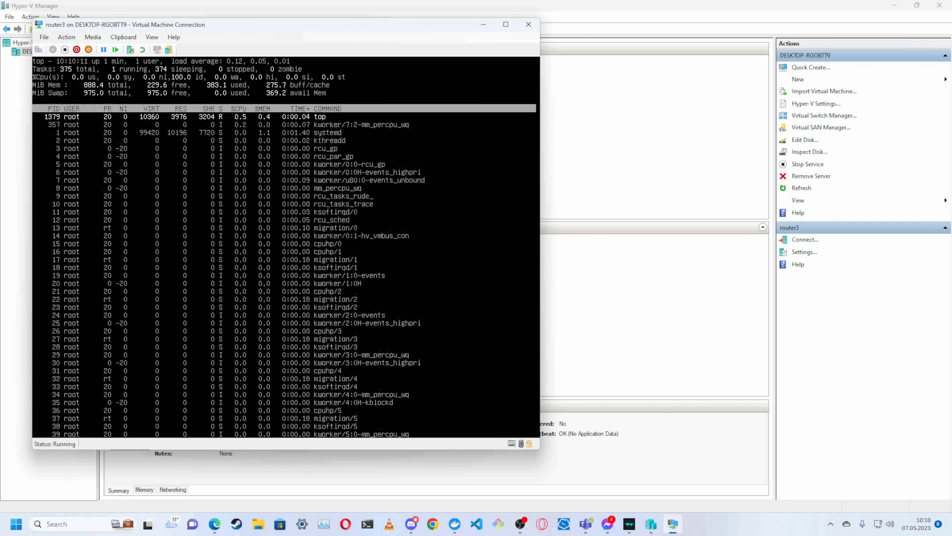
- Show full command lines in top, save its configuration, display each CPU separately and quit it
key("c")
key("p")
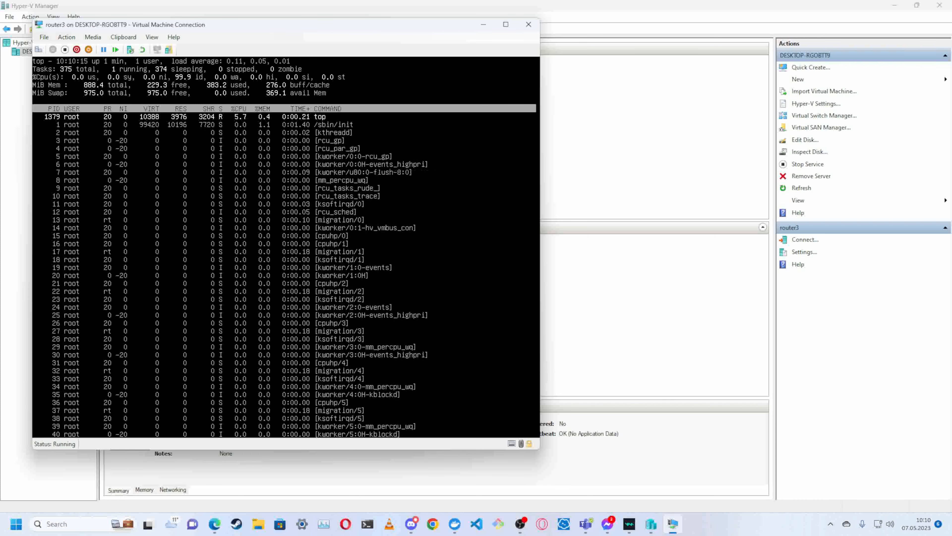
key("shift+w")
key("1")
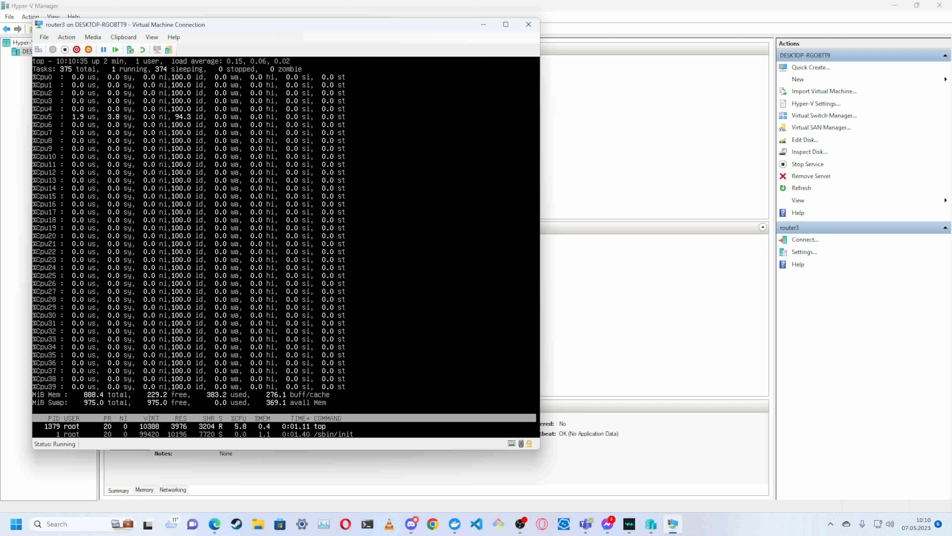
key("q")
key("Return")
key("Return")
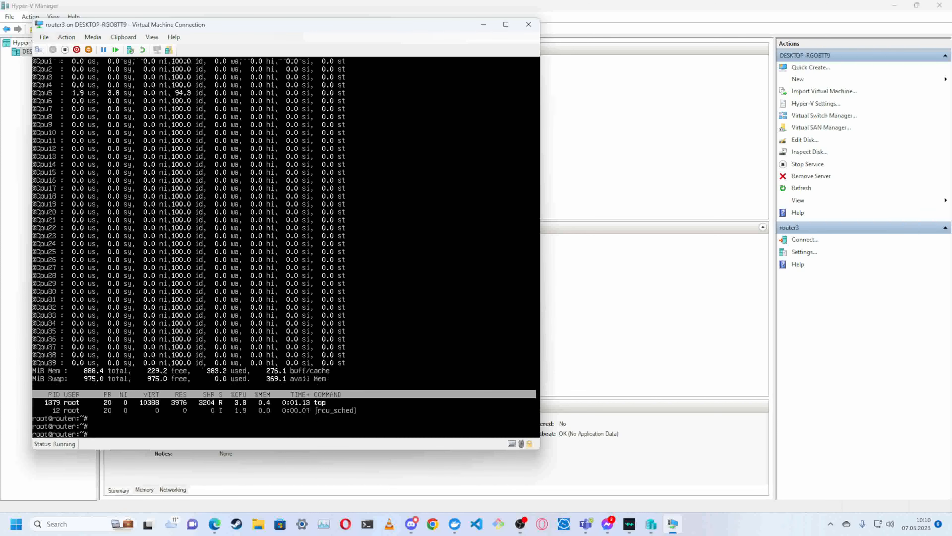
- Shut down router3 with the poweroff command and open the virtual machine's settings
type("poweroff")
key("Return")
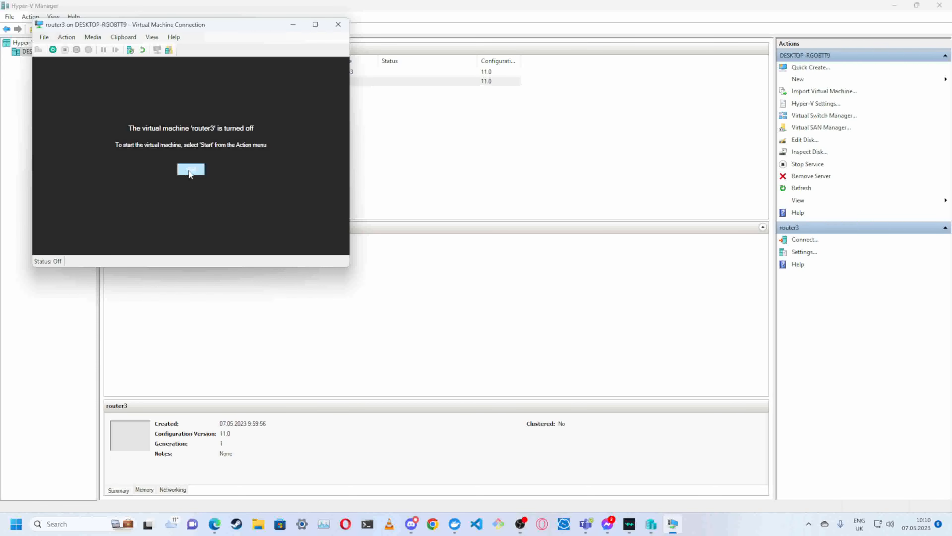
left_click(67, 37)
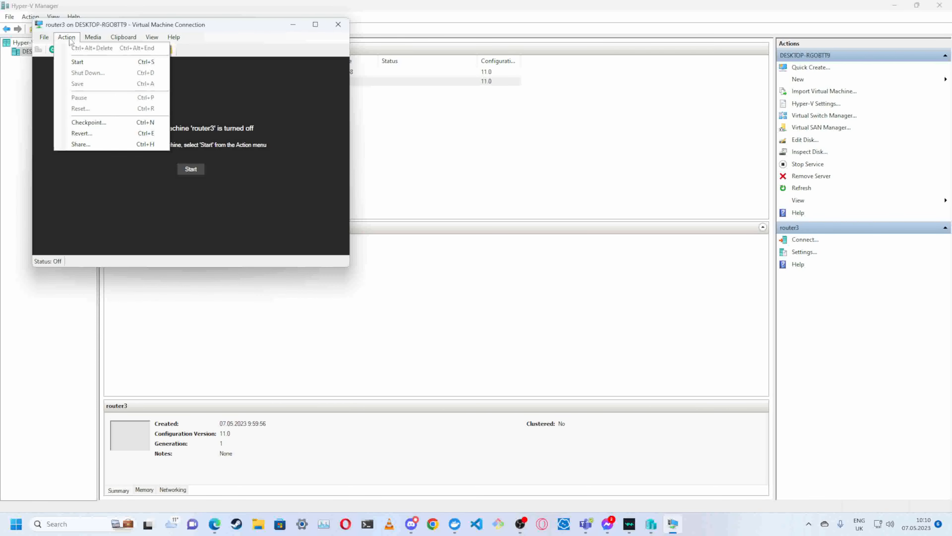
left_click(68, 37)
left_click(44, 37)
left_click(50, 49)
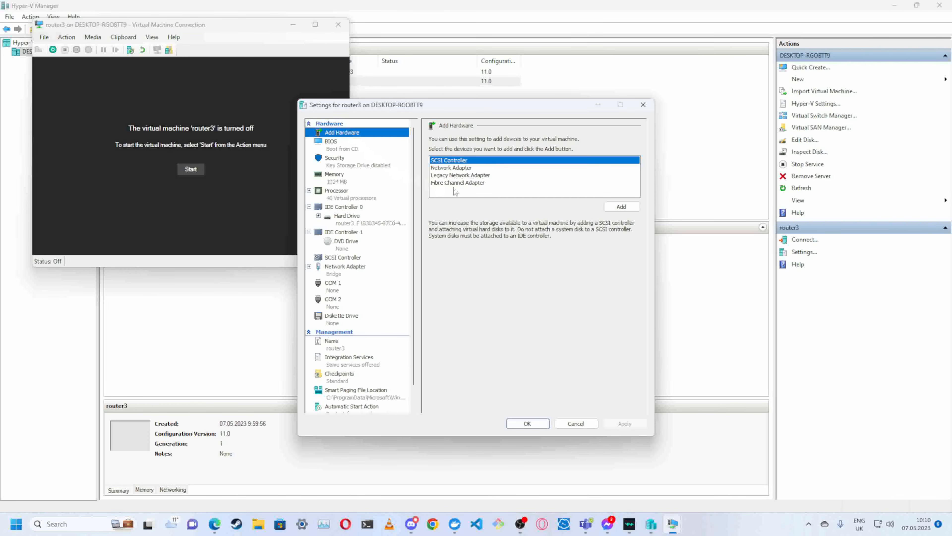
- Add a second network adapter to router3, connect it to the priv2 virtual switch and apply the change
left_click(483, 169)
left_click(610, 208)
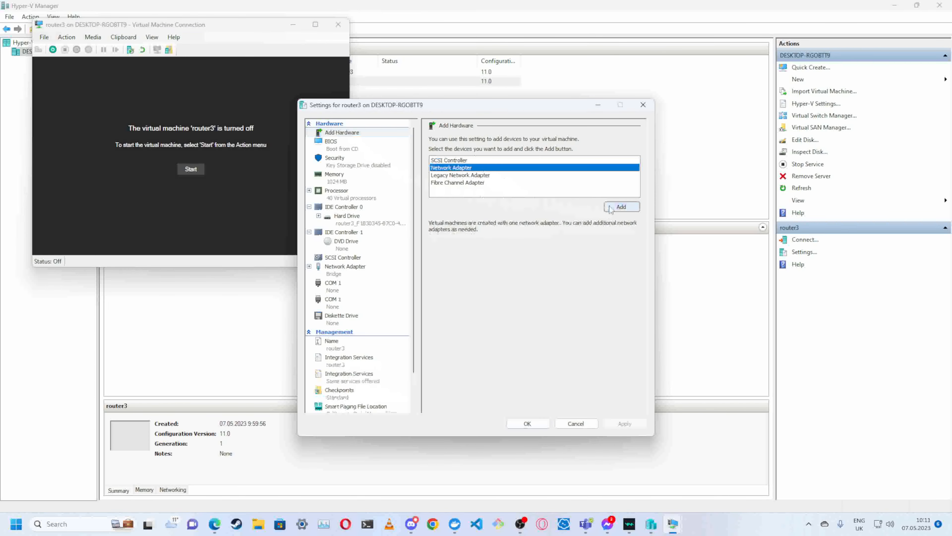
left_click(568, 160)
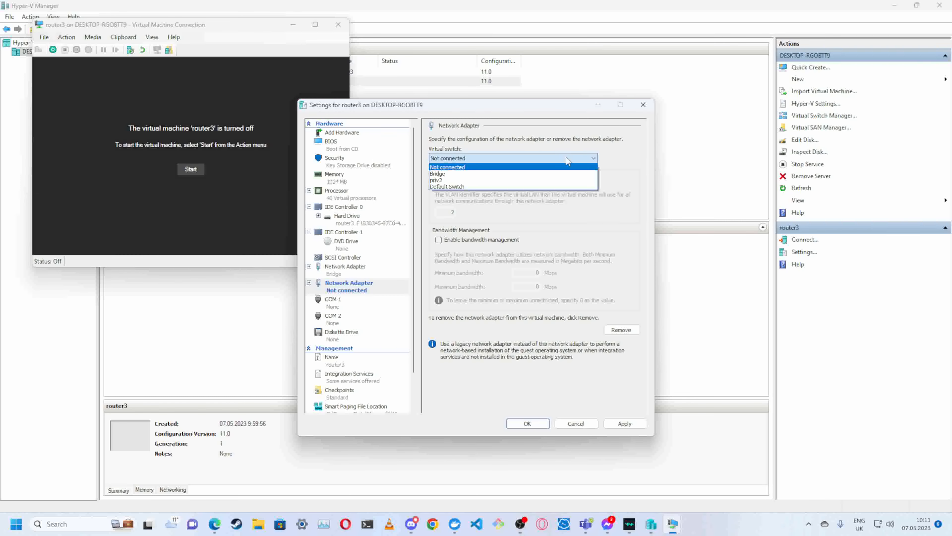
left_click(519, 181)
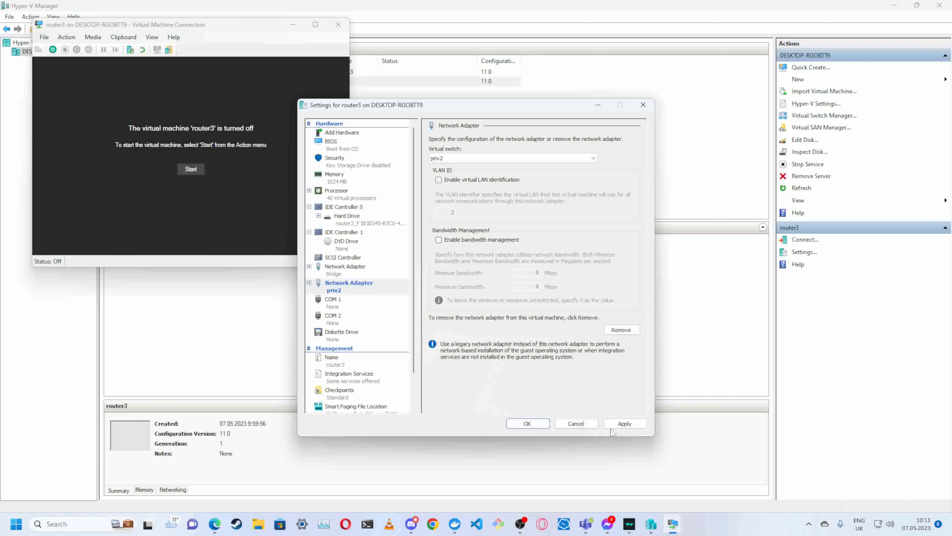
left_click(622, 423)
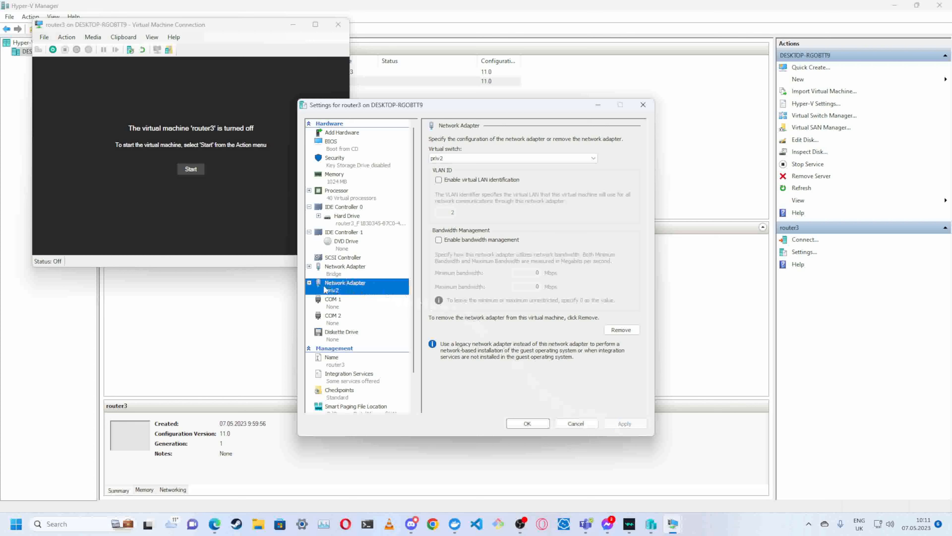
- In the priv2 adapter's advanced features, keep the MAC address dynamic, disable Protected network, and apply and close the settings
left_click(309, 283)
left_click(343, 299)
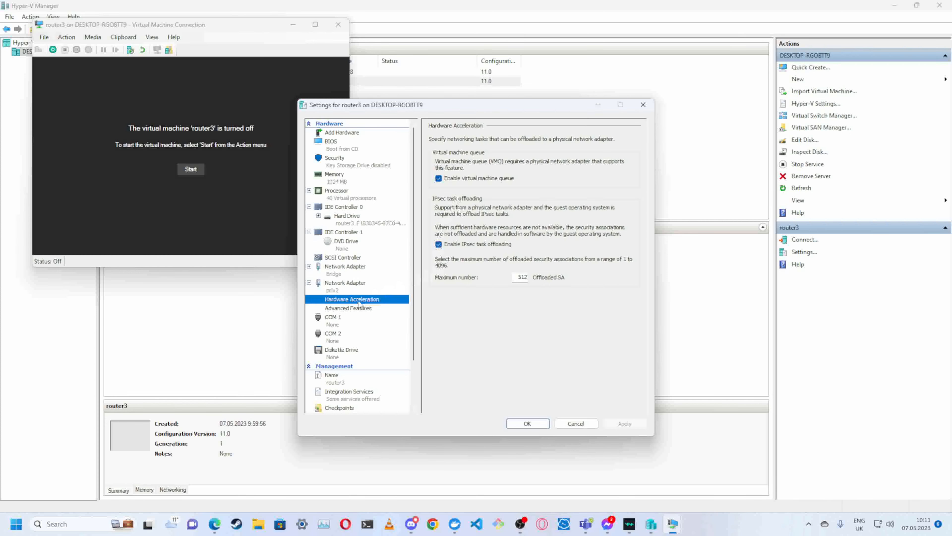
left_click(343, 308)
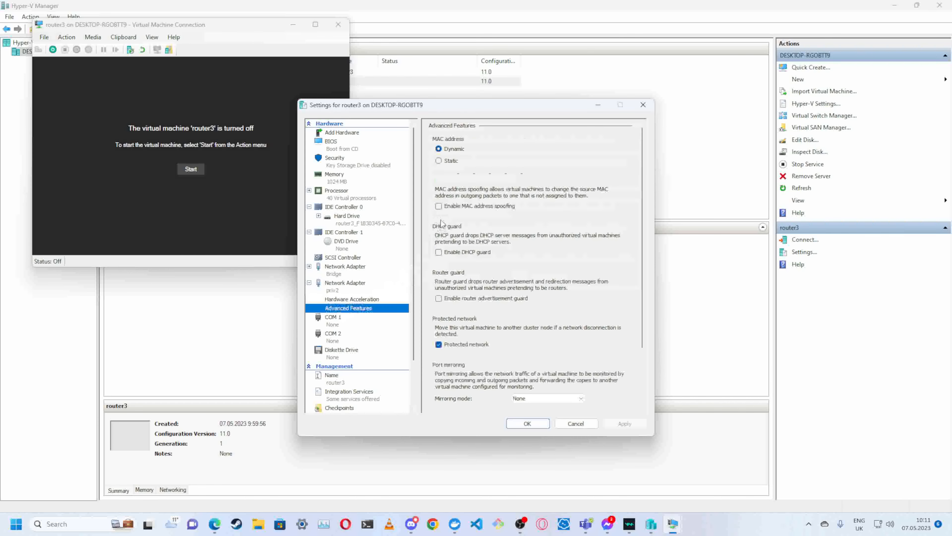
left_click(439, 161)
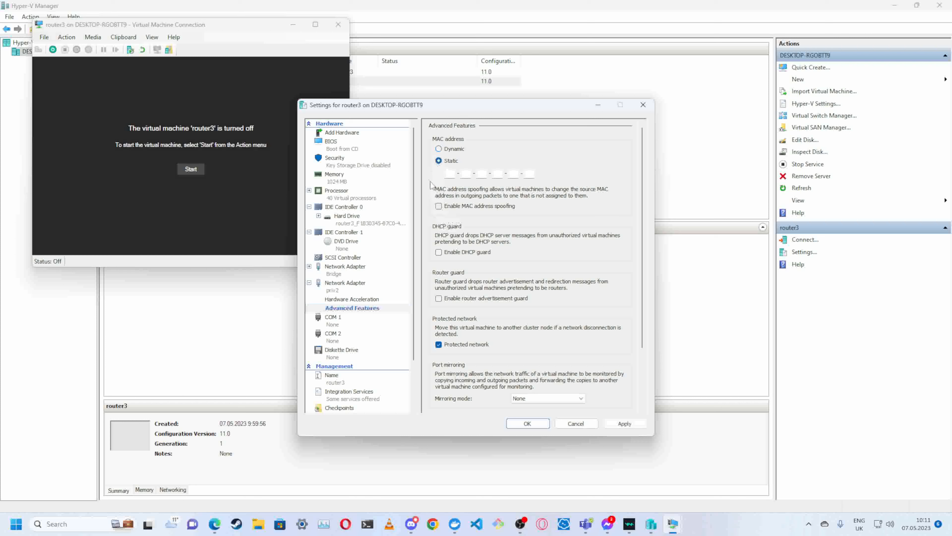
left_click(439, 148)
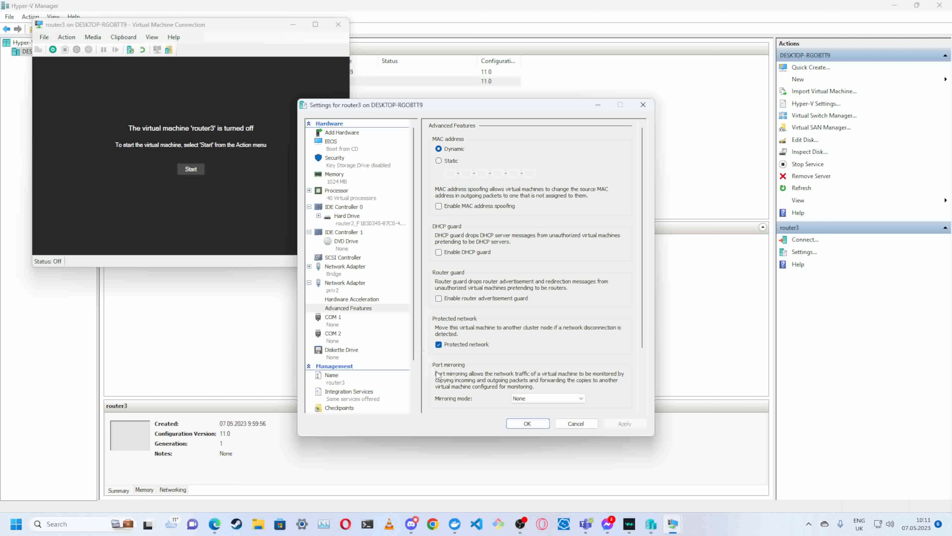
left_click(439, 345)
scroll(489, 377, "down", 2)
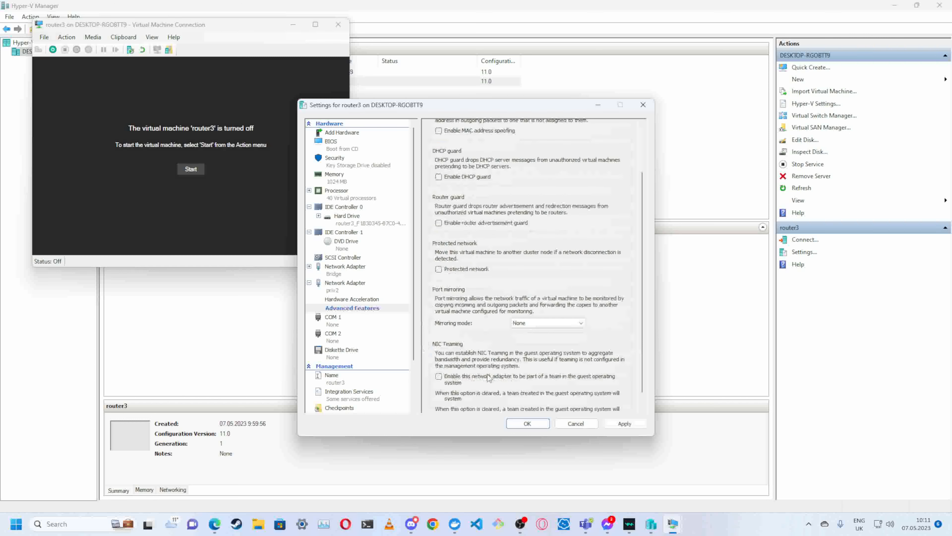
left_click(629, 427)
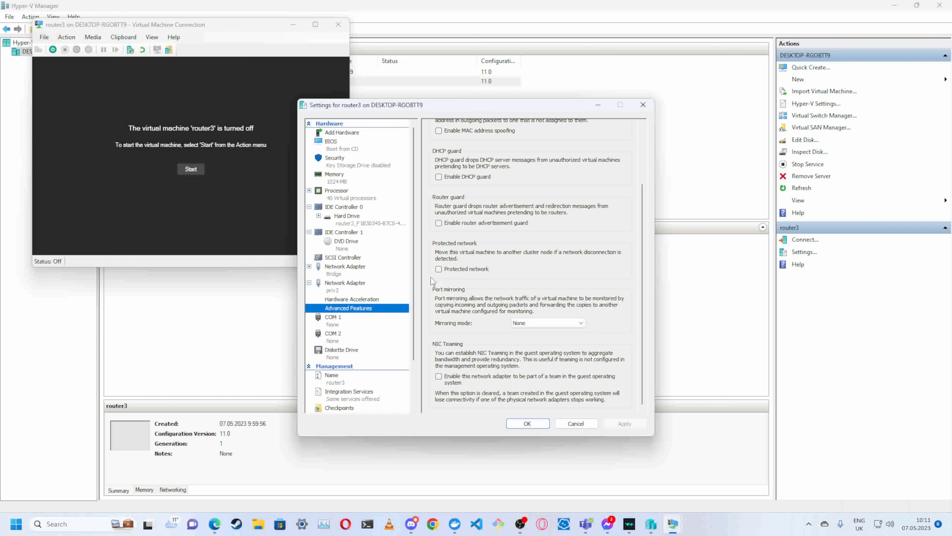
left_click(527, 423)
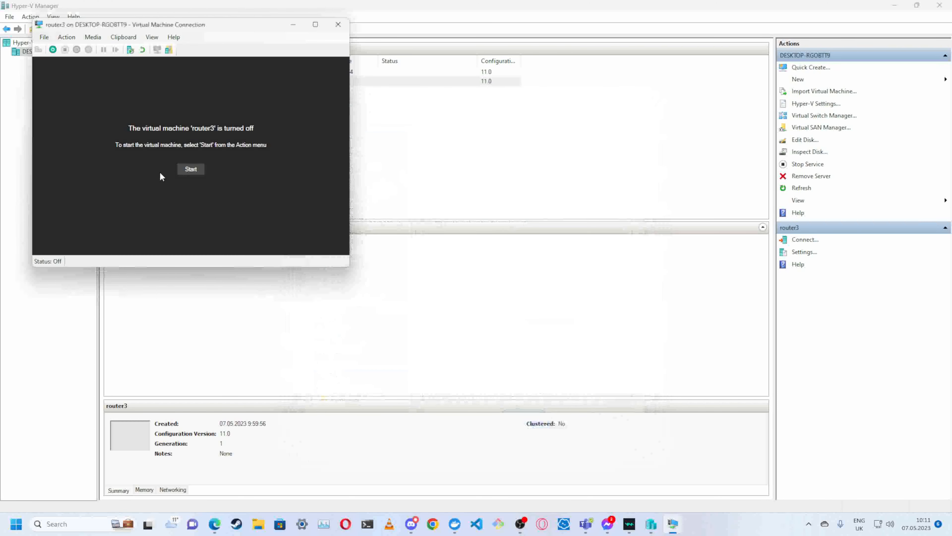
- Start router3, continuing from its last state instead of reverting to the automatic checkpoint, and boot Debian
left_click(191, 170)
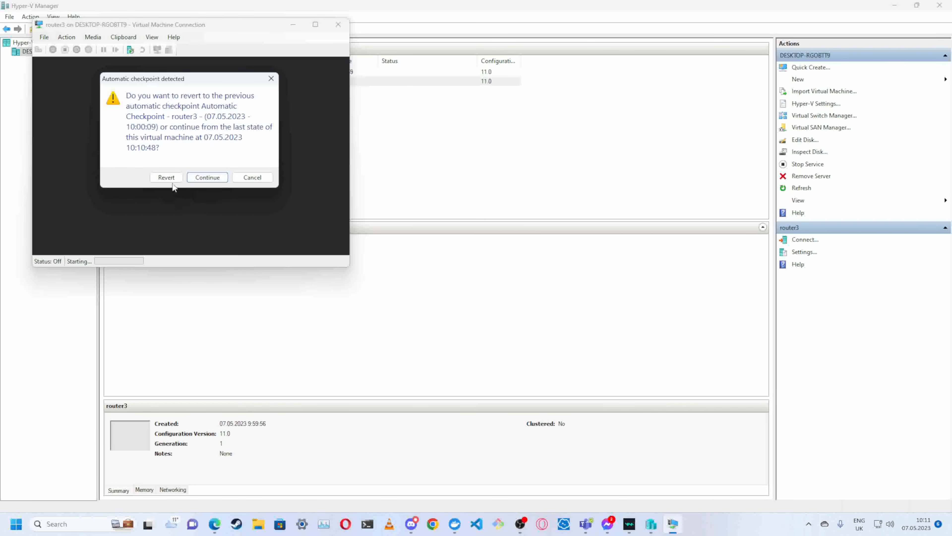
left_click(207, 177)
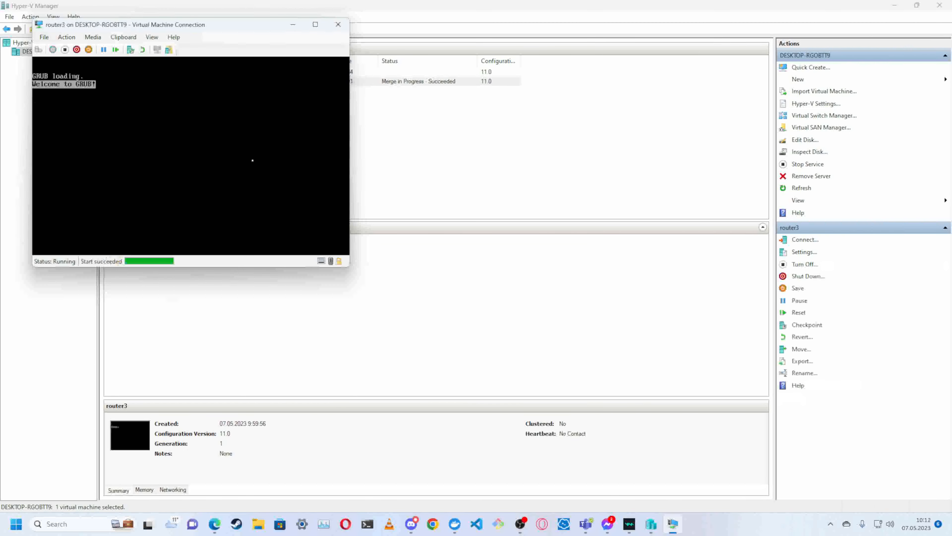
key("Return")
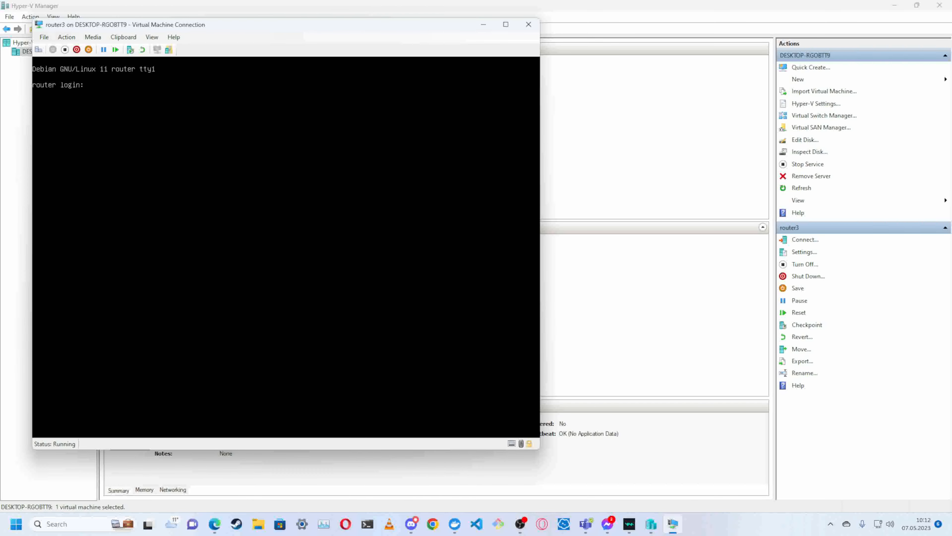
- Log in as user with the account password and become root with sudo su -, entering the password again
type("user")
key("Return")
key("Return")
type("sudo su -")
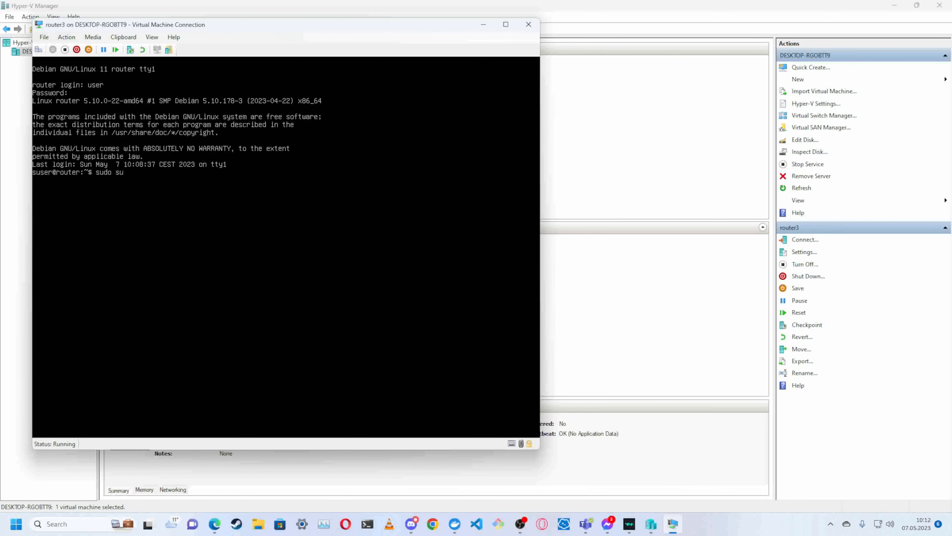
key("Return")
key("Return")
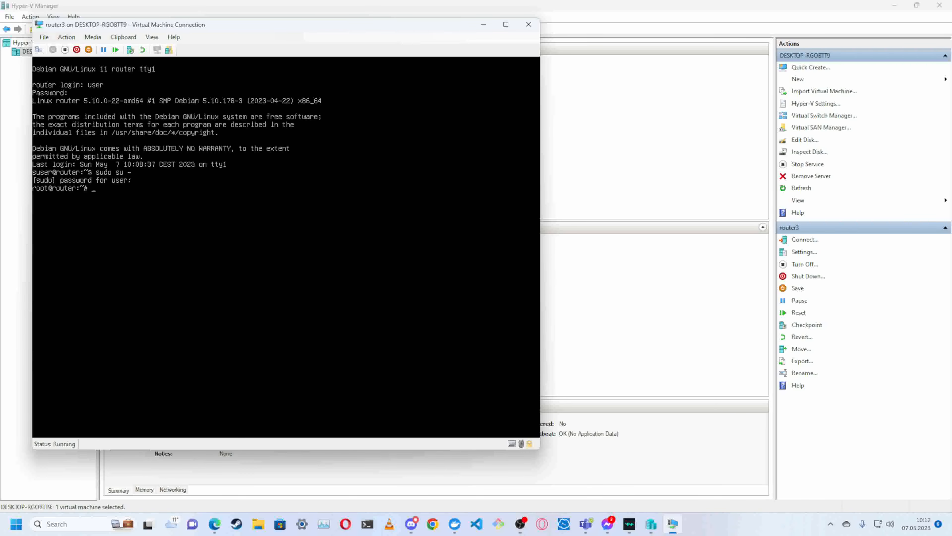
key("Return")
key("Return")
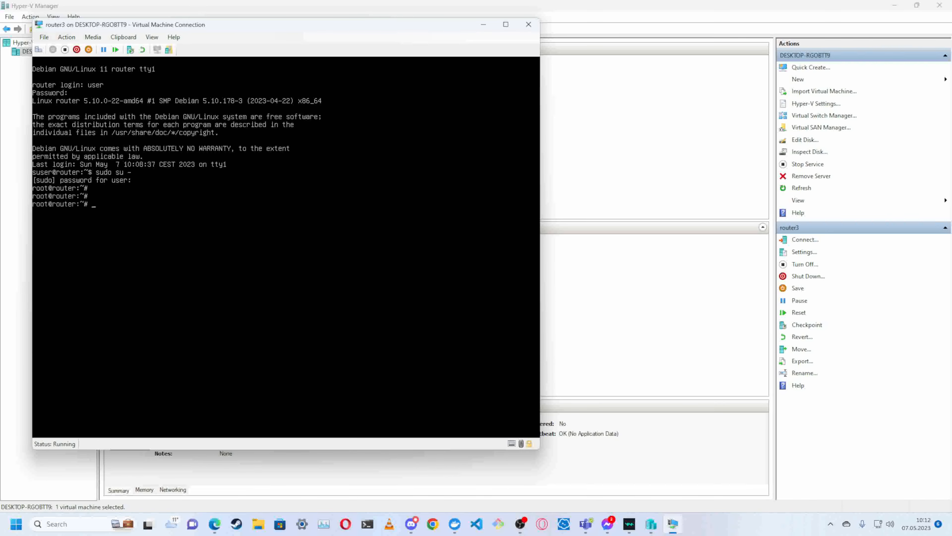
- Run top, toggle the per-CPU display on and off, write the configuration to file and quit
type("top")
key("Return")
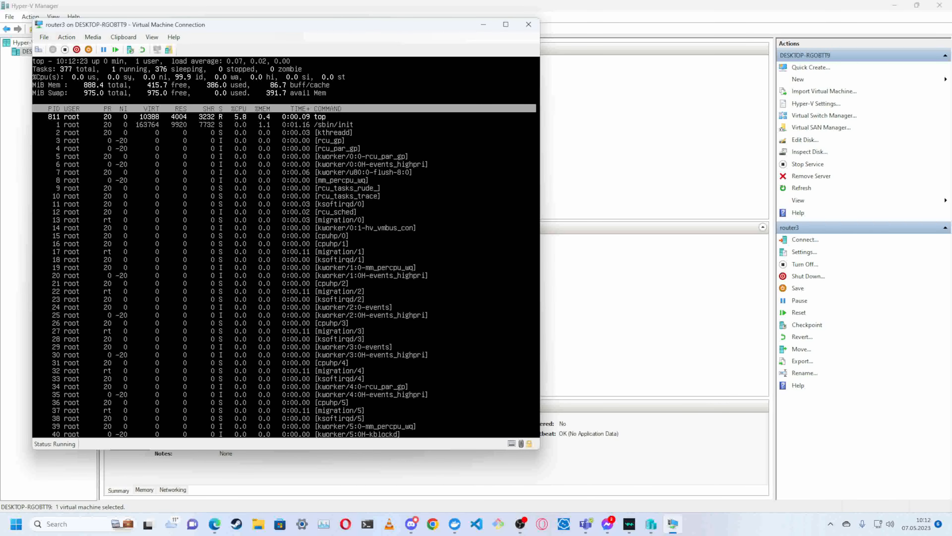
key("1")
key("1")
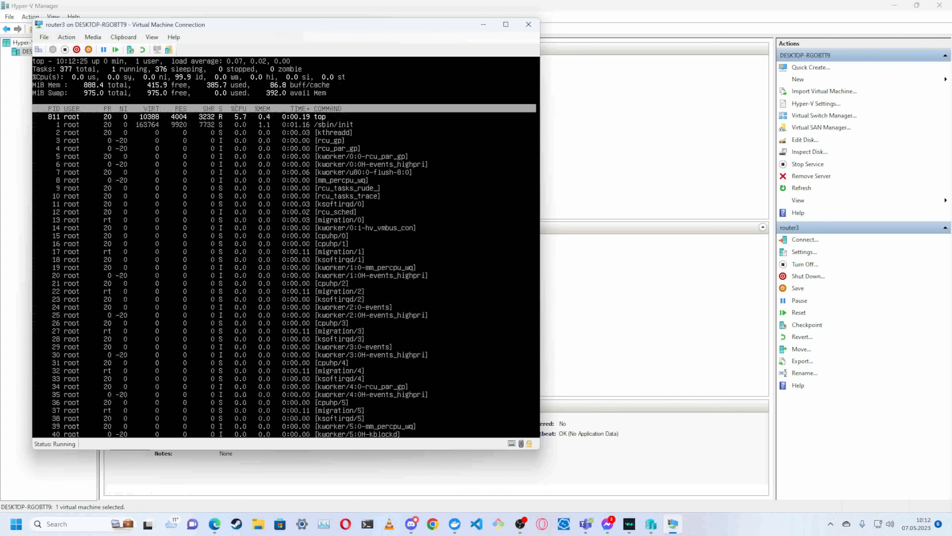
key("shift+w")
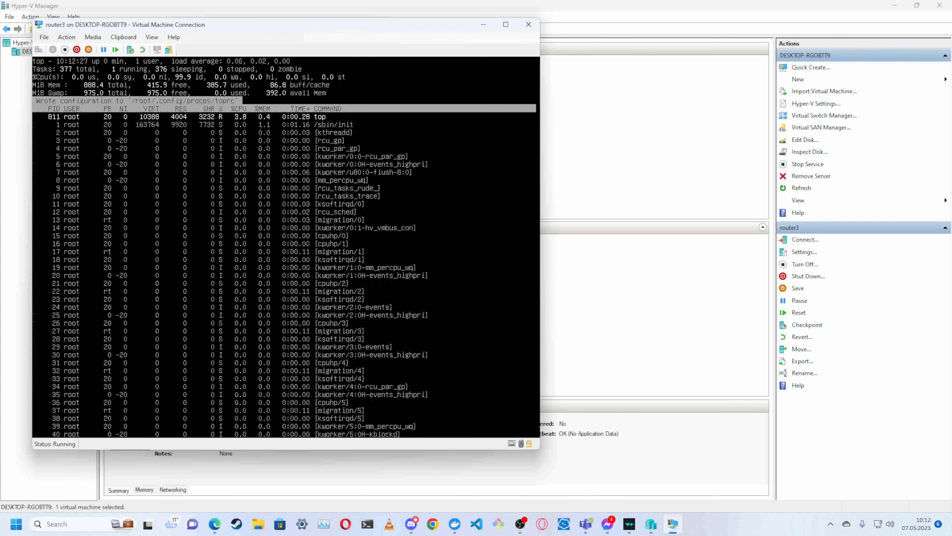
key("q")
key("Return")
key("Return")
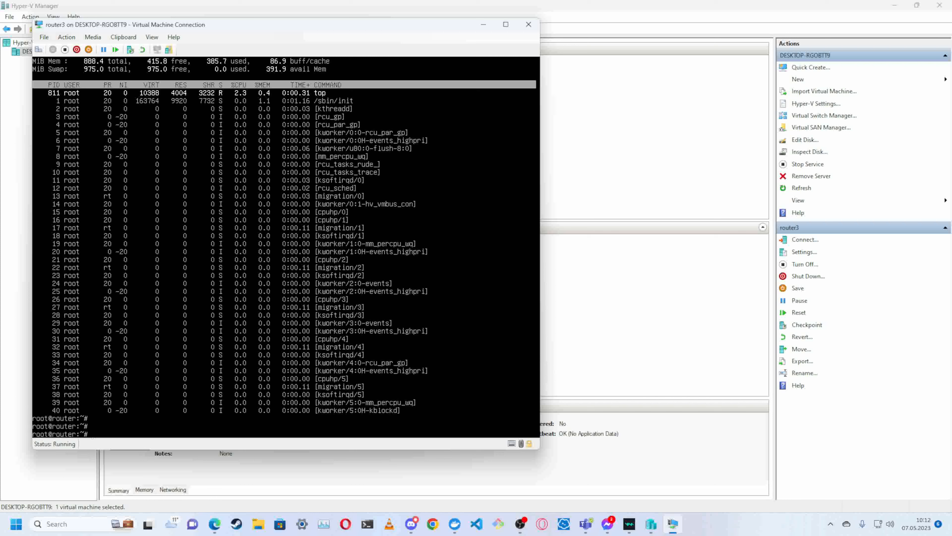
- Open /etc/network/interfaces in nano
type("nano /etc/")
type("net")
key("BackSpace")
key("BackSpace")
key("BackSpace")
type("network/interfaces")
key("Return")
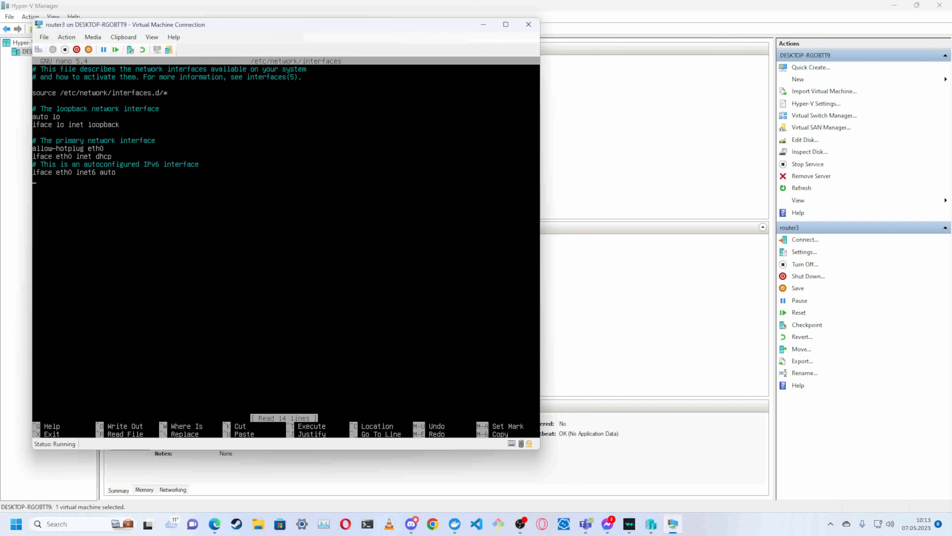
- Add the comment "# The secondary interface" and the line "allow-hotplug eth1" at the end of the interfaces file
key("Down")
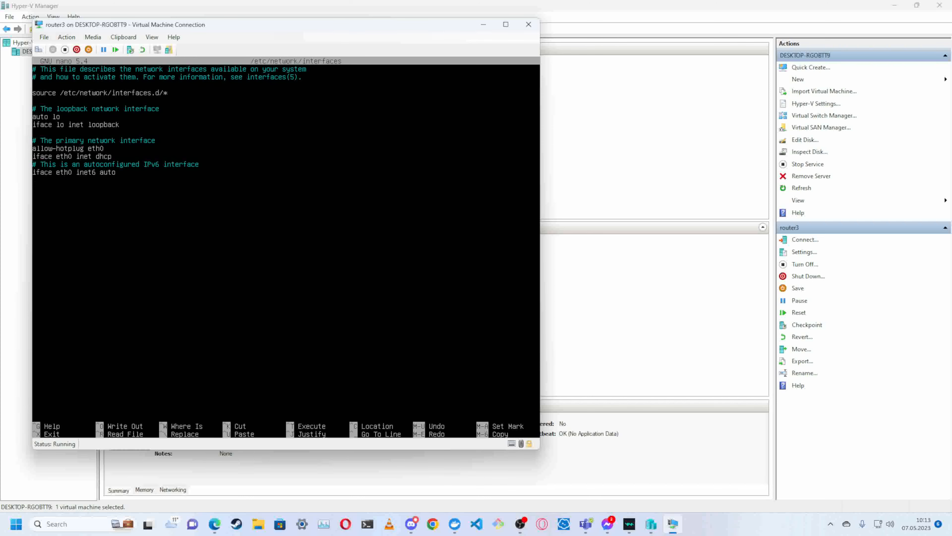
type("# The secondary interface a")
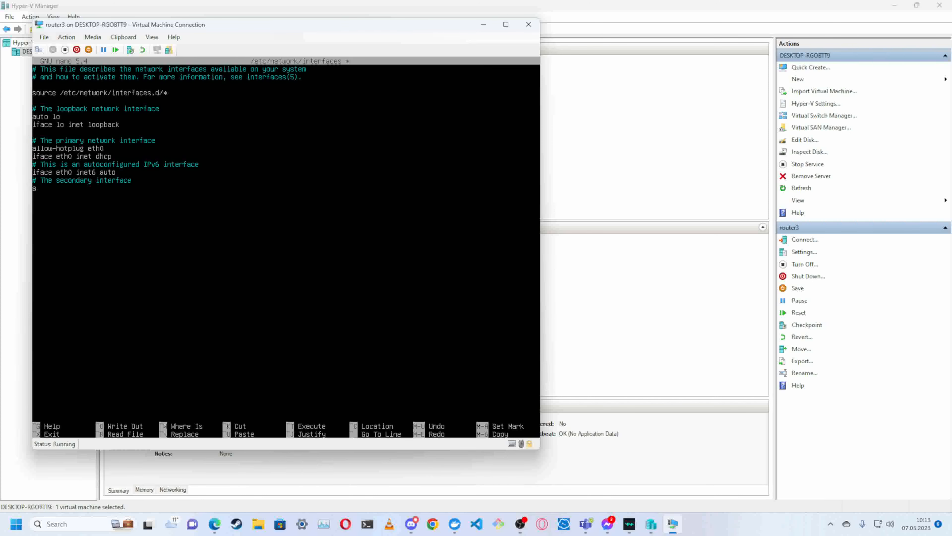
type("llow")
type("-hotplug")
type(" eth1 ")
type("iface")
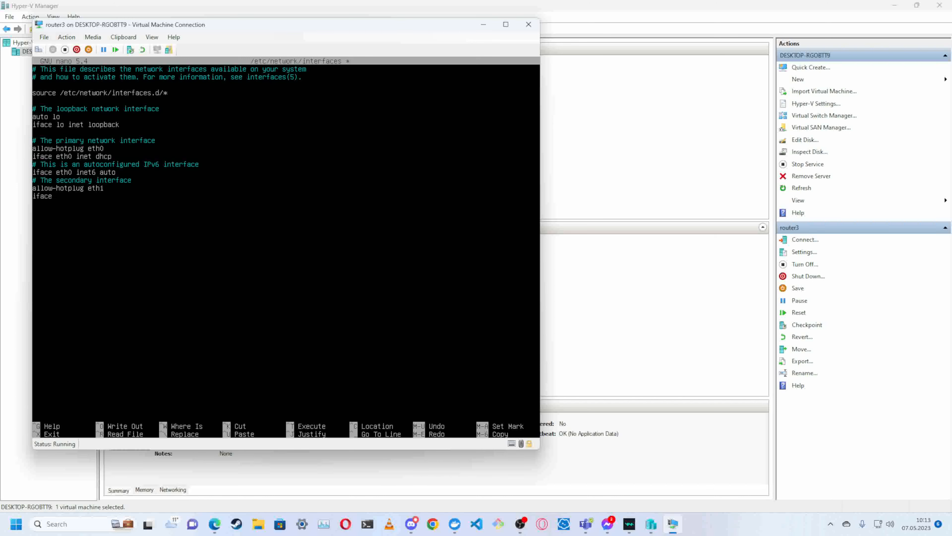
type(" eth1 inet statis")
- Declare the second interface as static with the line "iface eth1 inet static"
key("BackSpace")
type("c")
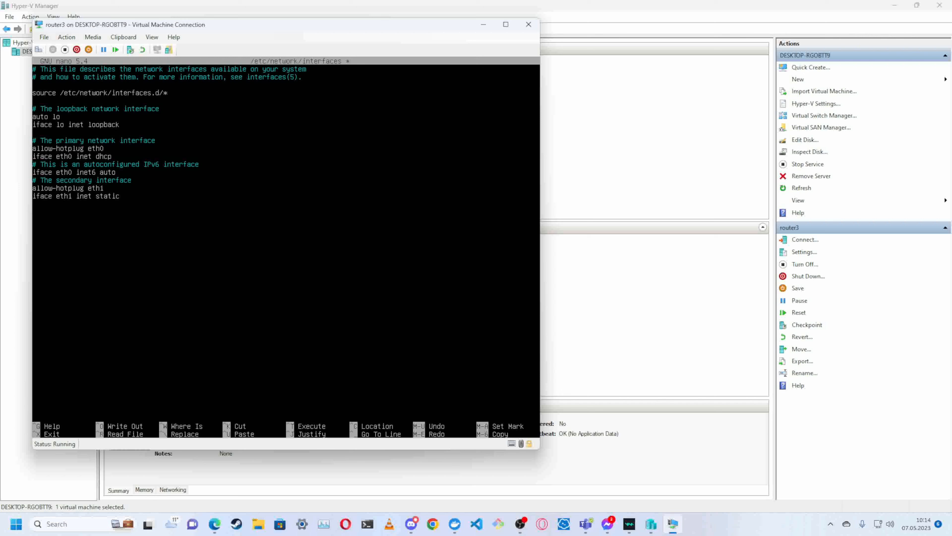
- Give eth1 the indented settings address 10.0.0.1 and netmask 255.0.0.0, save the interfaces file and exit nano
key("Return")
key("Tab")
type("address")
type("10.0.0")
type(".1")
type("tmask")
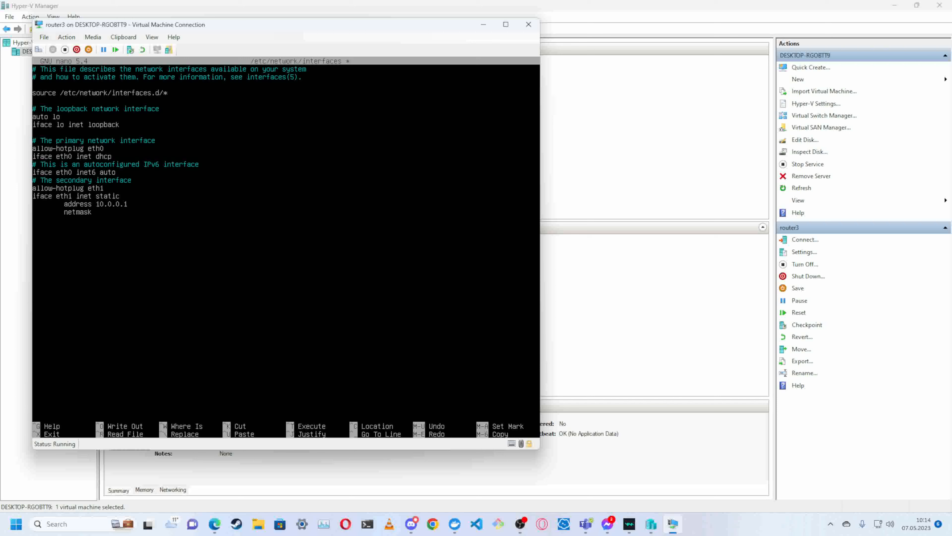
type(" 255.0.0.0")
key("ctrl+o")
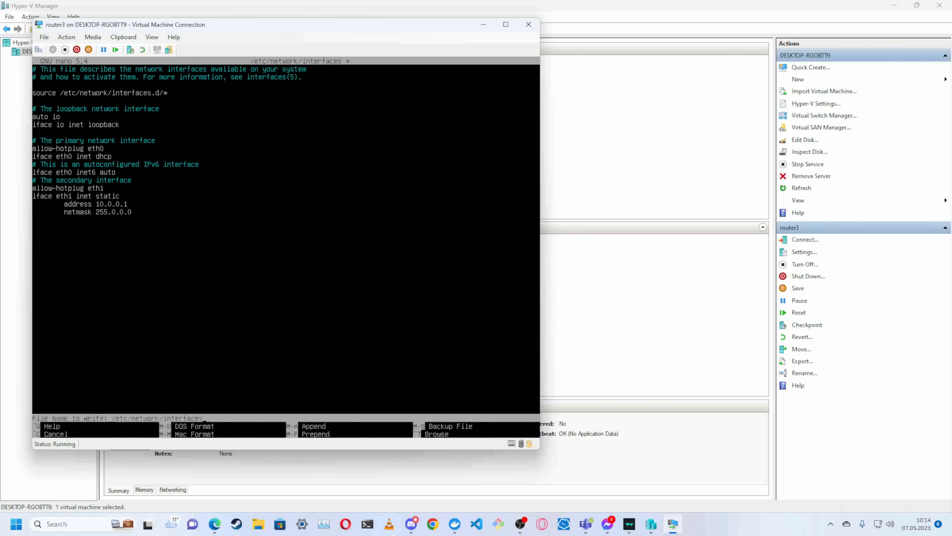
key("Return")
key("ctrl+x")
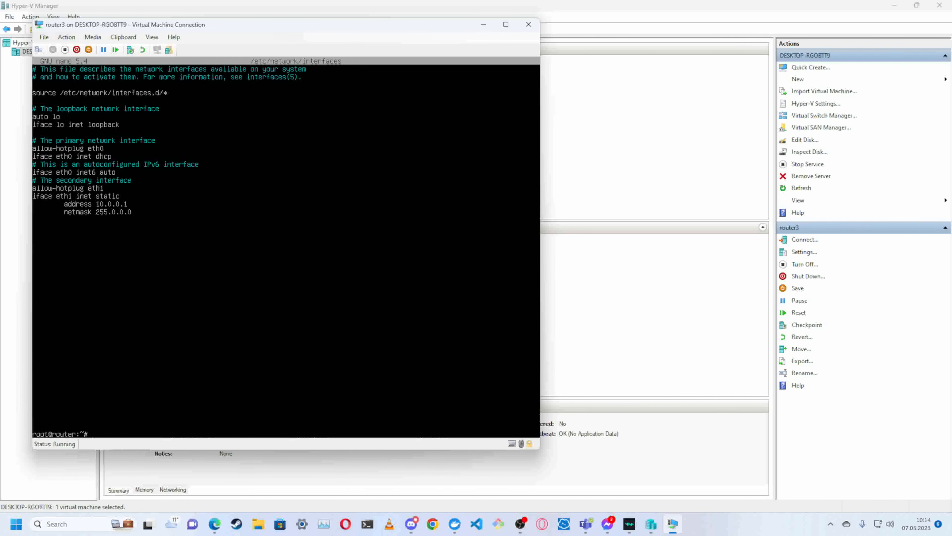
- Review /etc/network/interfaces in nano, exit without changes and list the active network interfaces with ifconfig
key("Up")
key("Return")
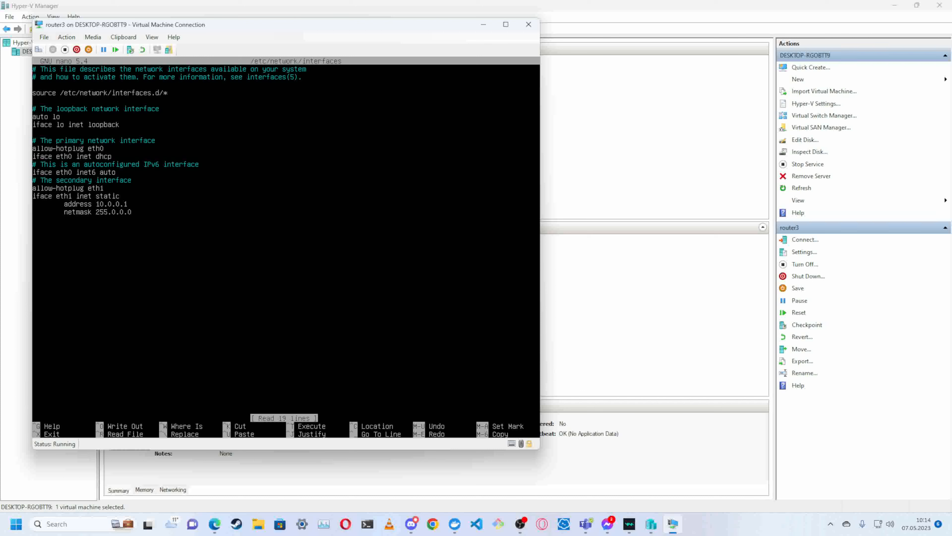
key("ctrl+x")
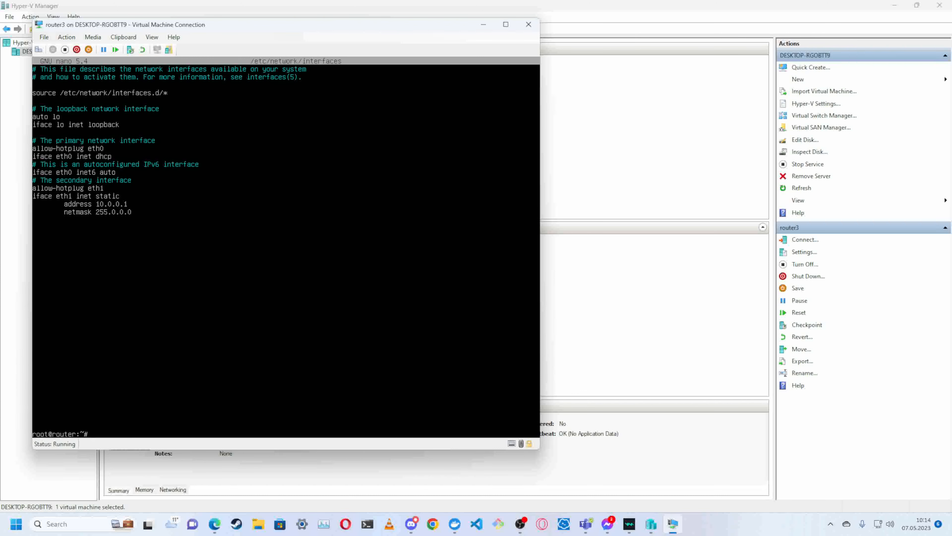
type("ifconfig")
key("Return")
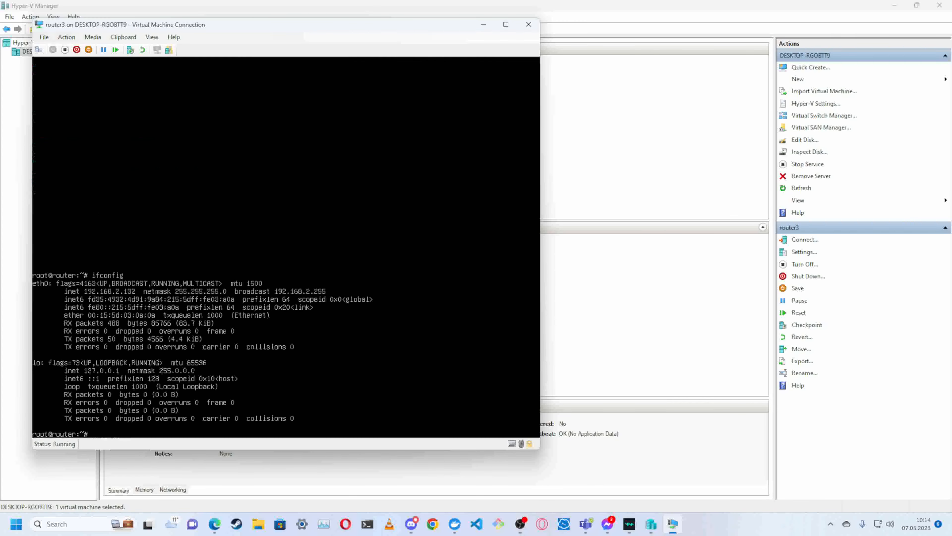
- Restart the networking service with "systemctl restart networking.service"
type("systemctl restart network")
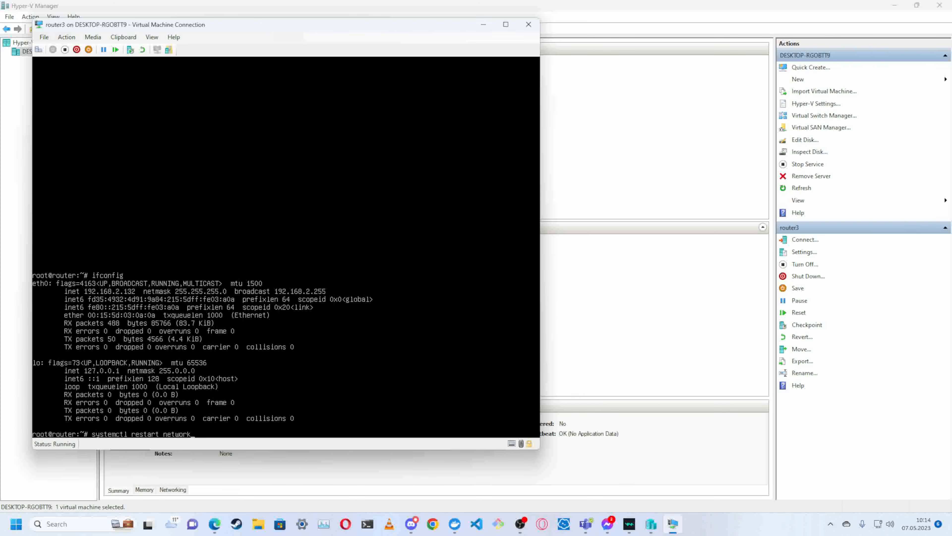
type("i")
key("Tab")
key("Return")
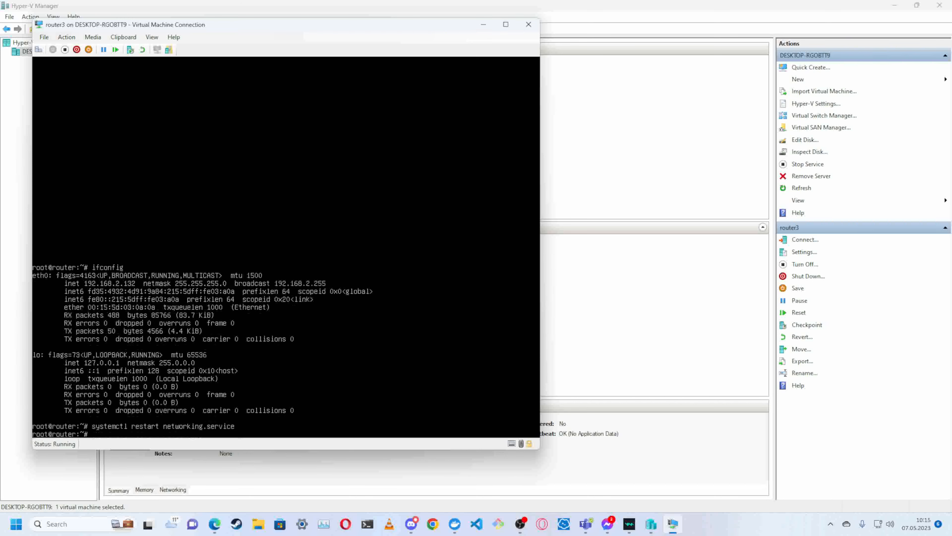
- Check the interfaces with ip a and ifconfig, and test Internet connectivity by pinging 8.8.8.8
type("ip a")
key("Return")
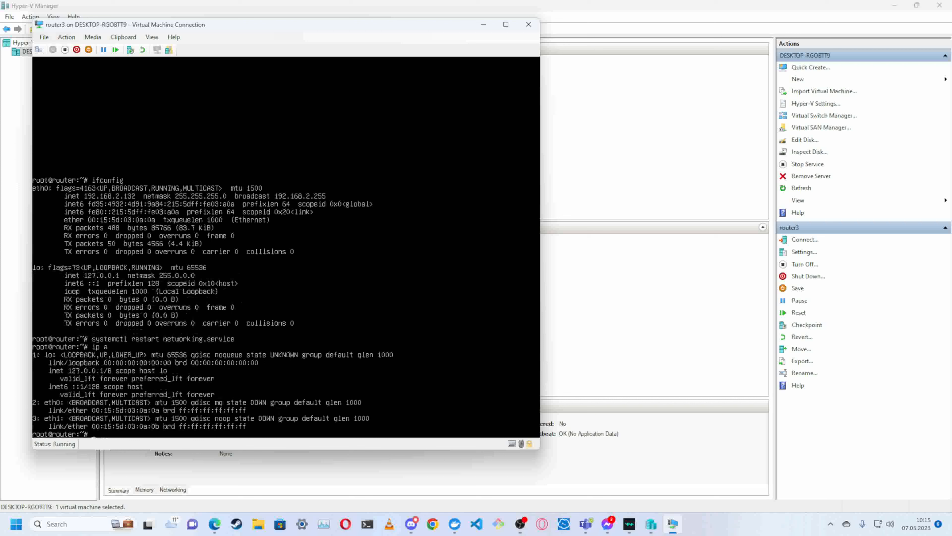
type("ifconfig")
key("Return")
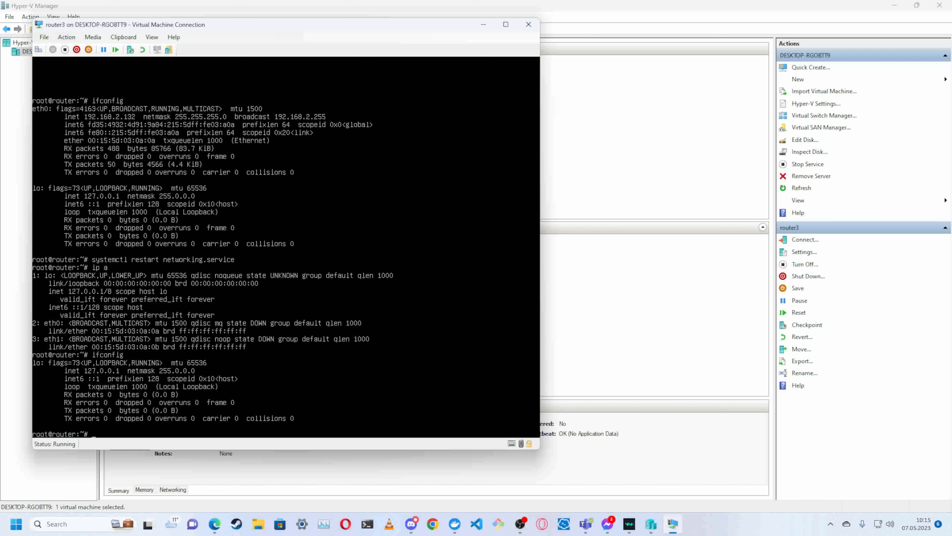
type("ping 8.8.8.8")
key("Return")
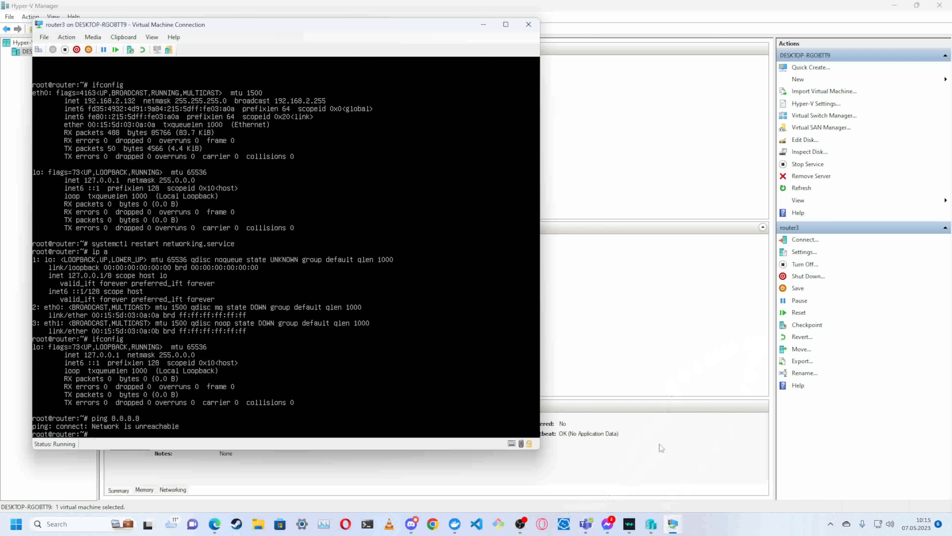
- Connect to 148.113.8.194 with Remote Desktop Connection, entering the admin account password, and show the session full screen
left_click(687, 352)
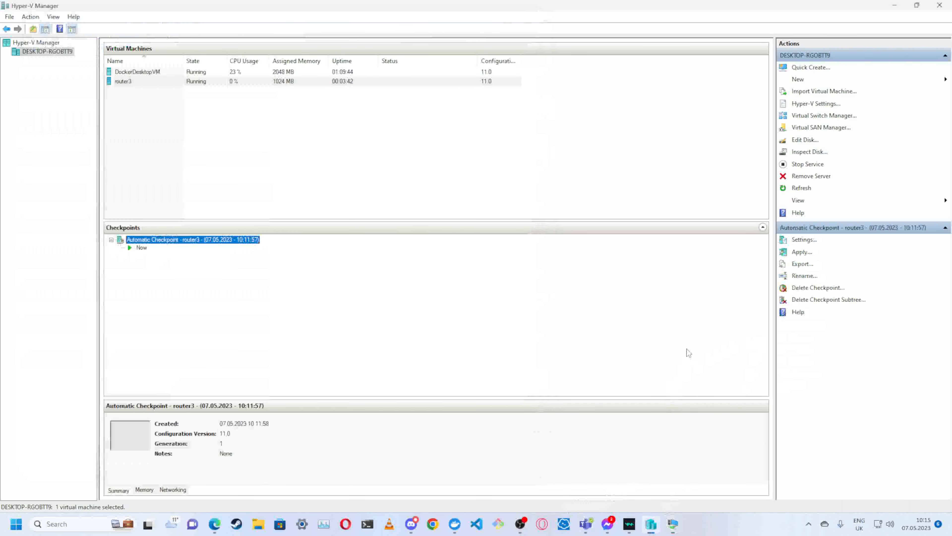
key("super")
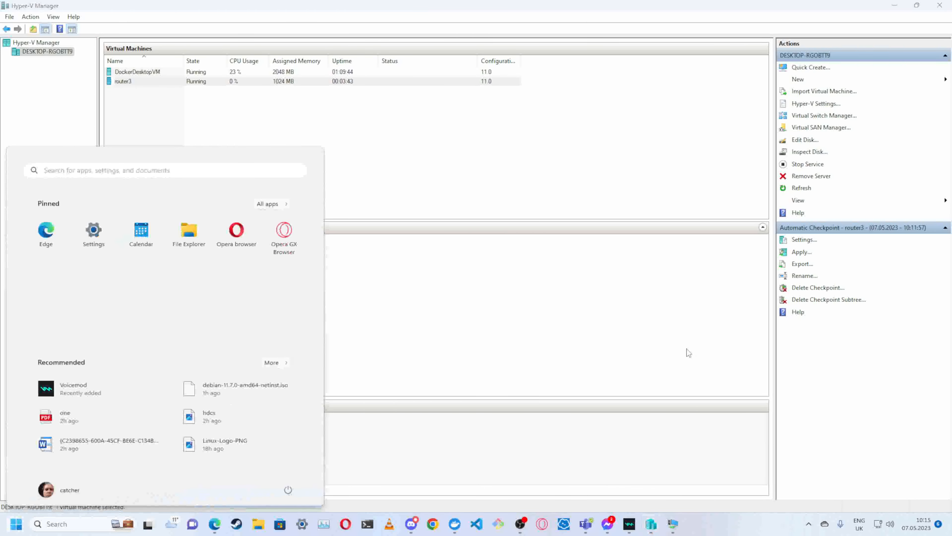
type("rdp")
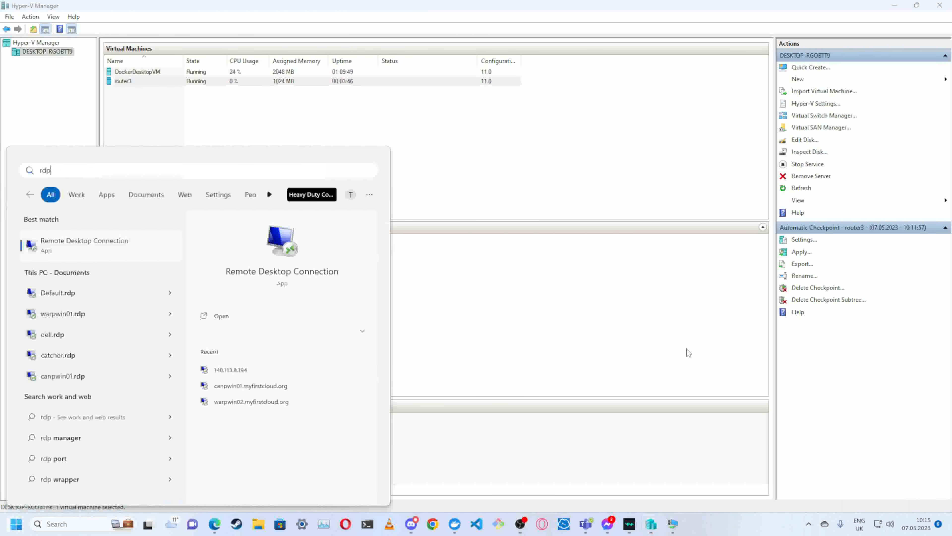
key("Return")
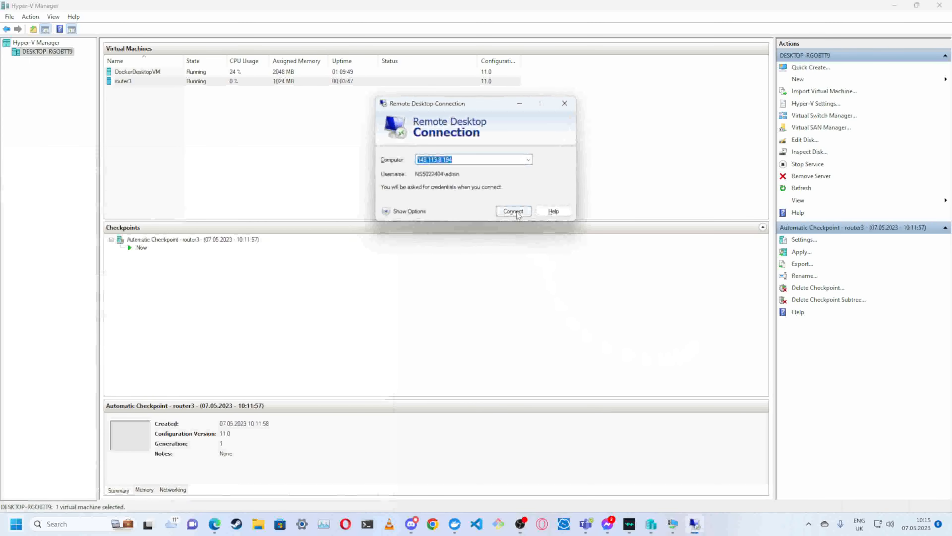
left_click(517, 212)
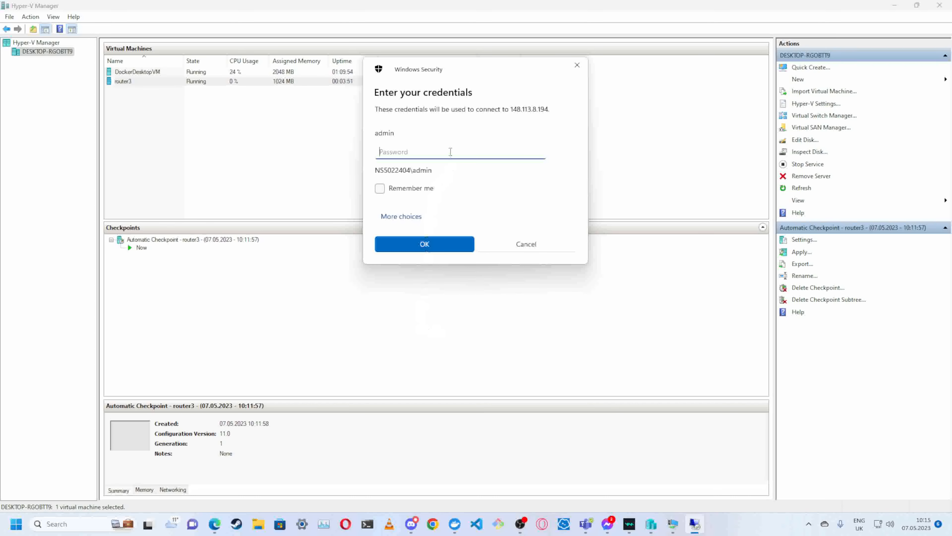
type("************")
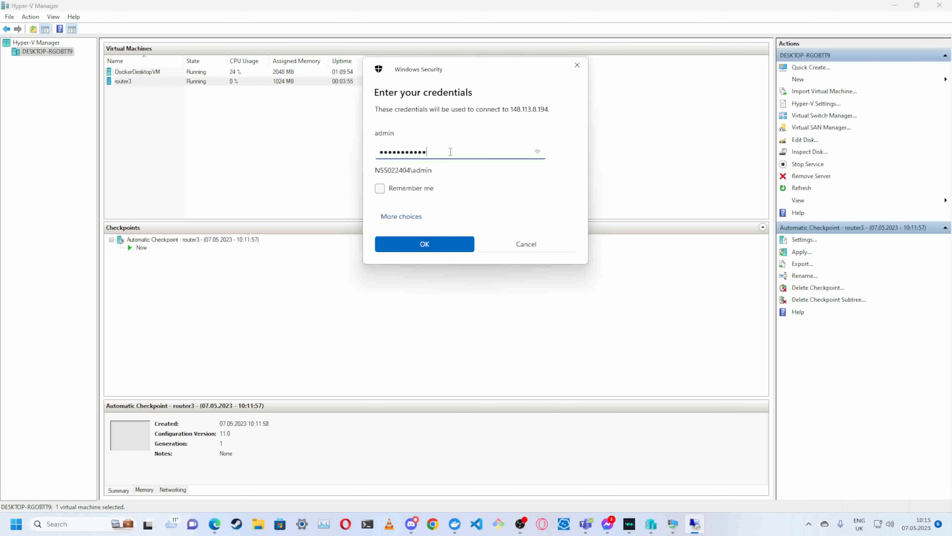
key("Return")
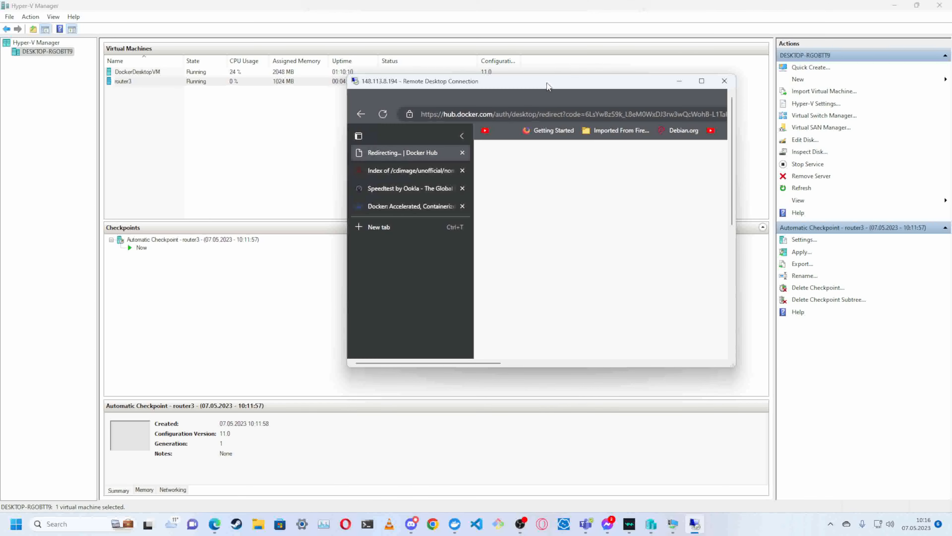
double_click(548, 82)
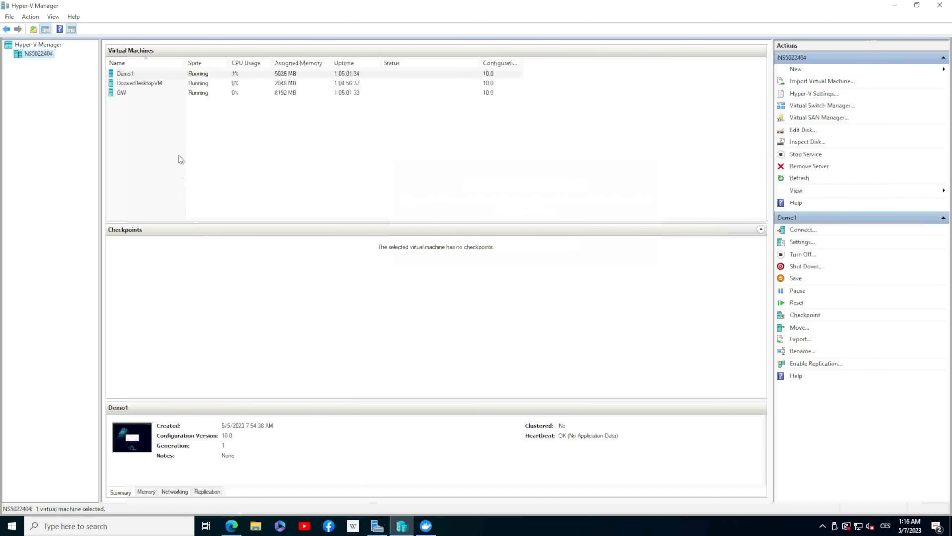
- Open the console of the GW virtual machine on the remote host and list its interfaces with ifconfig
left_click(135, 93)
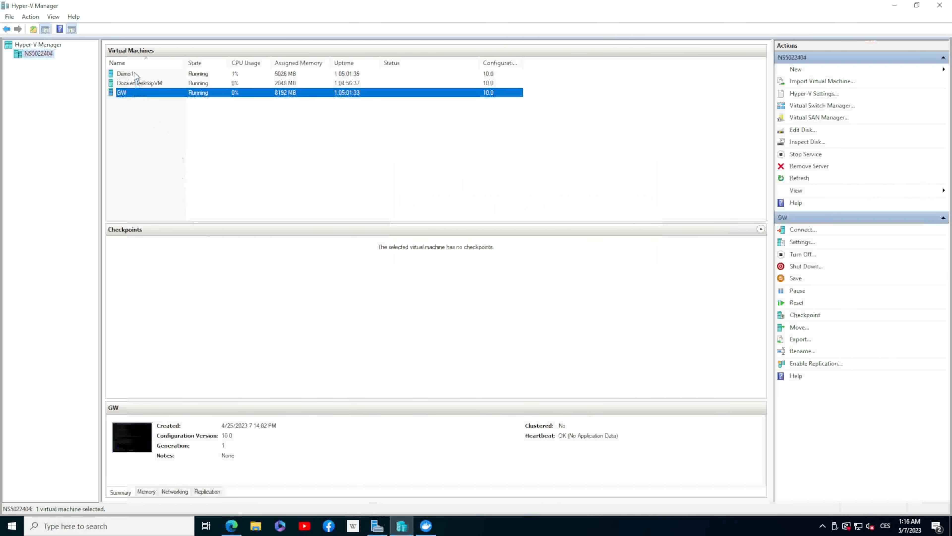
left_click(135, 73)
left_click(130, 93)
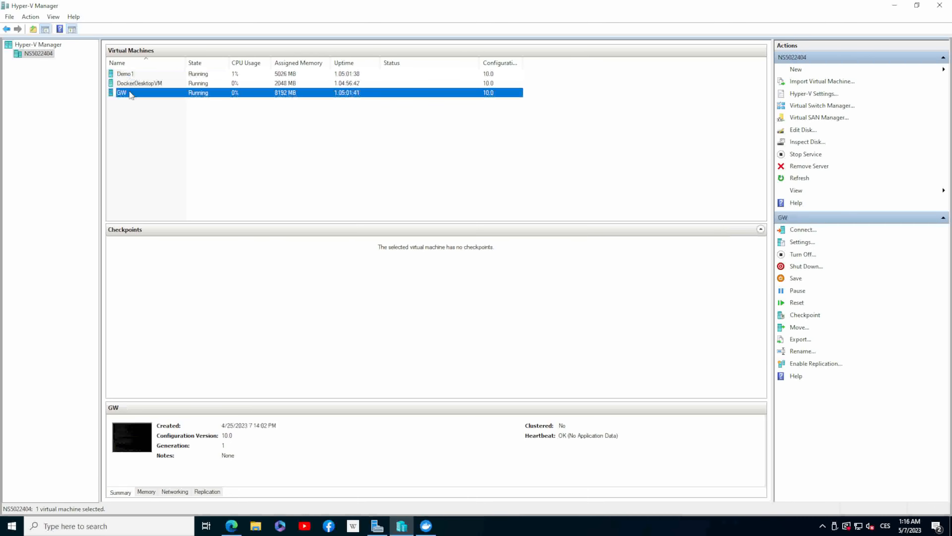
double_click(130, 93)
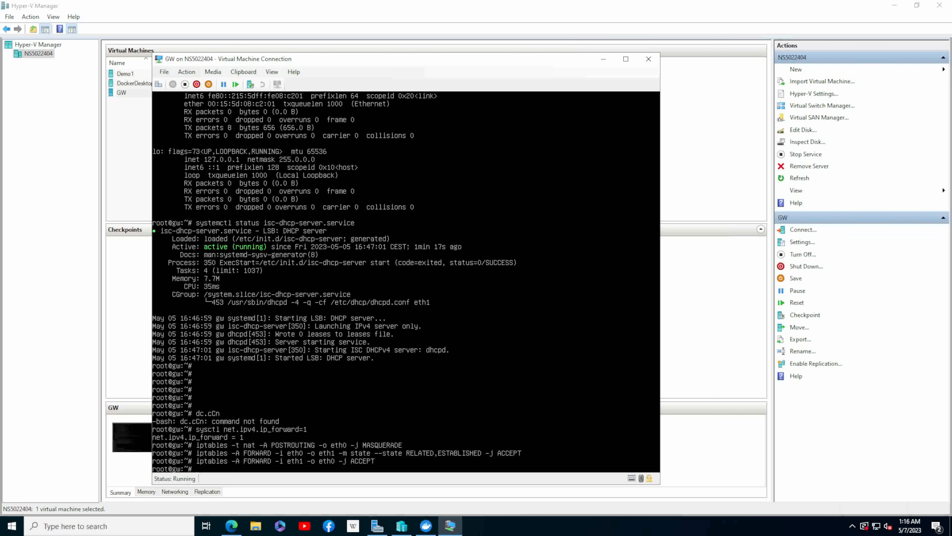
key("Up")
key("Up")
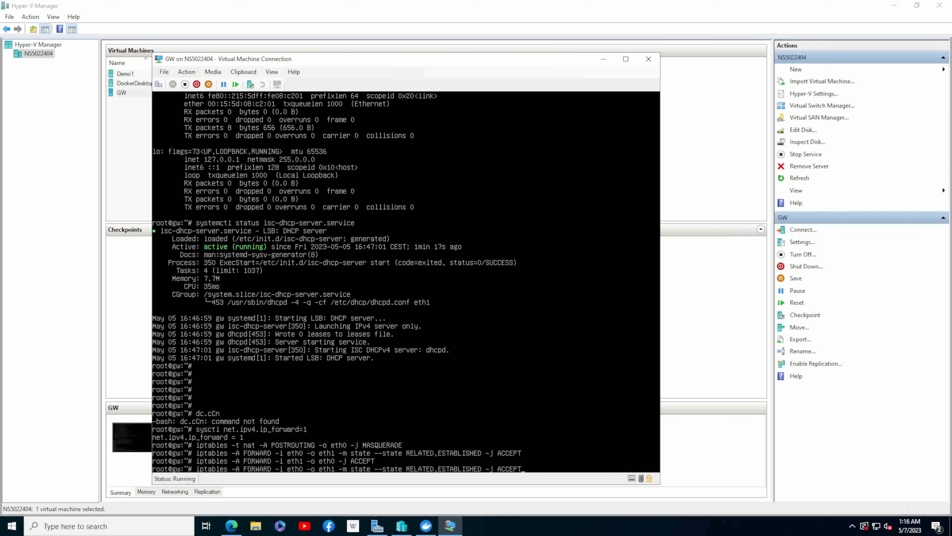
key("Up")
key("Up")
key("Up")
key("Up")
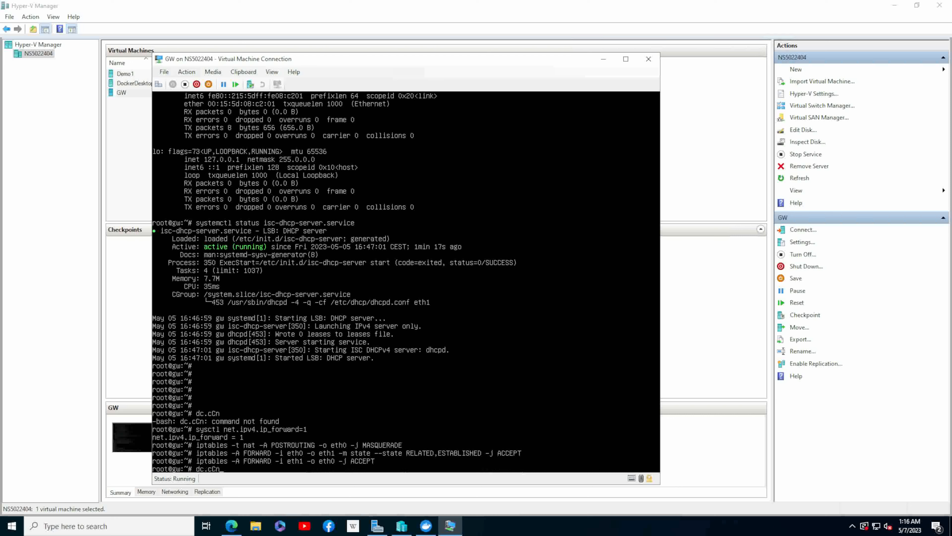
key("Up")
key("Up")
key("Up")
key("Return")
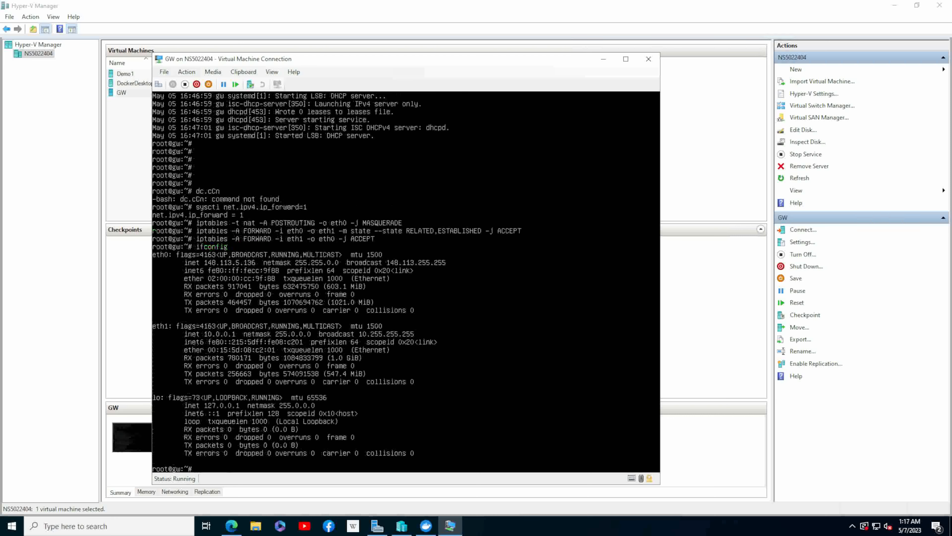
- Open GW's /etc/network/interfaces in nano and examine how its secondary interface is configured
key("Up")
key("Up")
key("Up")
key("Up")
key("Up")
key("Up")
key("Down")
key("Down")
key("Down")
key("Down")
key("Down")
key("Down")
type("ip a")
key("BackSpace")
key("BackSpace")
key("BackSpace")
key("BackSpace")
type("reboot")
key("Up")
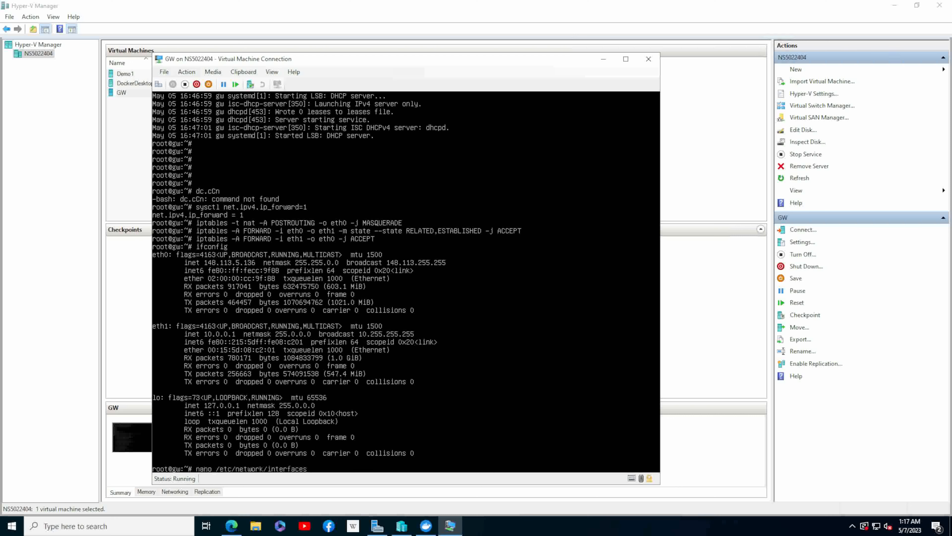
key("Return")
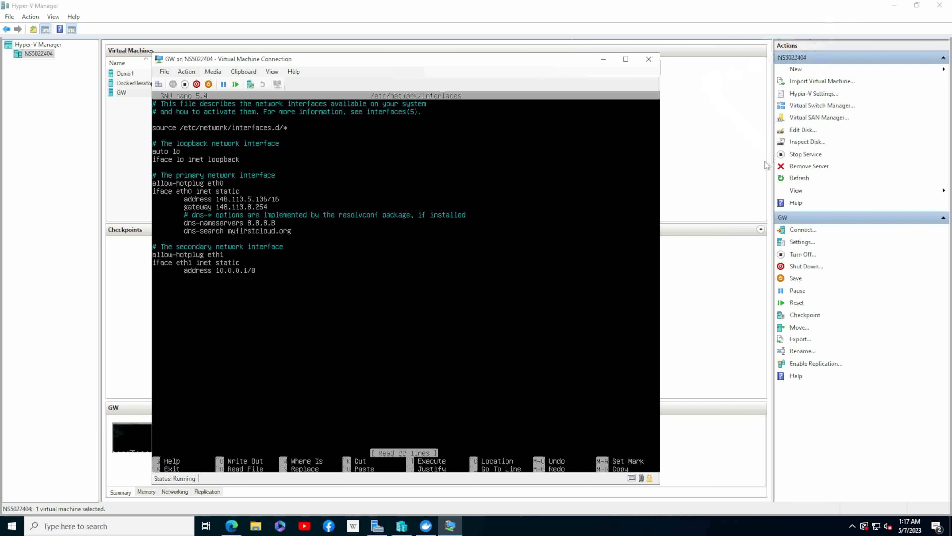
- Minimize the remote session, return to the local router3 console and list its interfaces with ip a
left_click(718, 168)
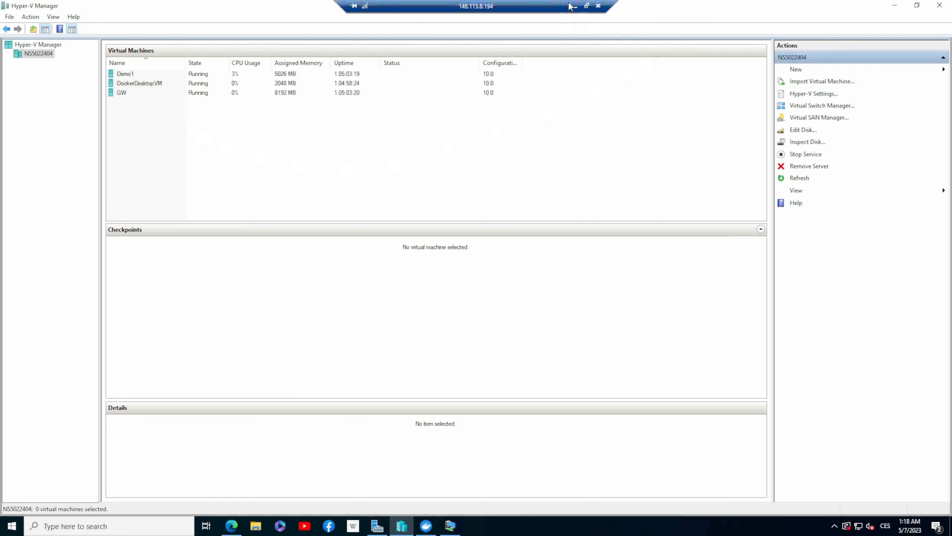
left_click(575, 5)
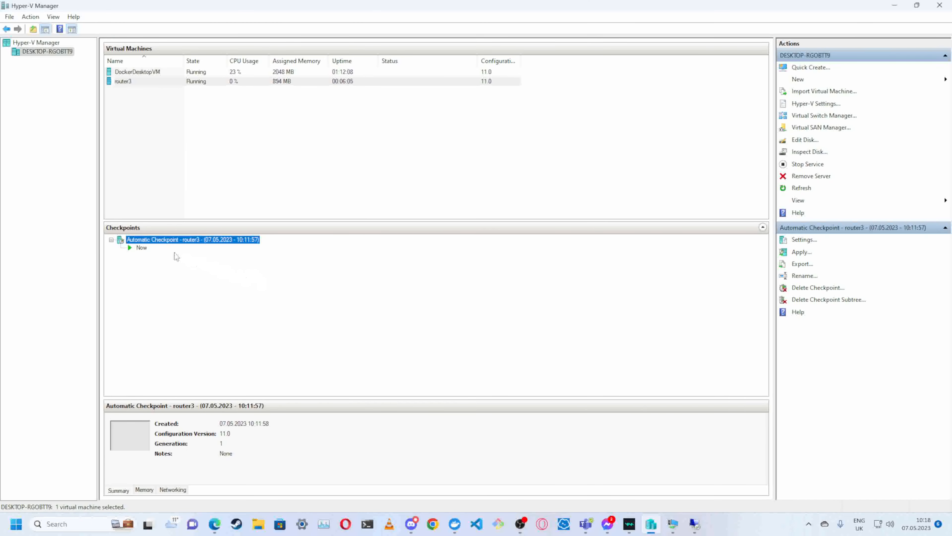
double_click(136, 84)
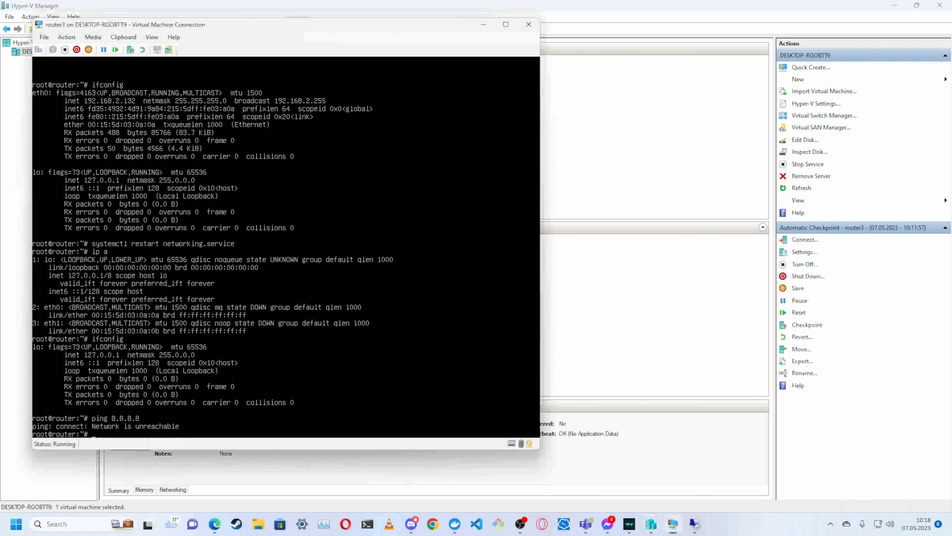
key("Up")
key("Up")
key("Up")
key("Return")
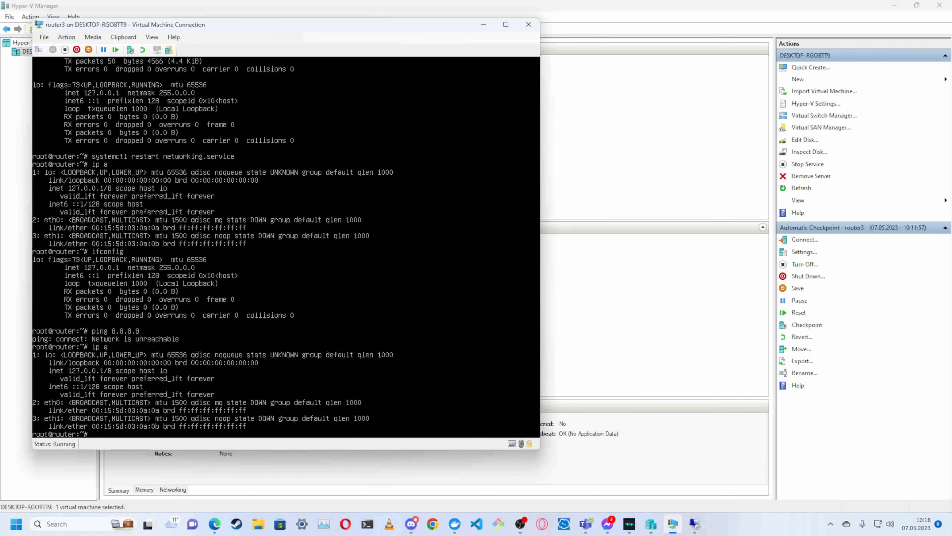
- In router3's /etc/network/interfaces, remove eth1's netmask line, set its address to 10.0.0.1/8, then save and exit nano
key("Up")
key("Up")
key("Up")
key("Up")
key("Up")
key("Up")
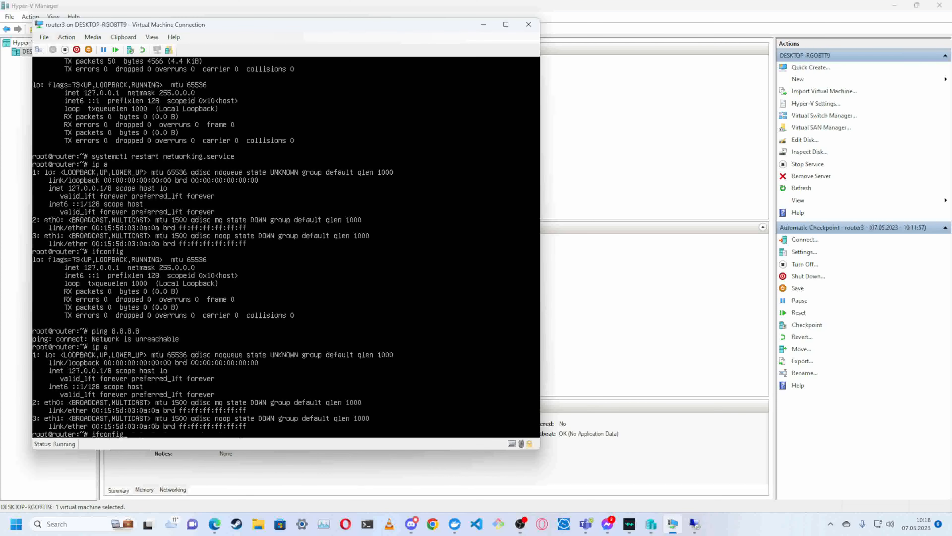
key("Return")
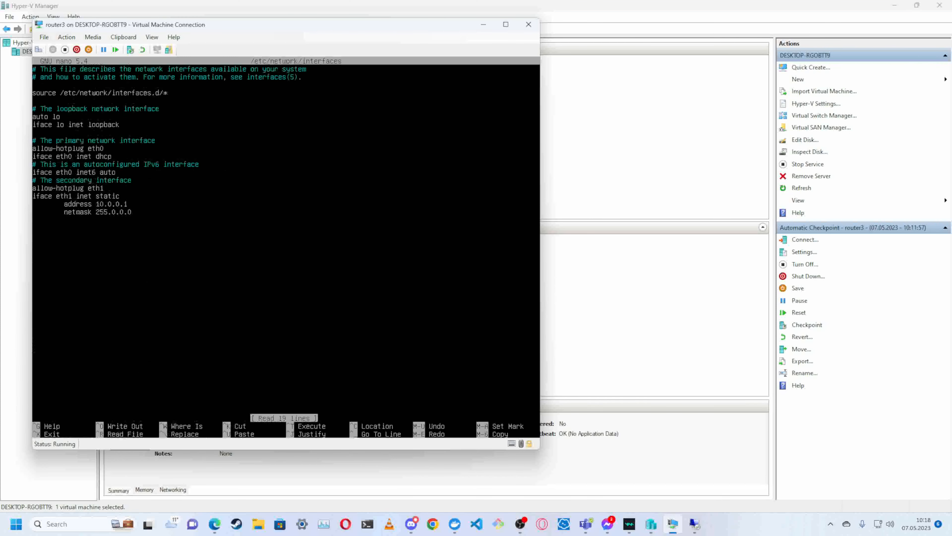
key("Down")
key("Down")
key("Down")
key("Down")
key("Down")
key("Down")
key("Down")
key("Down")
key("Down")
key("Down")
key("Down")
key("Down")
key("Down")
key("Down")
key("Down")
key("Down")
key("Down")
key("Down")
key("Down")
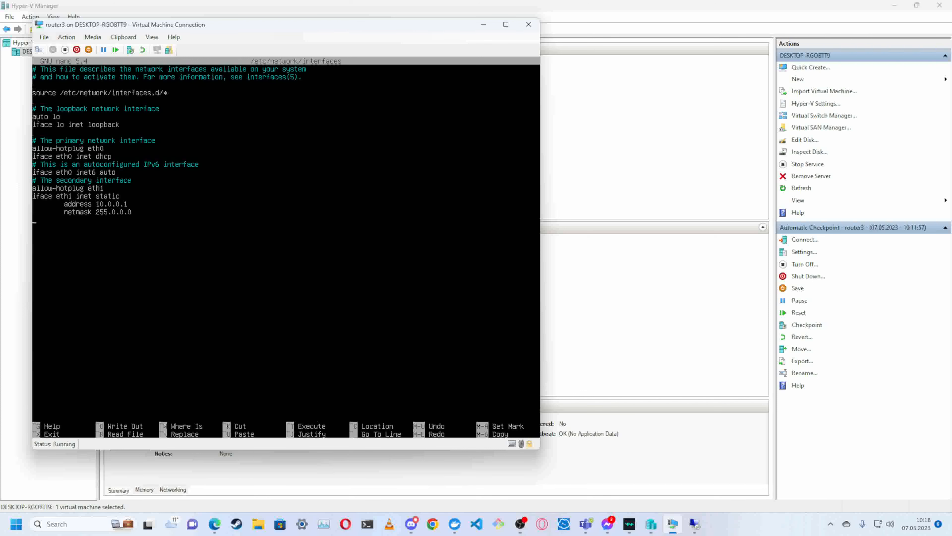
key("BackSpace")
key("BackSpace")
key("BackSpace")
key("BackSpace")
key("BackSpace")
key("BackSpace")
key("BackSpace")
key("BackSpace")
key("BackSpace")
key("BackSpace")
key("BackSpace")
key("BackSpace")
key("BackSpace")
key("BackSpace")
key("BackSpace")
key("BackSpace")
key("BackSpace")
key("BackSpace")
type("/")
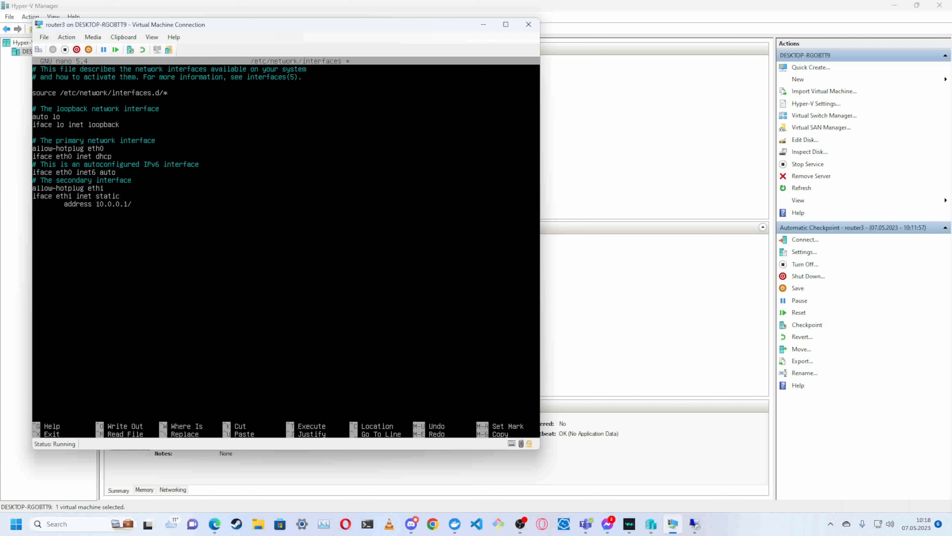
type("8")
key("ctrl+x")
key("y")
key("Return")
- Restart router3's networking service to apply the edited interface settings
type("ping 8.8.8.8")
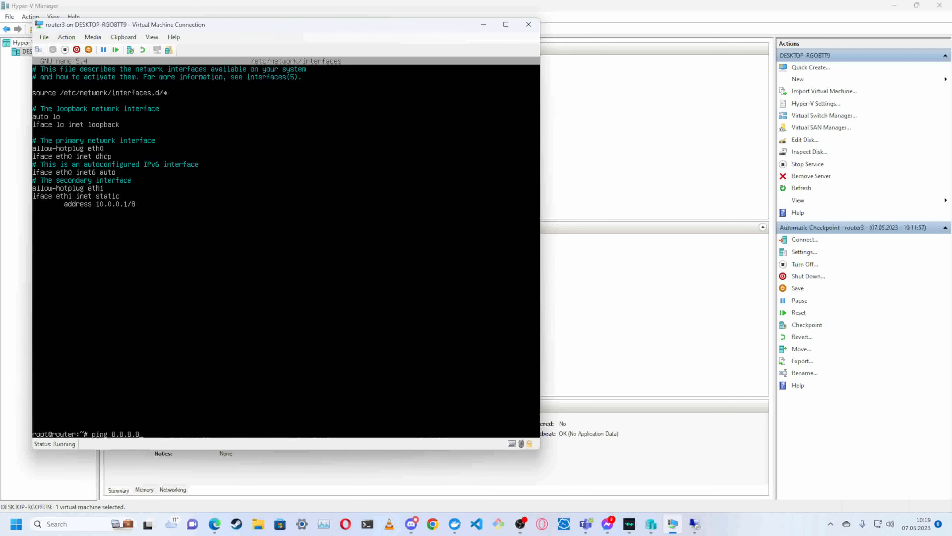
key("Up")
key("Up")
key("Up")
key("Up")
key("Down")
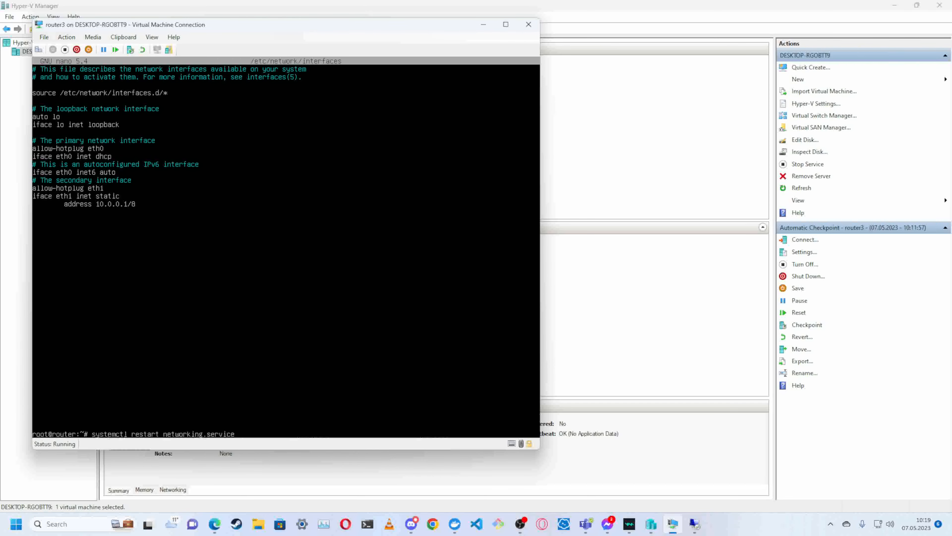
key("Return")
- List router3's network interfaces with ip a and ifconfig to check the state of eth0 and eth1
key("Up")
key("Up")
key("Up")
key("Up")
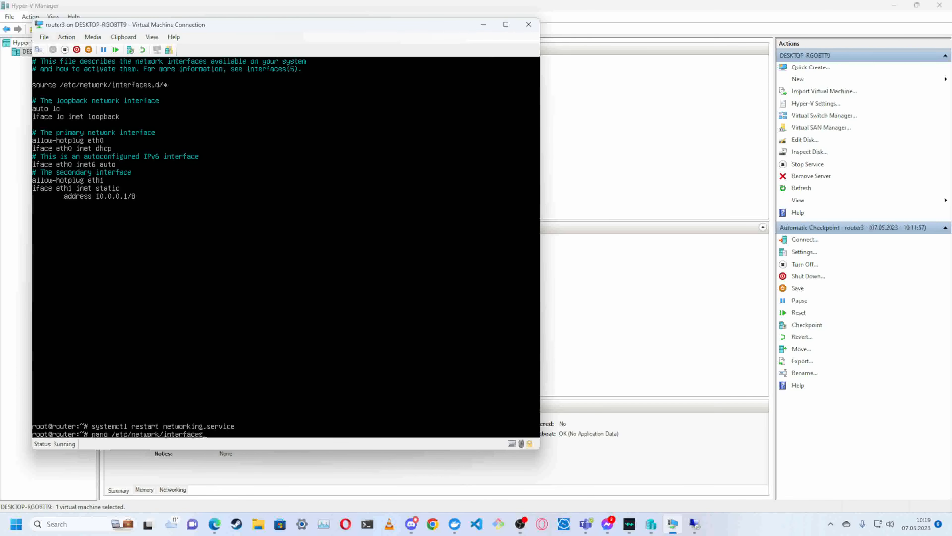
key("Down")
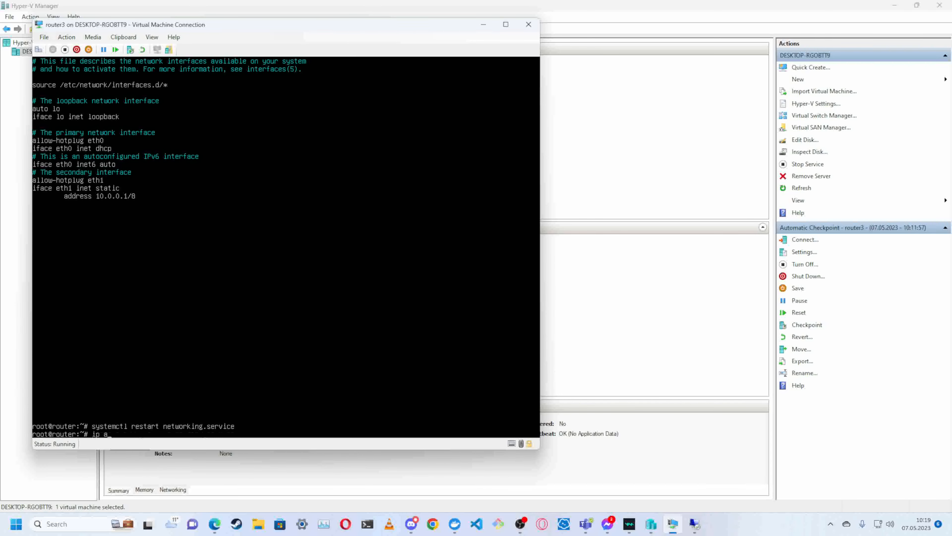
key("Return")
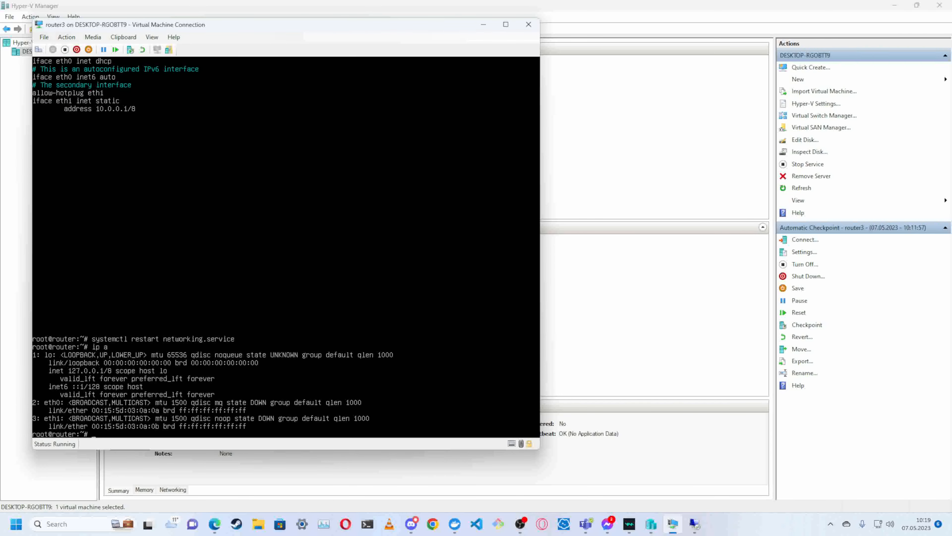
key("Up")
key("Up")
key("Up")
key("Up")
key("Up")
key("Up")
key("Down")
key("Down")
key("Up")
key("Return")
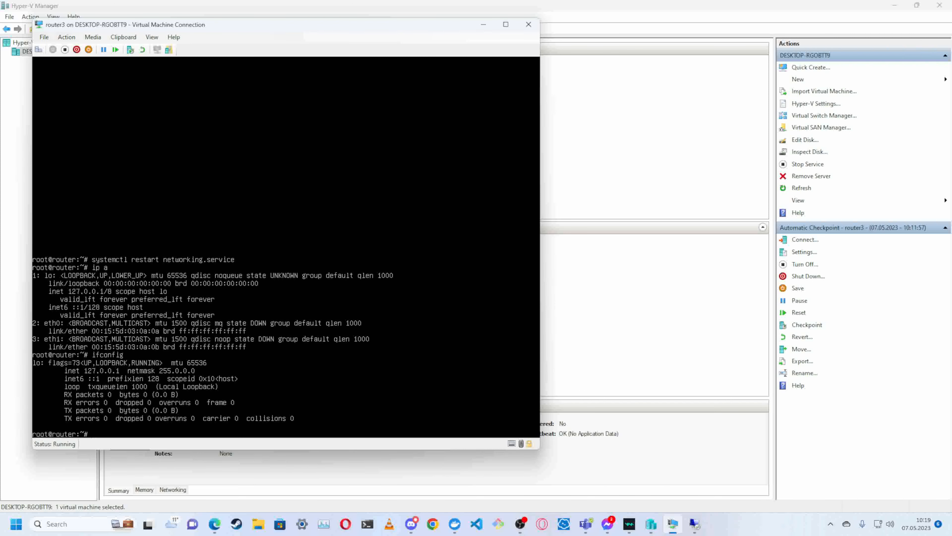
- Reboot router3 and start the default Debian GNU/Linux boot entry
type("reboot")
key("Return")
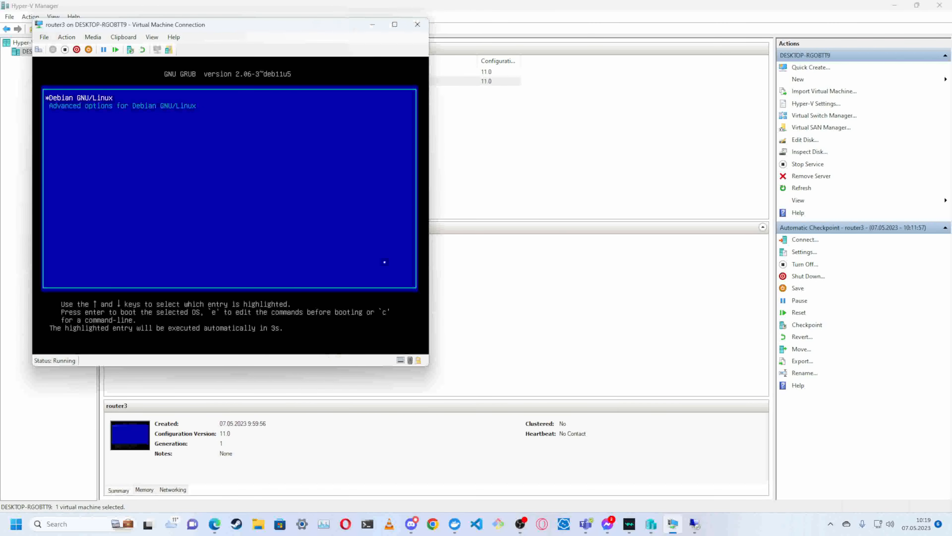
key("Return")
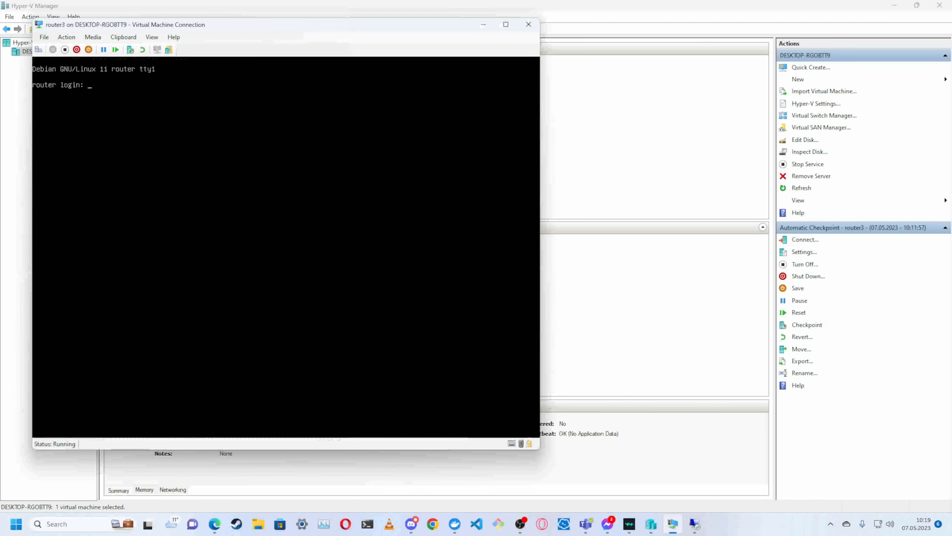
- Log in to router3 as user with the account password and open a root shell with sudo su -, entering the sudo password
type("user")
key("Return")
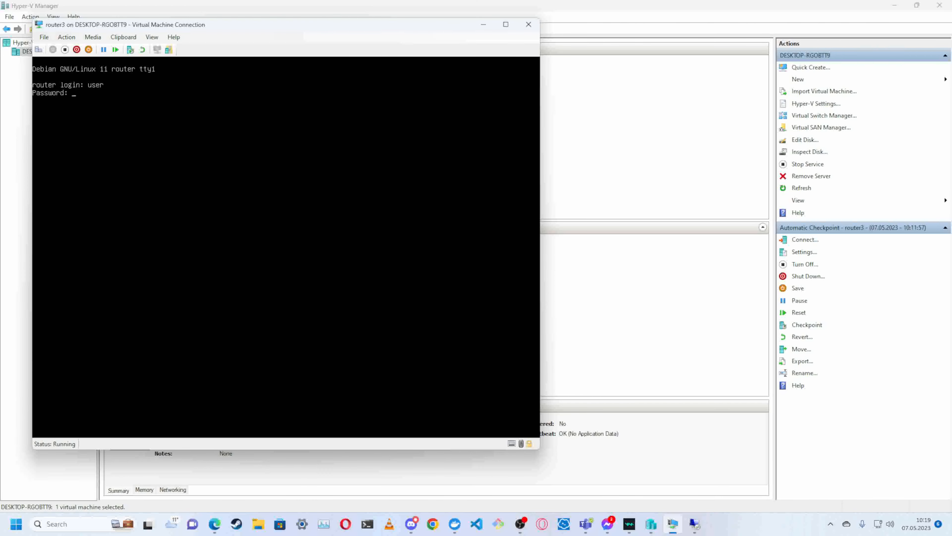
key("Return")
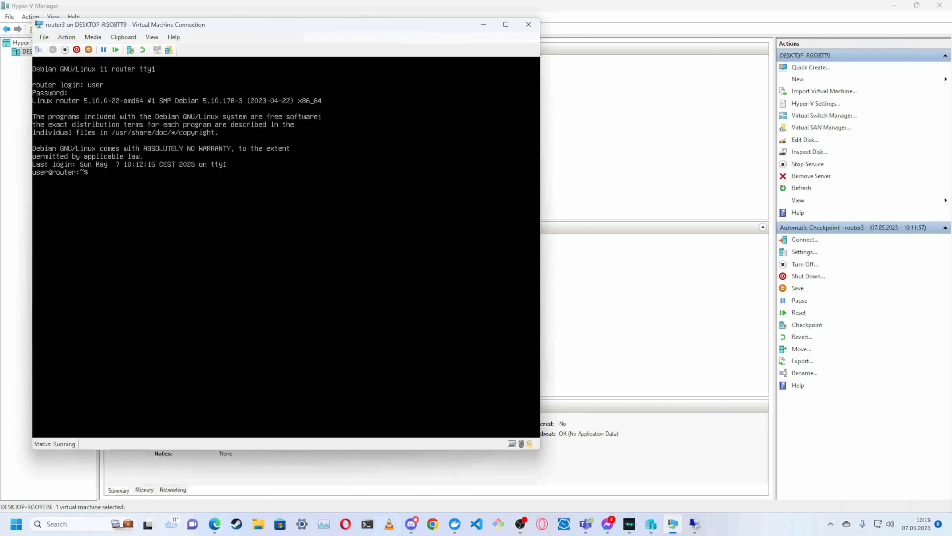
type("sudo su -")
key("Return")
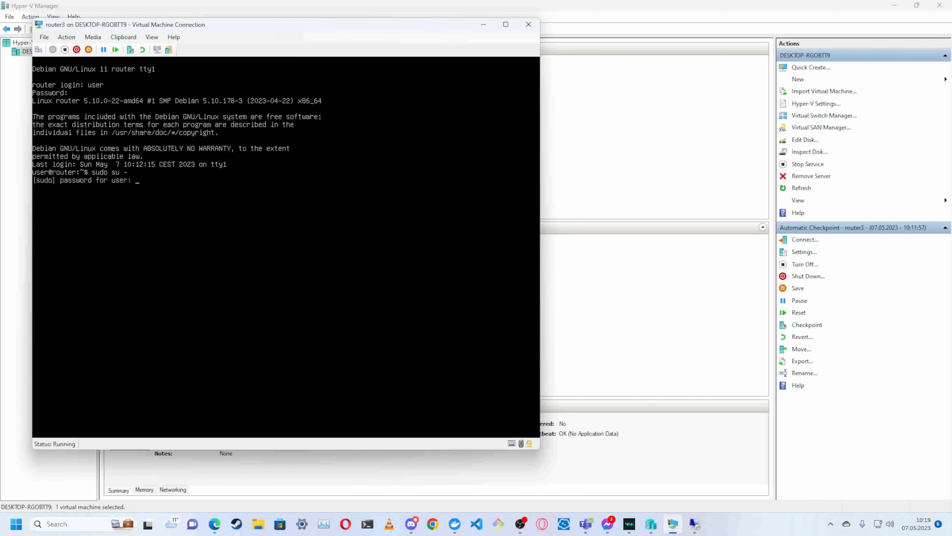
key("Return")
- Check router3's interface addresses with ifconfig and test its Internet connectivity by pinging 8.8.8.8
key("Return")
key("Return")
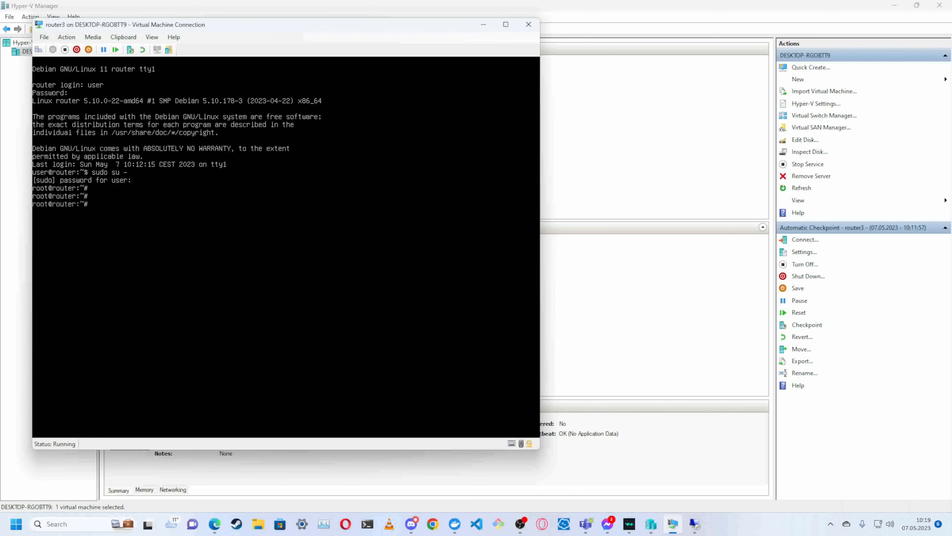
type("ifconfig")
key("Return")
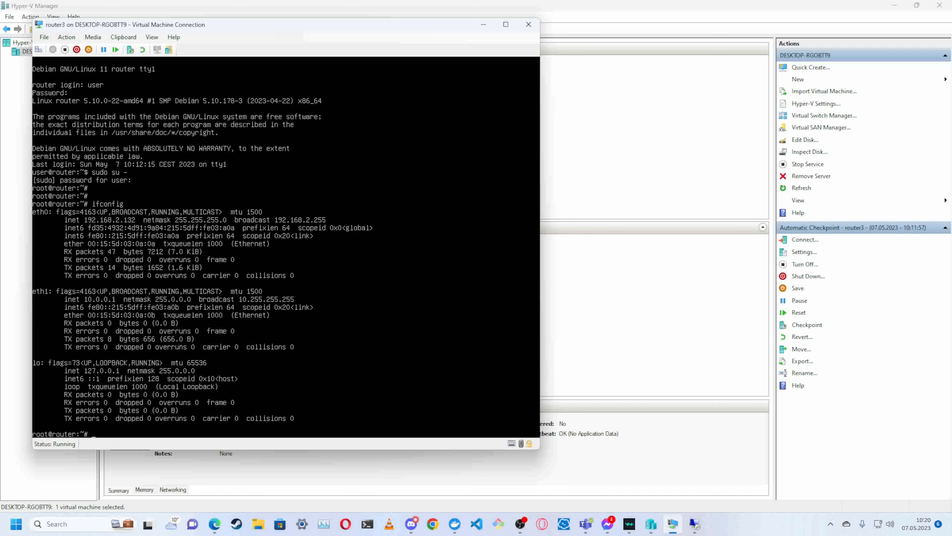
type("ping 8.8.8.8")
key("Return")
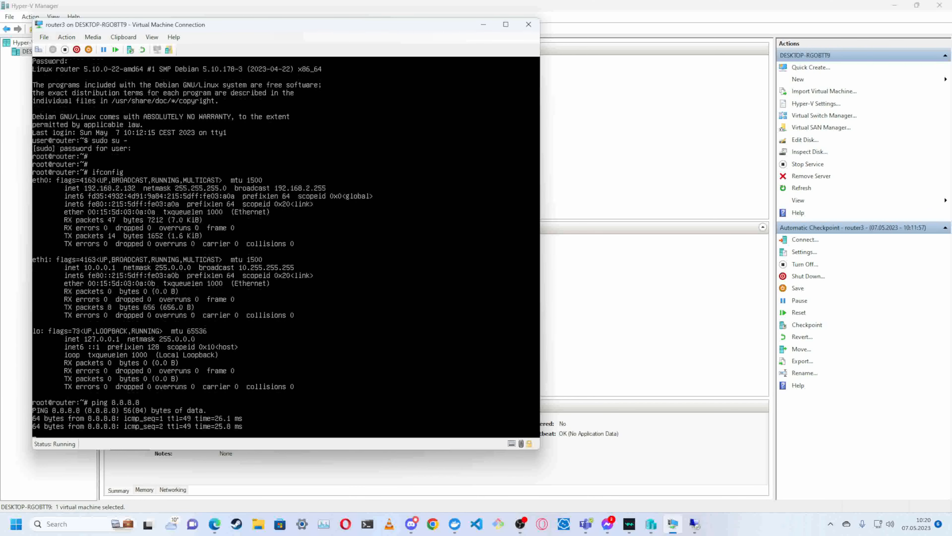
key("ctrl+c")
- Test name resolution on router3 by pinging google.com, then stop the ping
key("Up")
key("BackSpace")
key("BackSpace")
key("BackSpace")
key("BackSpace")
key("BackSpace")
key("BackSpace")
key("BackSpace")
key("BackSpace")
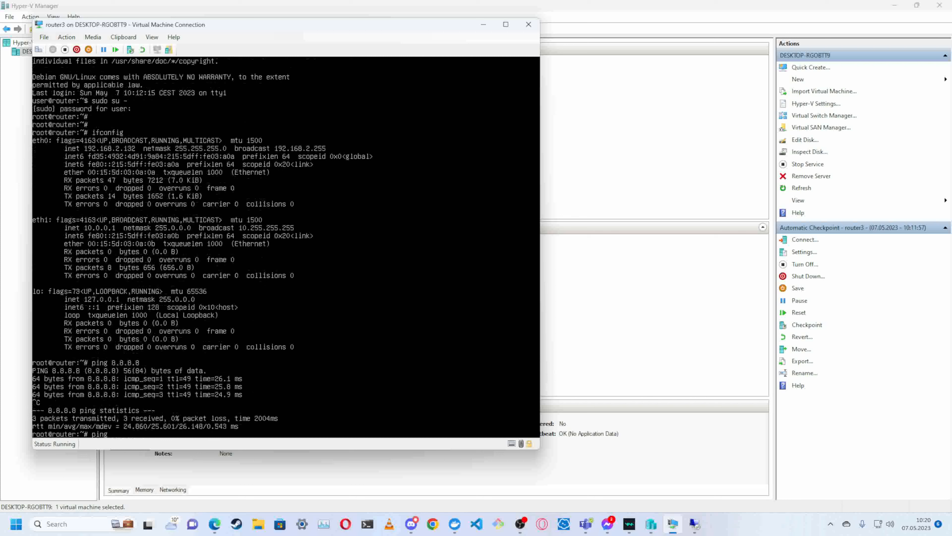
type("google.com")
key("Return")
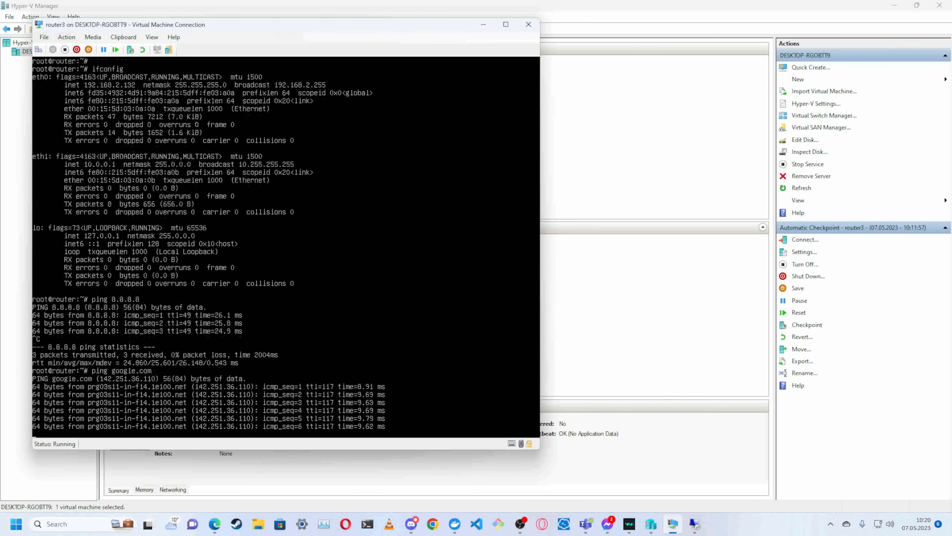
key("ctrl+c")
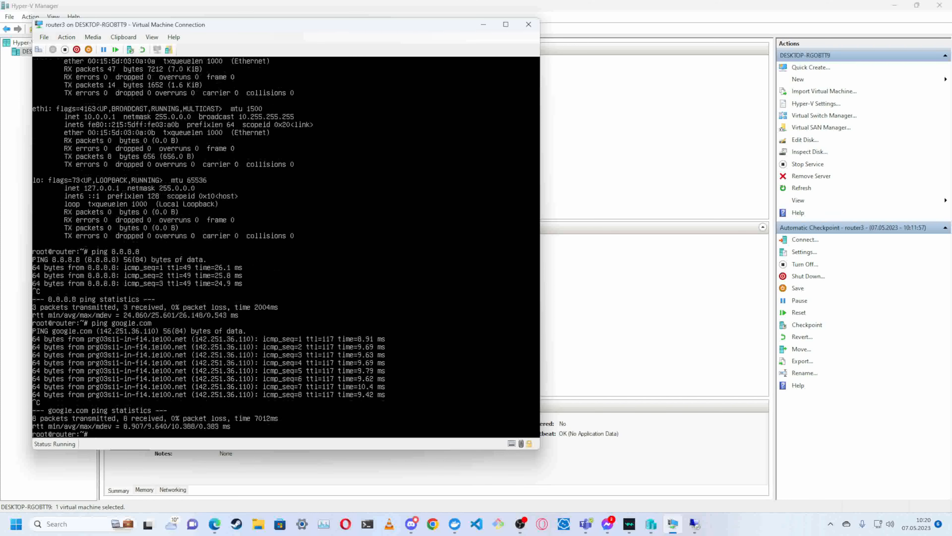
key("Return")
key("Return")
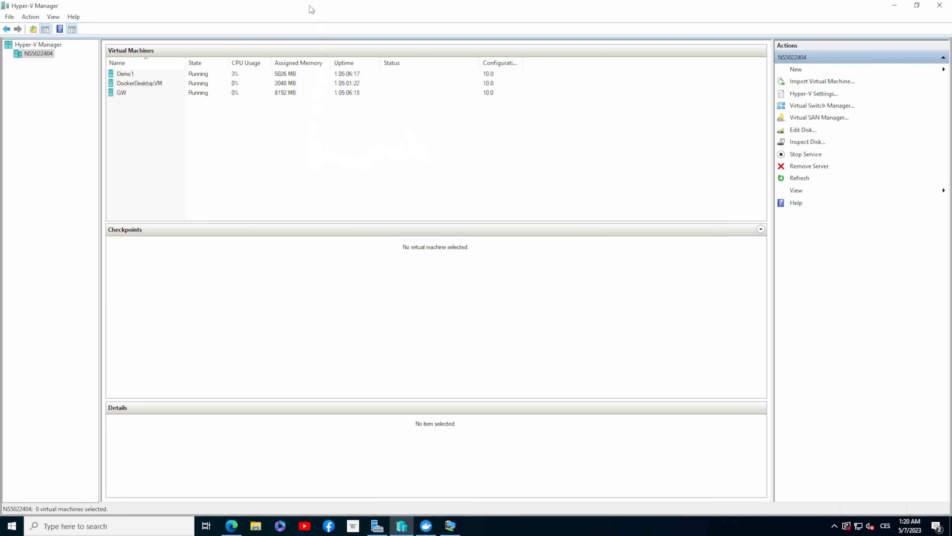
- Switch to the remote session, minimize its Hyper-V Manager and exit nano in GW's console
left_click_drag(309, 5, 423, 8)
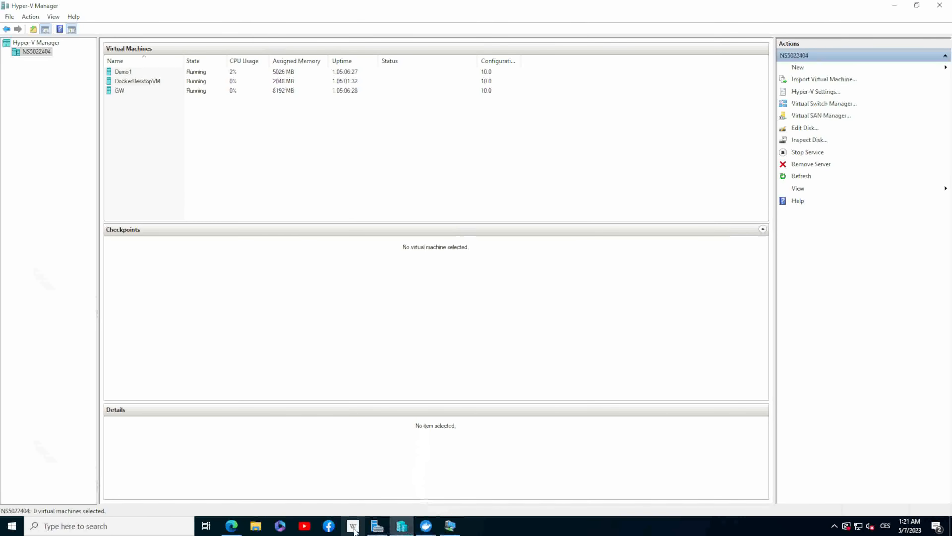
mouse_move(377, 526)
left_click(895, 6)
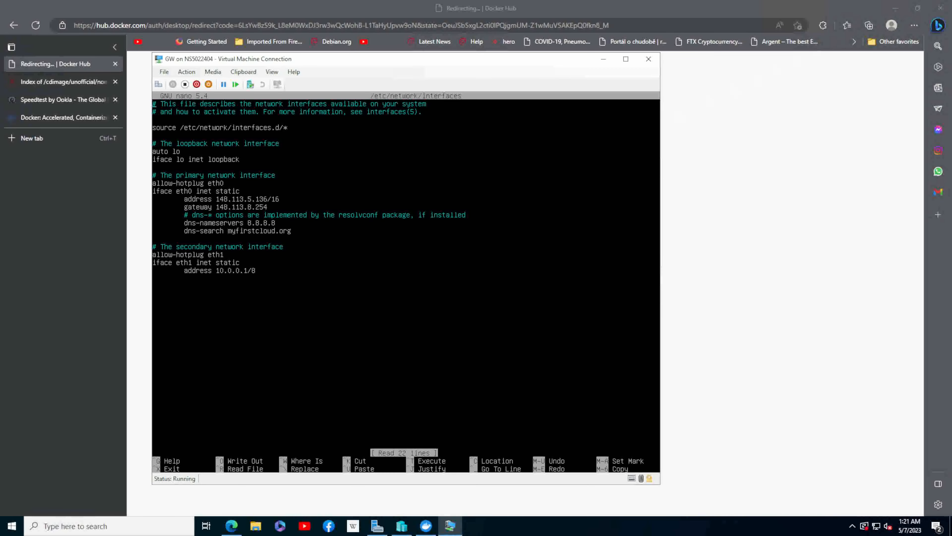
key("ctrl+x")
- Examine GW's command history for the commands that installed and configured isc-dhcp-server
key("Up")
key("Up")
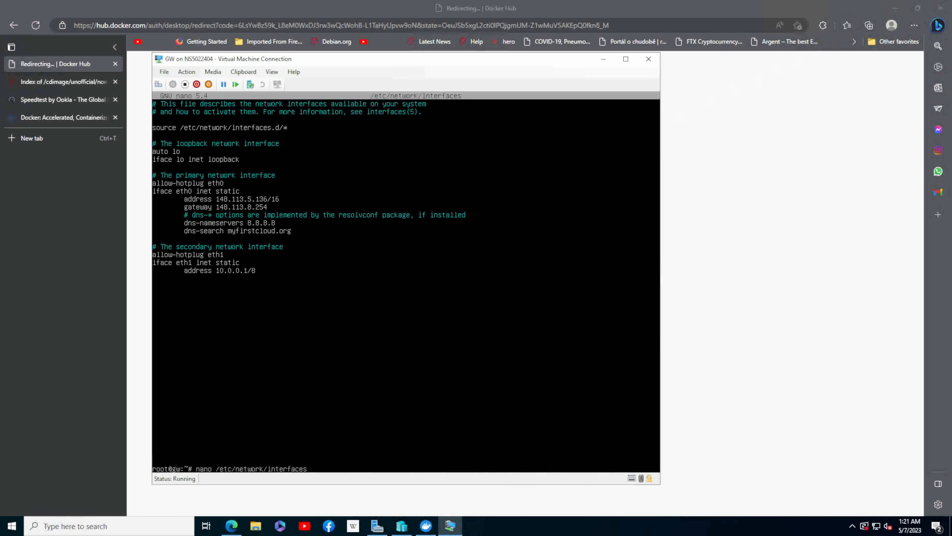
key("Up")
key("Up")
key("Up")
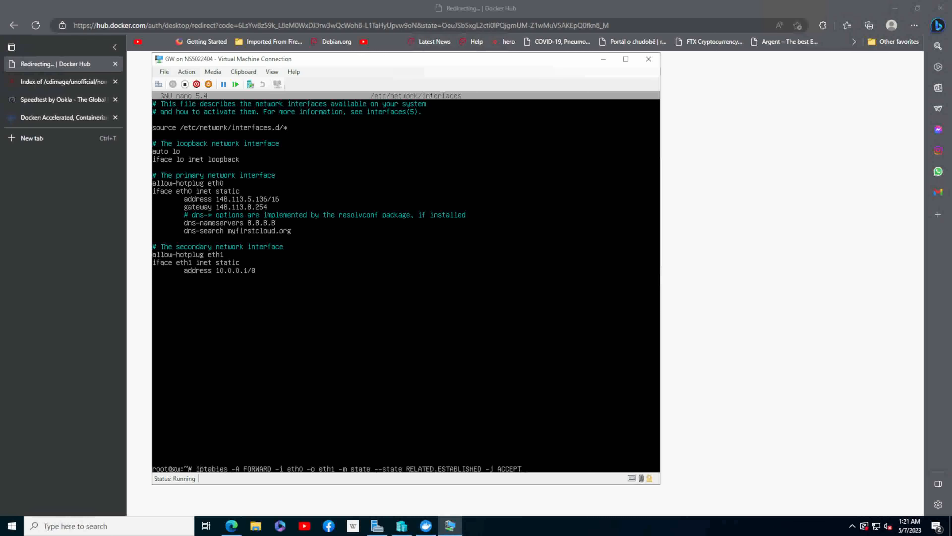
key("Up")
key("Up")
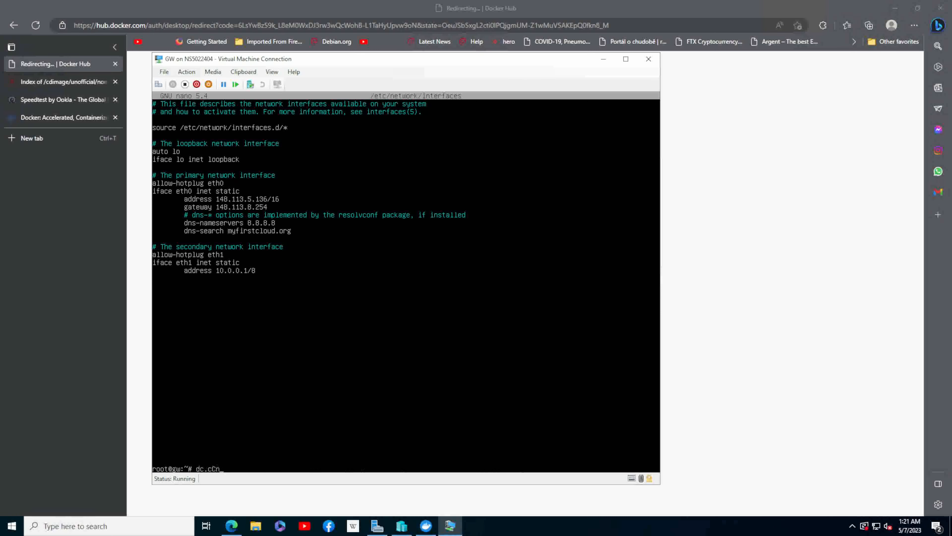
key("Up")
key("Up")
key("Down")
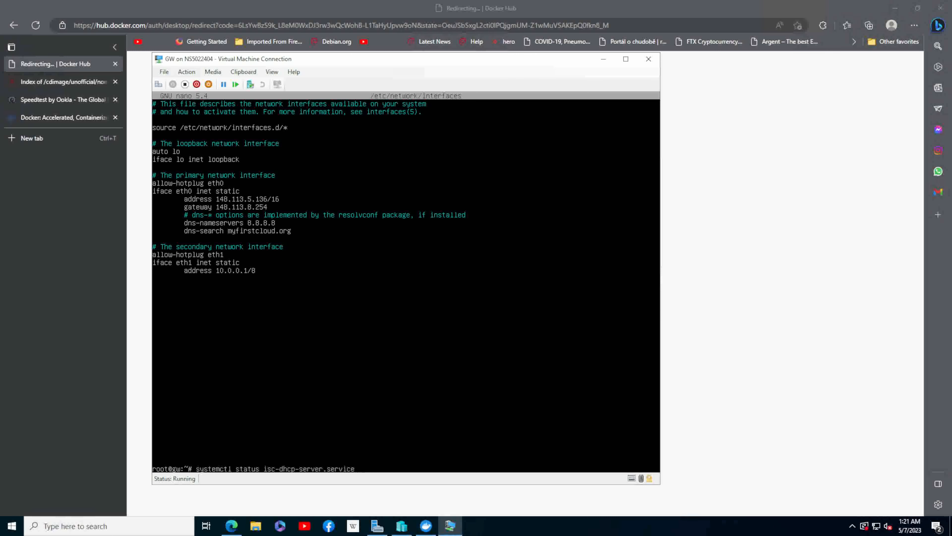
key("Up")
key("Up")
key("Up")
key("Up")
key("Up")
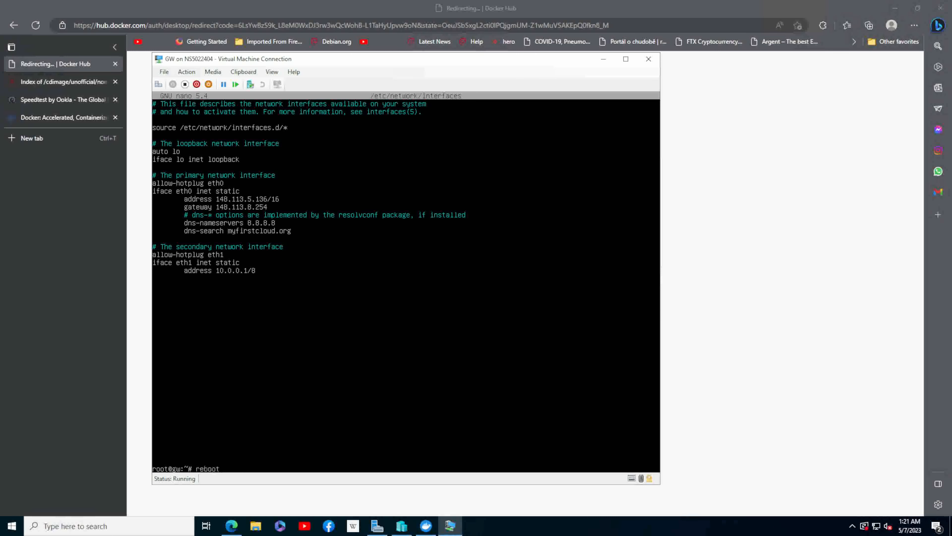
key("Up")
key("Up")
key("Up")
key("Up")
key("Up")
key("Up")
key("Up")
key("Up")
key("Up")
key("Up")
key("Up")
key("Up")
key("Up")
key("Up")
key("Up")
key("Up")
key("Up")
key("Up")
key("Up")
key("Up")
key("Up")
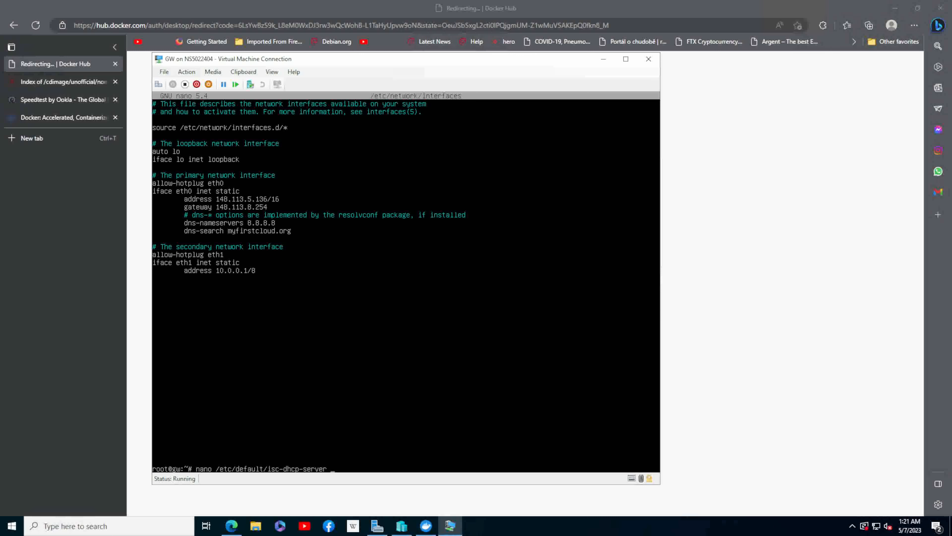
key("Down")
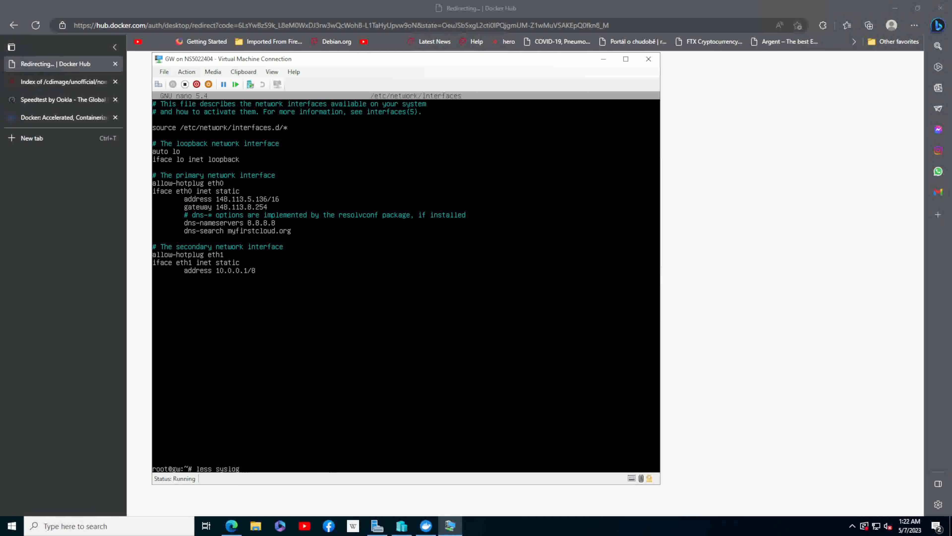
key("Down")
key("Down")
key("Down")
key("Down")
key("Down")
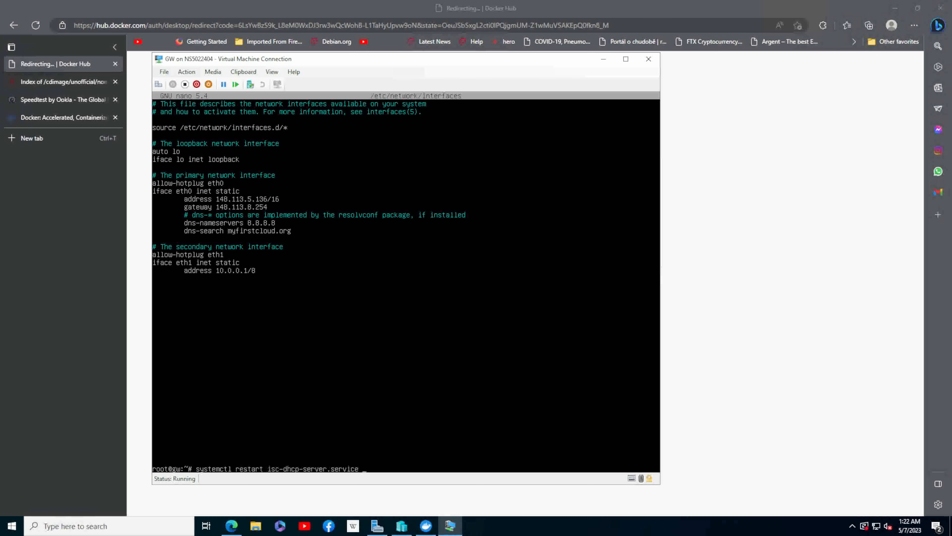
key("Down")
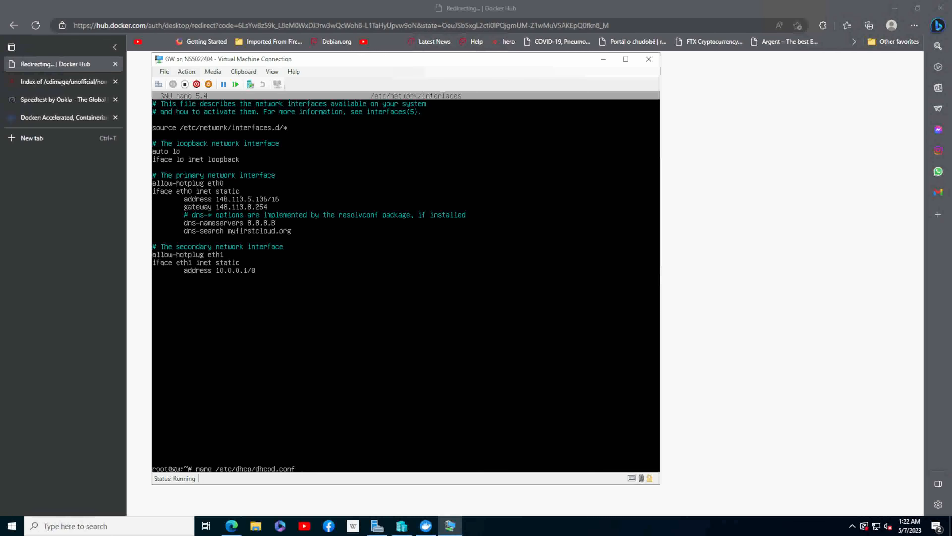
key("Down")
key("Down")
- Minimize the remote browser and arrange the windows so GW's console is on the adjacent monitor beside router3's console
left_click(799, 328)
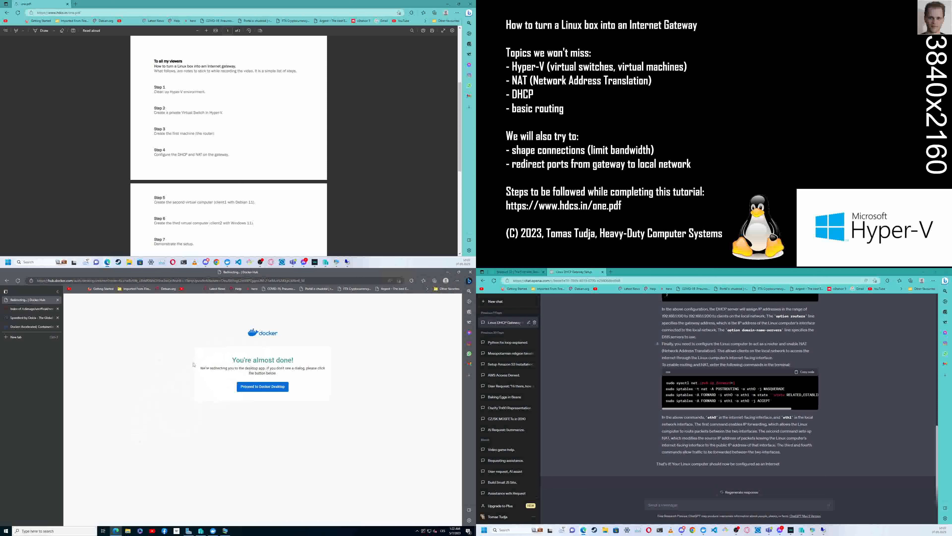
left_click(448, 273)
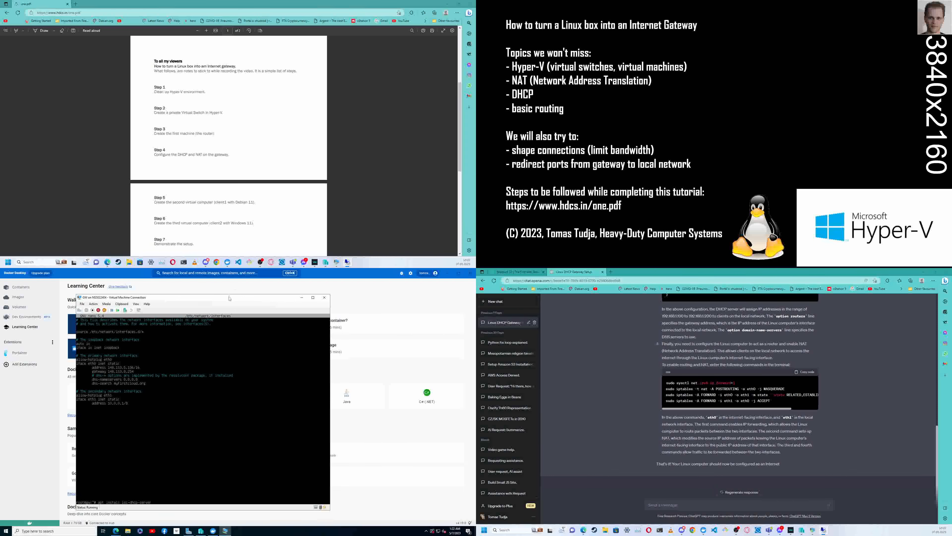
left_click_drag(263, 304, 374, 307)
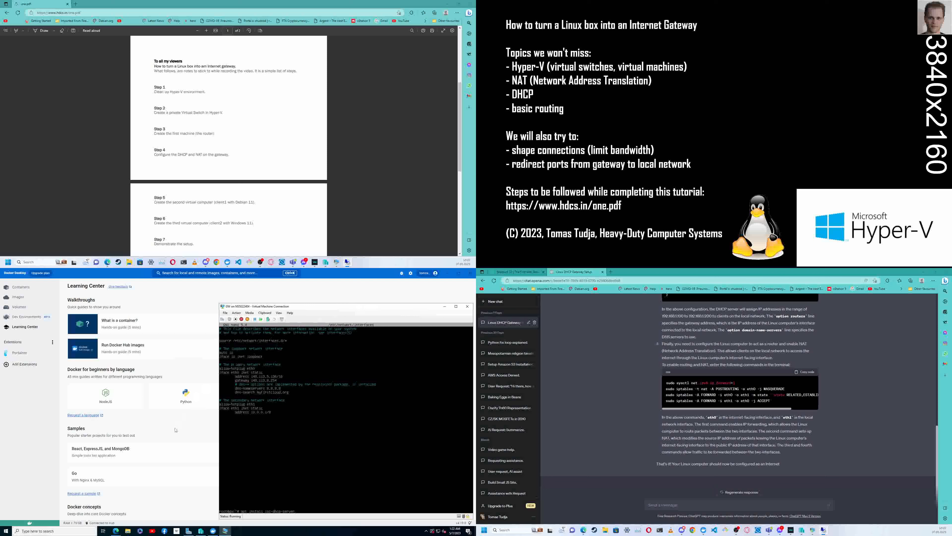
left_click(226, 530)
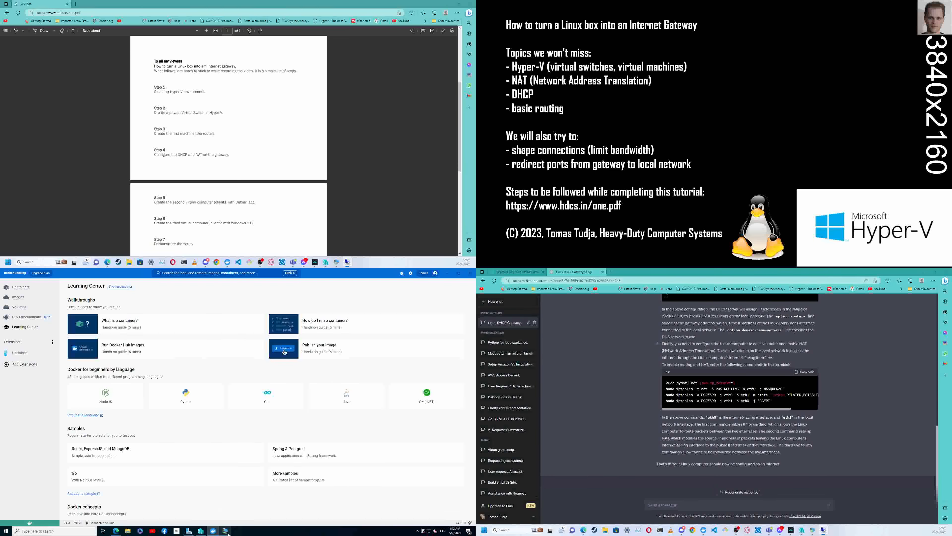
left_click(225, 531)
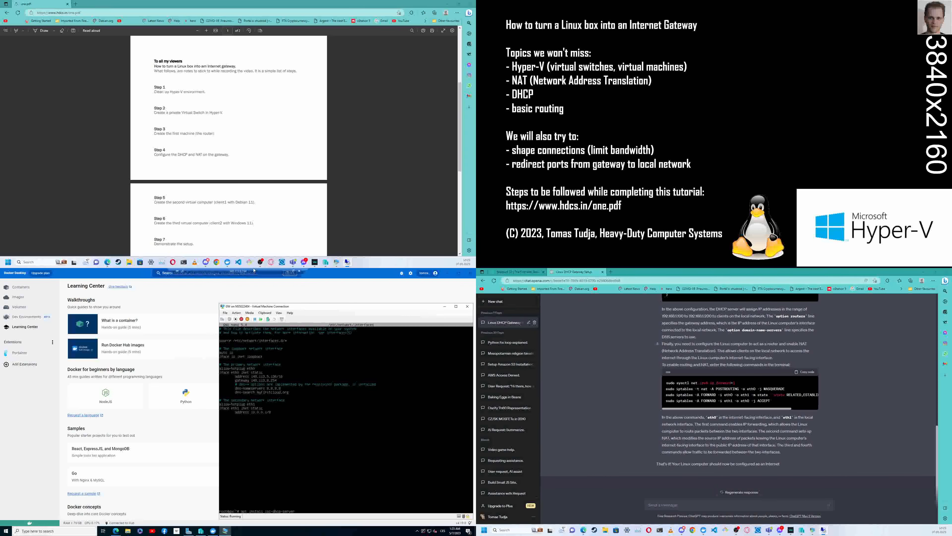
left_click(297, 270)
left_click_drag(323, 309, 721, 269)
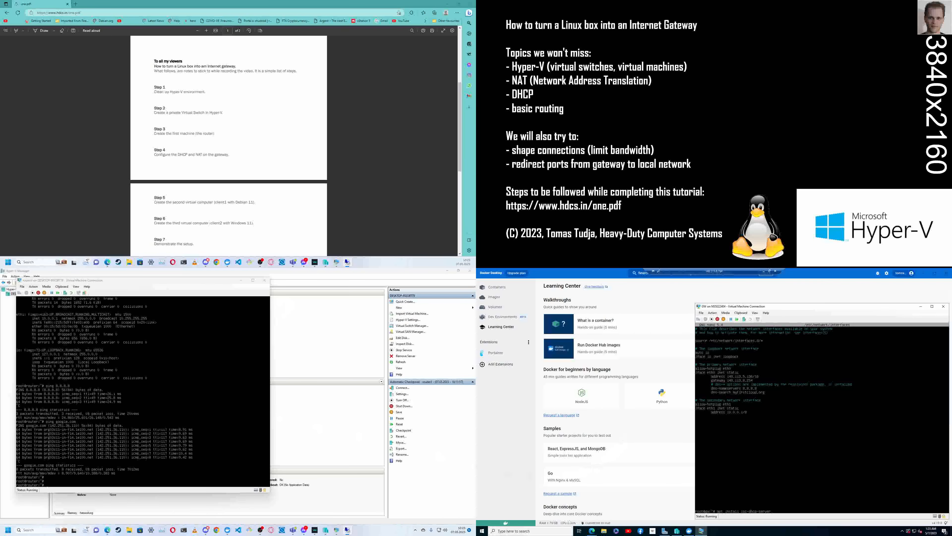
- Install the isc-dhcp-server package on router3 with apt install and accept the additional packages
left_click(210, 397)
key("Return")
key("Return")
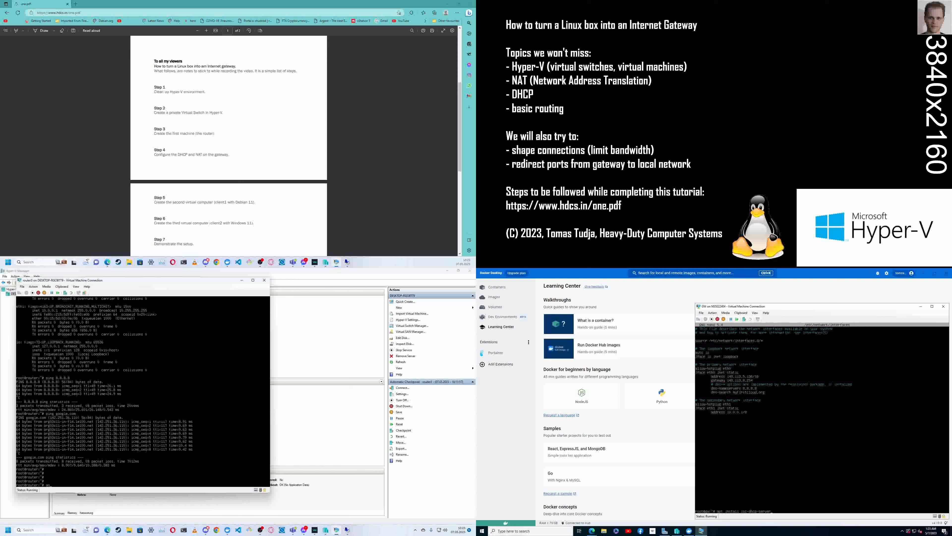
type("apt install isc-dhcp-server")
key("Return")
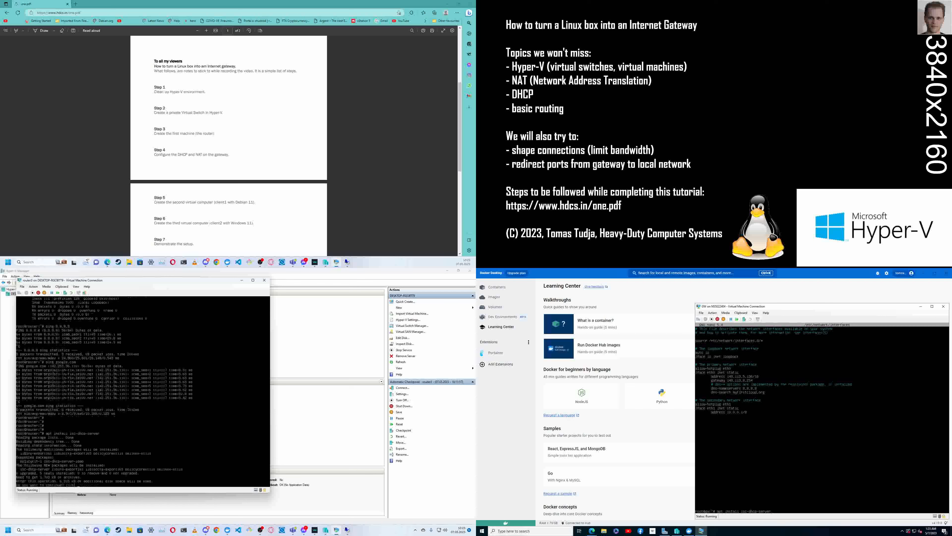
type("y")
key("Return")
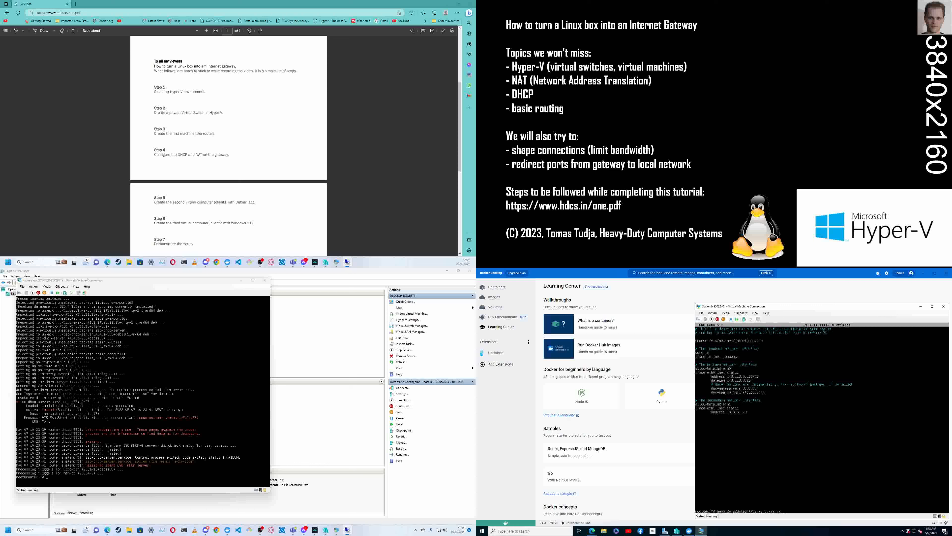
- Recall the DHCP defaults file path from GW's command history and open /etc/default/isc-dhcp-server in nano on router3
key("Up")
key("Down")
left_click(211, 424)
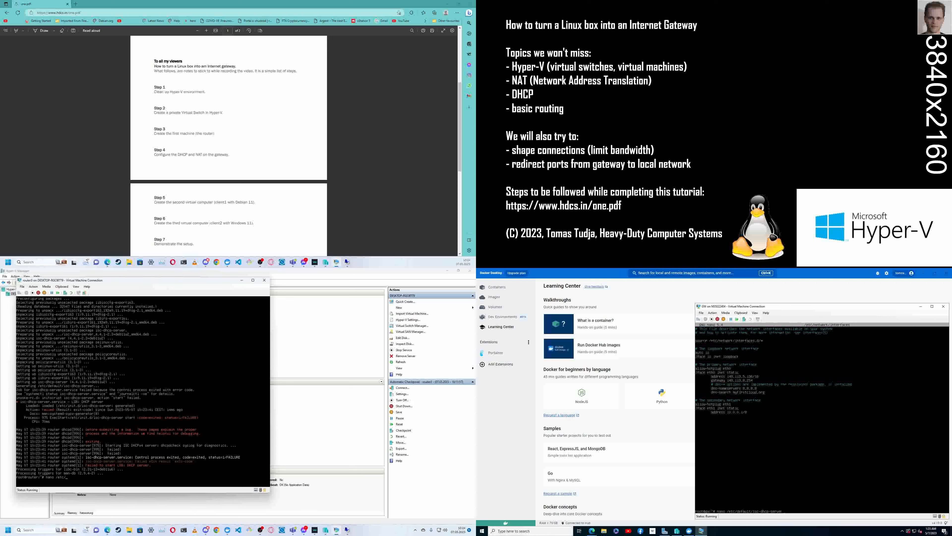
type("nano /etc/default/asc")
key("BackSpace")
key("BackSpace")
key("BackSpace")
key("Tab")
key("Return")
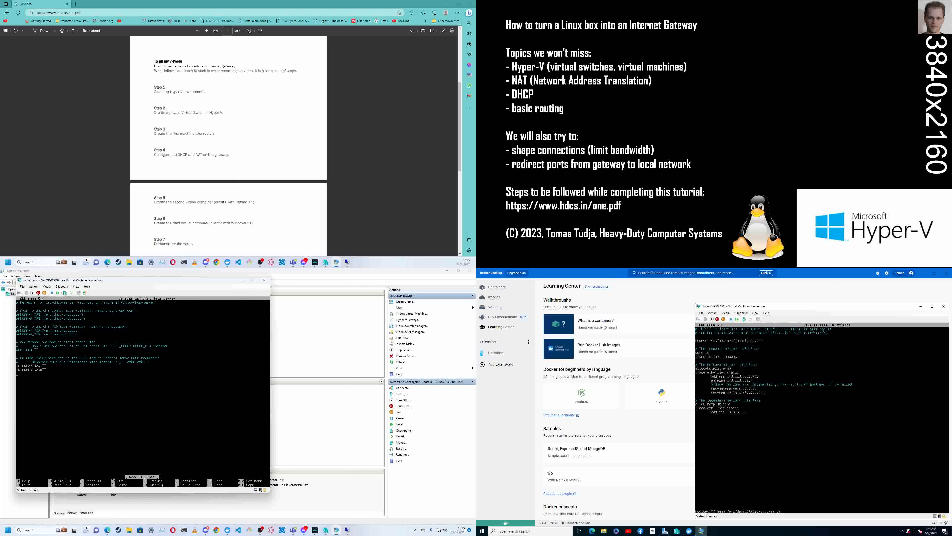
- Set INTERFACESv4 to eth1 in router3's /etc/default/isc-dhcp-server
key("Up")
key("Up")
left_click(849, 469)
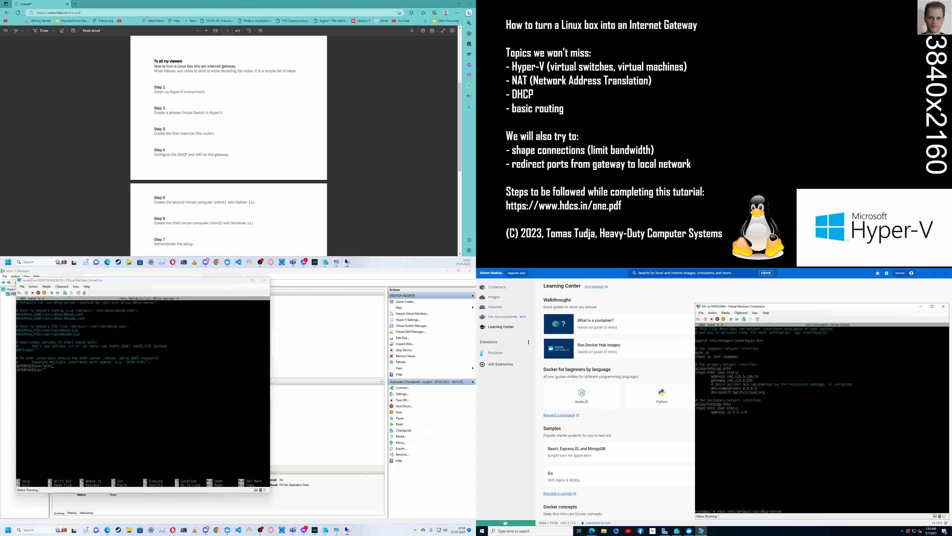
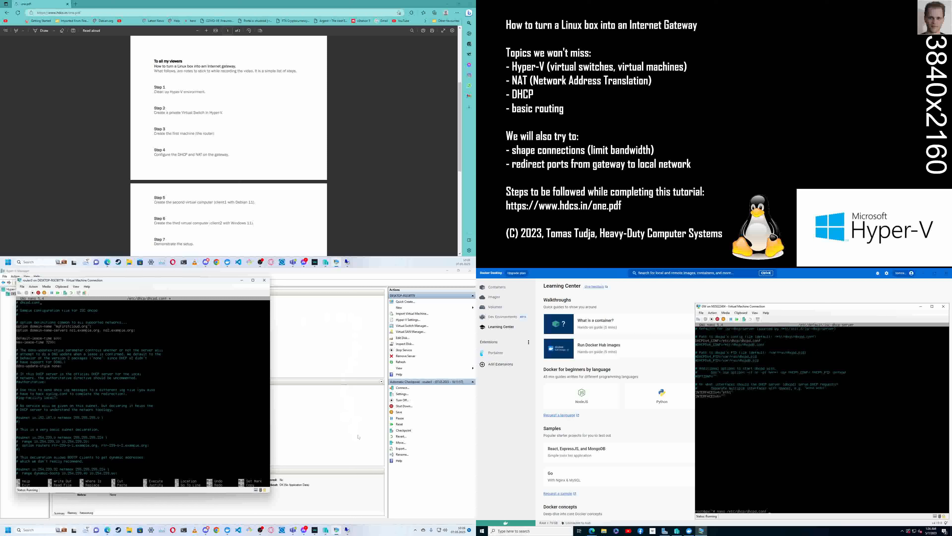
- Open GW's dhcpd.conf as a reference and set router3's domain-name-servers option to 8.8.8.8, 8.8.4.4
left_click(799, 450)
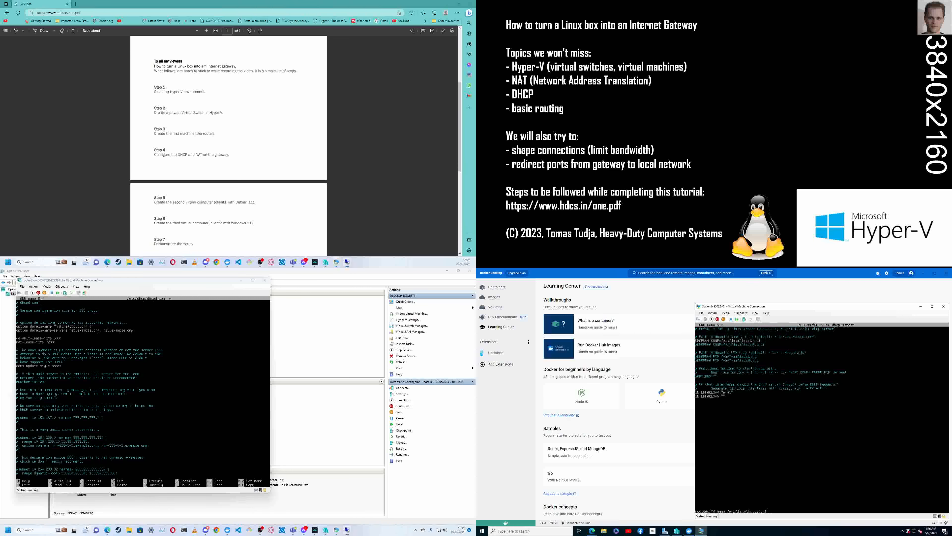
key("Return")
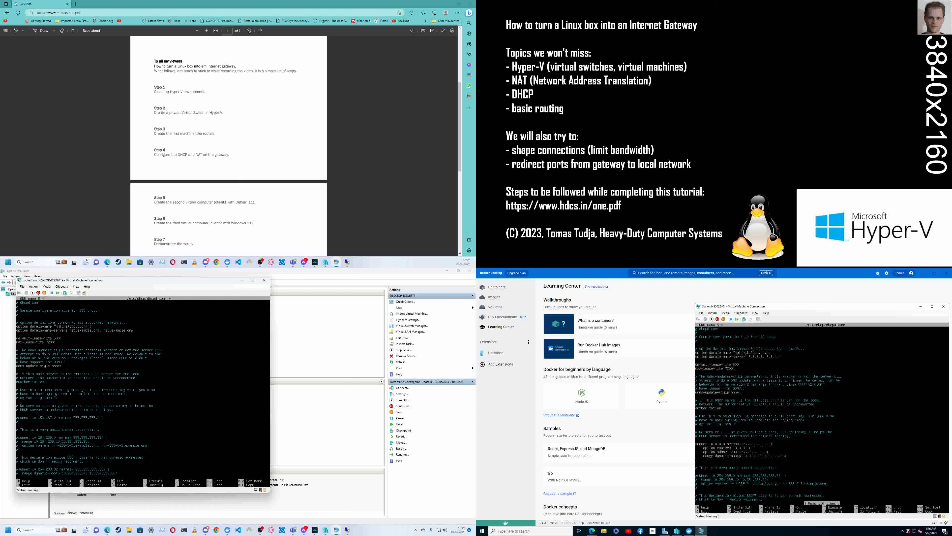
key("BackSpace")
key("BackSpace")
key("BackSpace")
key("BackSpace")
key("BackSpace")
key("BackSpace")
key("BackSpace")
key("BackSpace")
key("BackSpace")
key("BackSpace")
key("BackSpace")
key("BackSpace")
key("BackSpace")
key("BackSpace")
type("8.8.8.8")
key("BackSpace")
key("BackSpace")
key("BackSpace")
key("BackSpace")
key("BackSpace")
key("BackSpace")
key("BackSpace")
key("BackSpace")
key("BackSpace")
key("BackSpace")
key("BackSpace")
- Uncomment the authoritative directive and declare subnet 10.0.0.0 with netmask 255.0.0.0 in router3's dhcpd.conf
key("Delete")
key("BackSpace")
key("BackSpace")
key("BackSpace")
type("0")
key("BackSpace")
key("BackSpace")
key("BackSpace")
key("BackSpace")
key("Delete")
type("#")
key("Delete")
- Add option routers 10.0.0.1, option subnet-mask 255.0.0.0 and range dynamic-bootp 10.0.0.100 10.0.0.200 to router3's subnet block
key("Return")
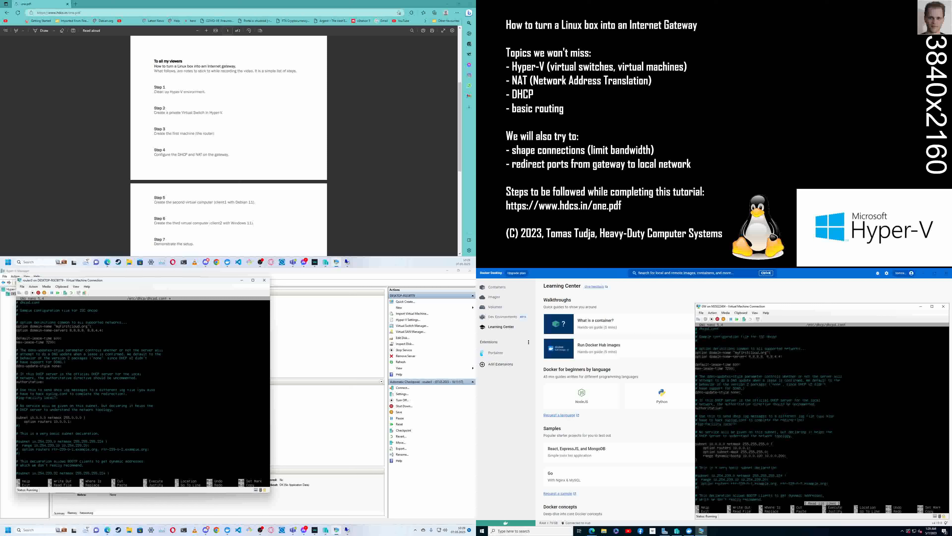
key("Return")
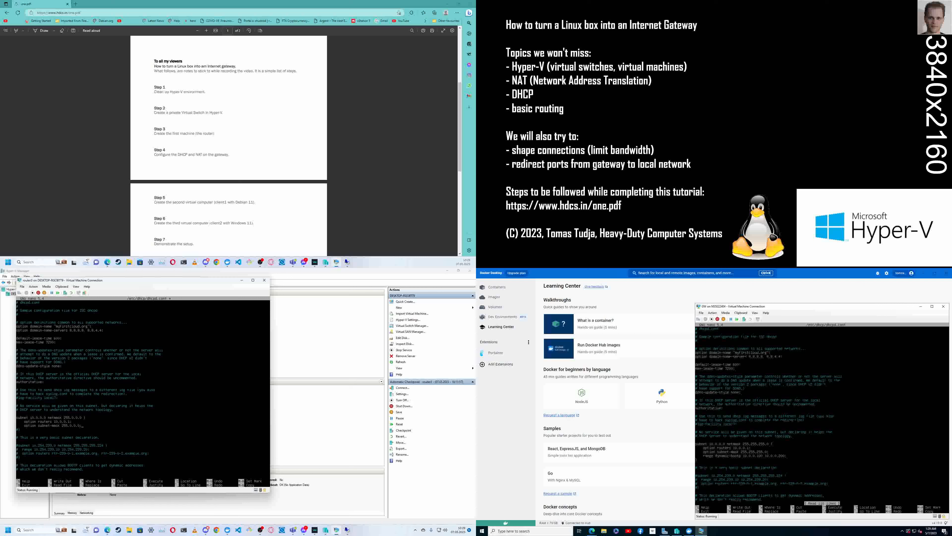
key("Return")
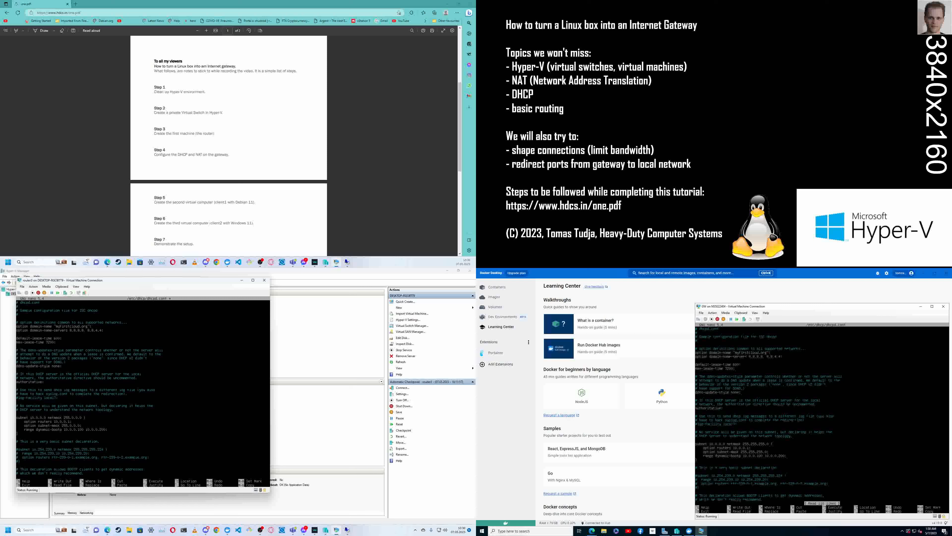
- Examine the rest of GW's dhcpd.conf for other active settings and close the file
left_click(774, 454)
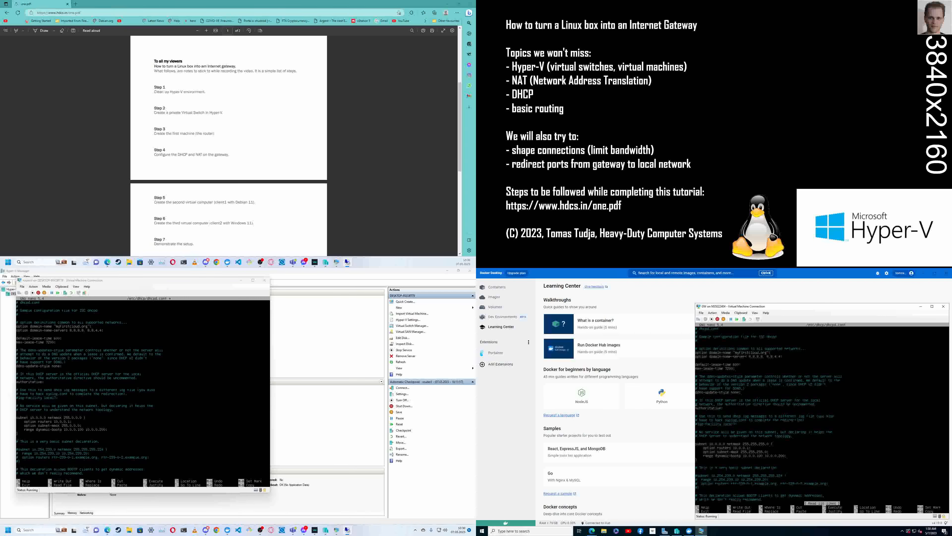
key("Down")
key("Down")
key("Down")
key("Down")
key("Down")
key("Down")
key("Down")
key("Down")
key("Down")
key("Down")
key("Down")
key("Down")
key("Down")
key("Down")
key("Down")
key("Down")
key("Down")
key("Down")
key("Down")
key("Down")
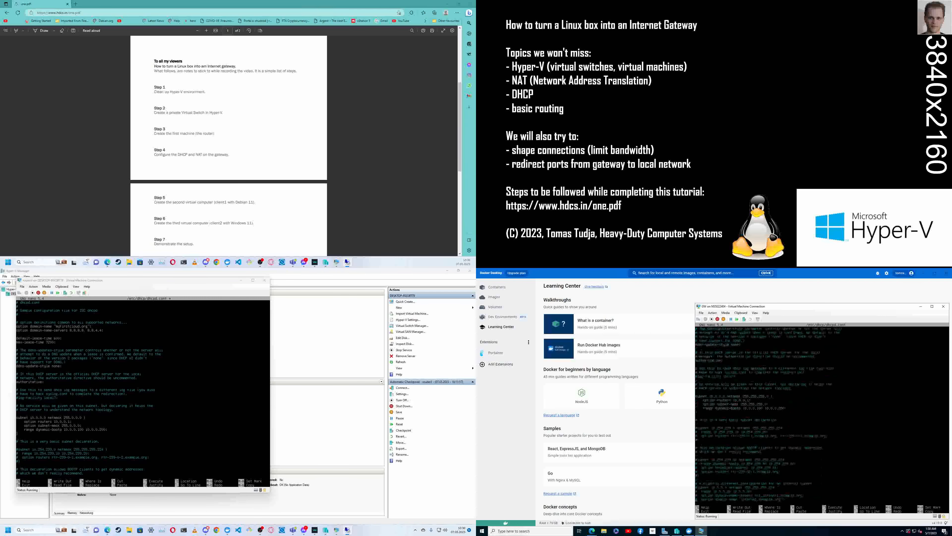
key("Down")
key("Down")
key("Down")
key("Down")
key("Down")
key("Down")
key("Down")
key("Down")
key("Down")
key("Down")
key("Down")
key("Down")
key("Down")
key("Down")
key("Down")
key("Down")
key("Down")
key("Down")
key("Down")
key("Down")
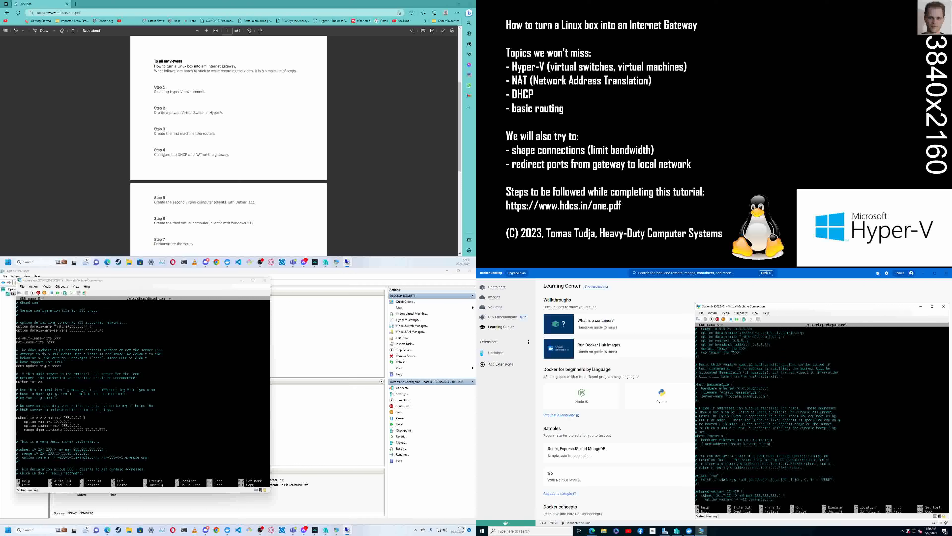
key("Down")
key("Down")
key("Down")
key("Down")
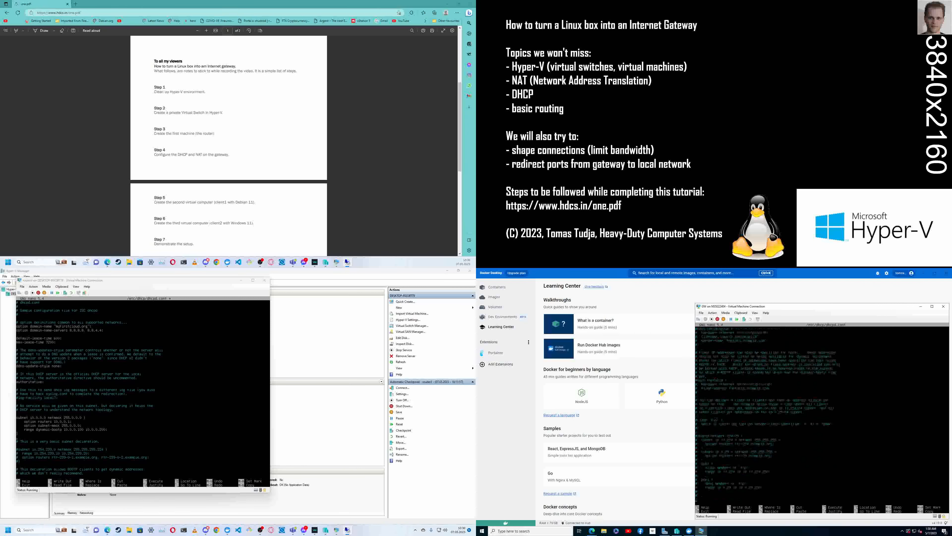
key("ctrl+x")
- Recall the systemctl command from GW's command history and restart isc-dhcp-server.service on GW
type("nano /etc/network/interfaces")
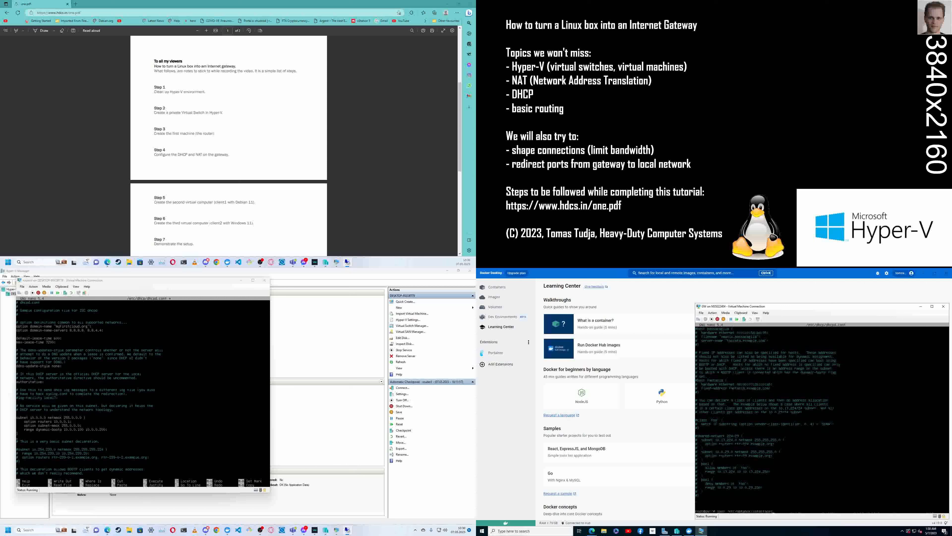
key("Up")
key("Up")
key("Up")
key("Up")
key("Up")
key("Up")
key("Up")
key("Up")
key("Return")
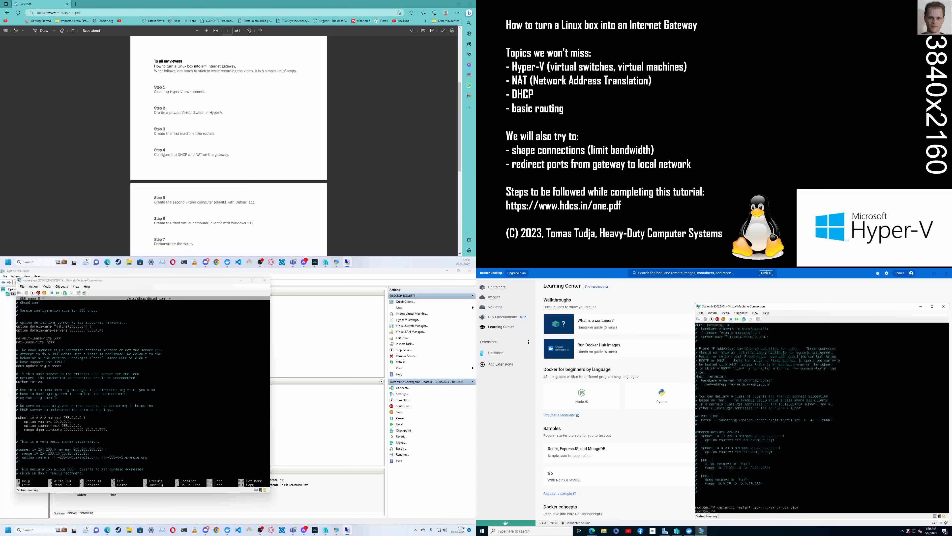
- Check the status of isc-dhcp-server.service on GW with systemctl
type("systemctl status")
type("isc-dhcp-server.service")
key("Return")
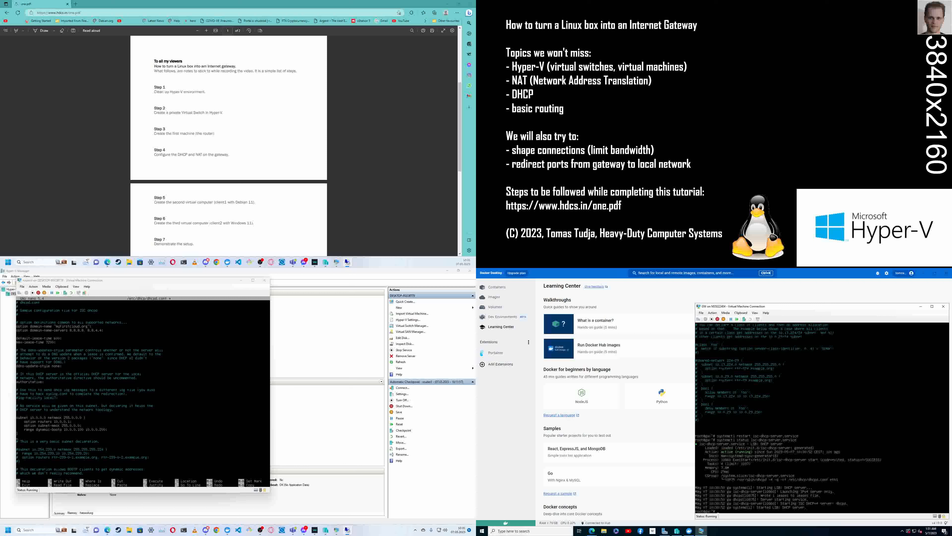
key("Up")
key("Up")
key("Up")
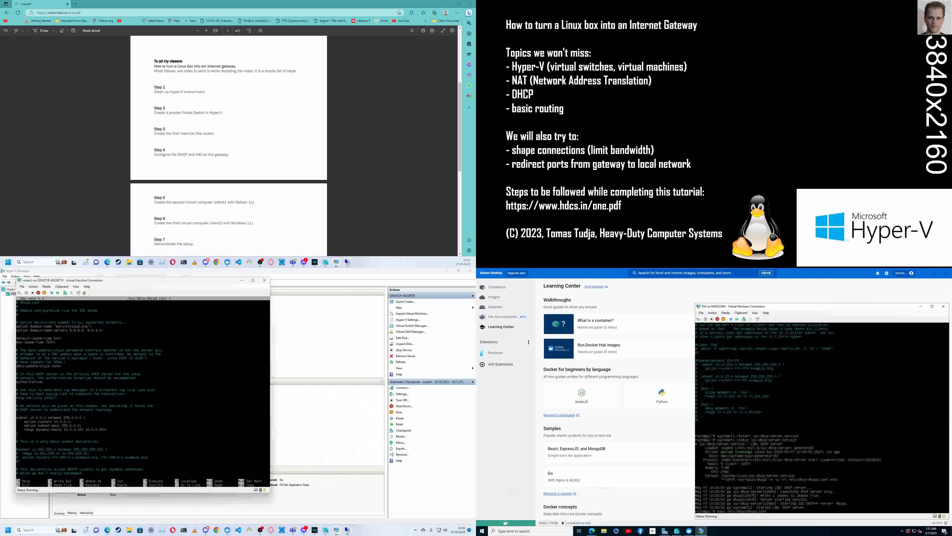
- Save router3's dhcpd.conf, exit nano and restart isc-dhcp-server.service on router3
key("ctrl+x")
key("y")
key("Return")
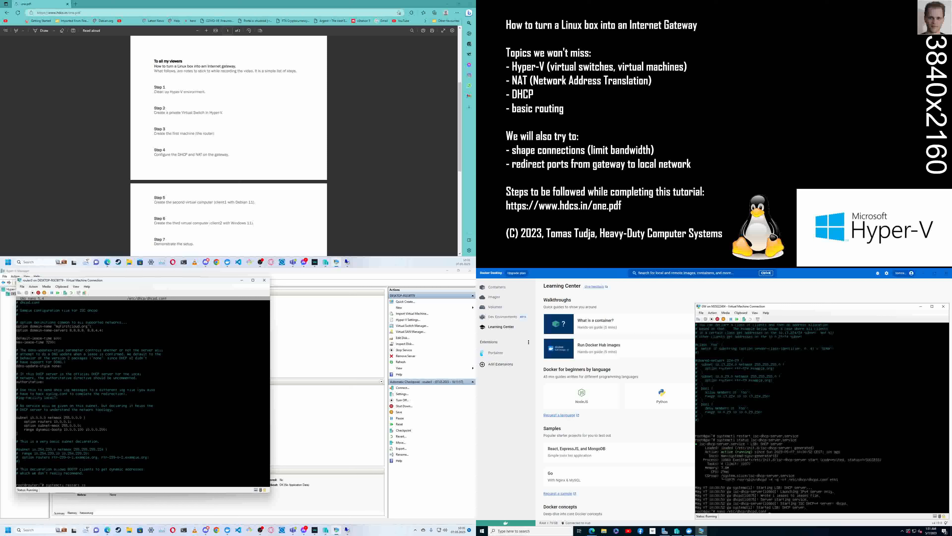
key("Tab")
key("Return")
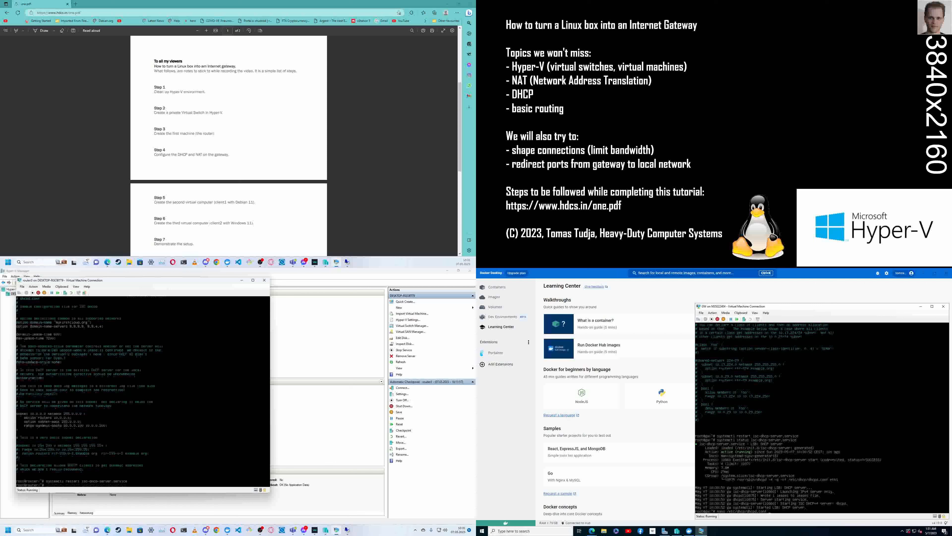
- Check the status of isc-dhcp-server.service on router3 with systemctl
key("Up")
key("Left")
key("Left")
key("Left")
key("Left")
key("Left")
key("Left")
key("Left")
key("Left")
key("Left")
key("Left")
key("Left")
key("Left")
key("Left")
key("Left")
key("Left")
key("Left")
key("Left")
key("Left")
key("Left")
key("Left")
key("BackSpace")
key("BackSpace")
key("BackSpace")
key("BackSpace")
key("BackSpace")
key("BackSpace")
key("BackSpace")
key("BackSpace")
type("status")
key("Return")
key("Return")
key("Return")
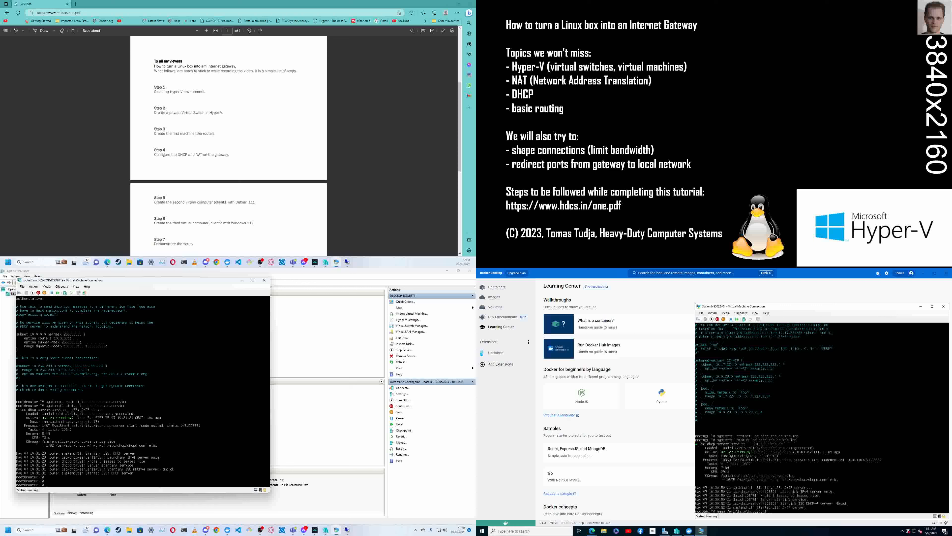
- Look through GW's command history for the sysctl command that enables IP forwarding
left_click(824, 421)
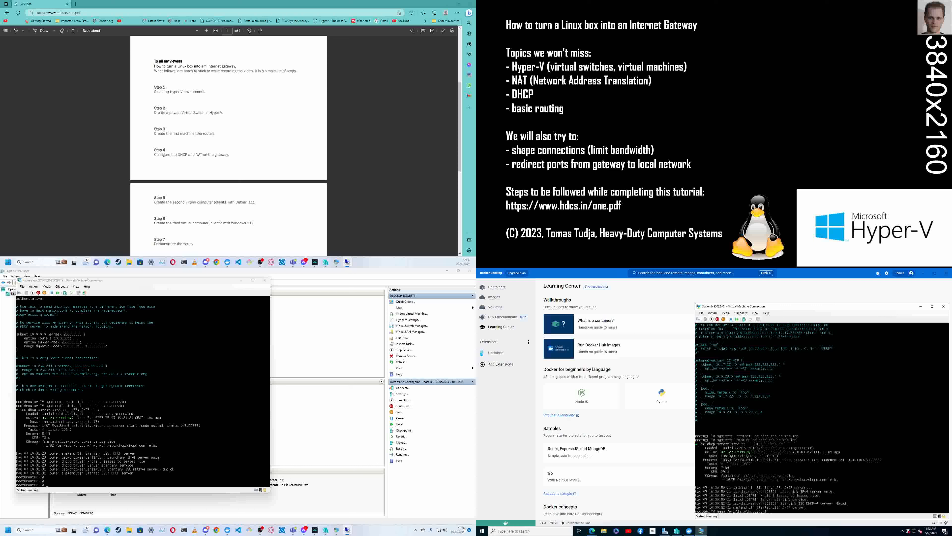
key("Up")
key("Up")
key("Up")
key("Up")
key("Up")
key("Up")
key("Up")
key("Up")
key("Up")
key("Up")
key("Up")
key("Up")
key("Up")
key("Up")
key("Up")
key("Up")
key("Up")
key("Up")
key("Down")
key("Up")
key("Up")
key("Up")
key("Up")
key("Up")
key("Up")
- Install the iptables package on router3 with apt install and accept the additional packages
left_click(142, 392)
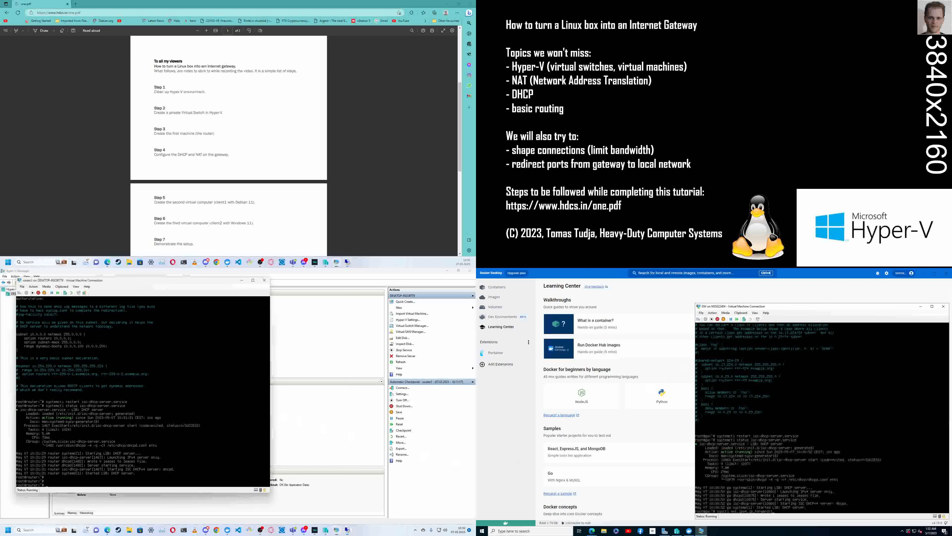
type("apt install ")
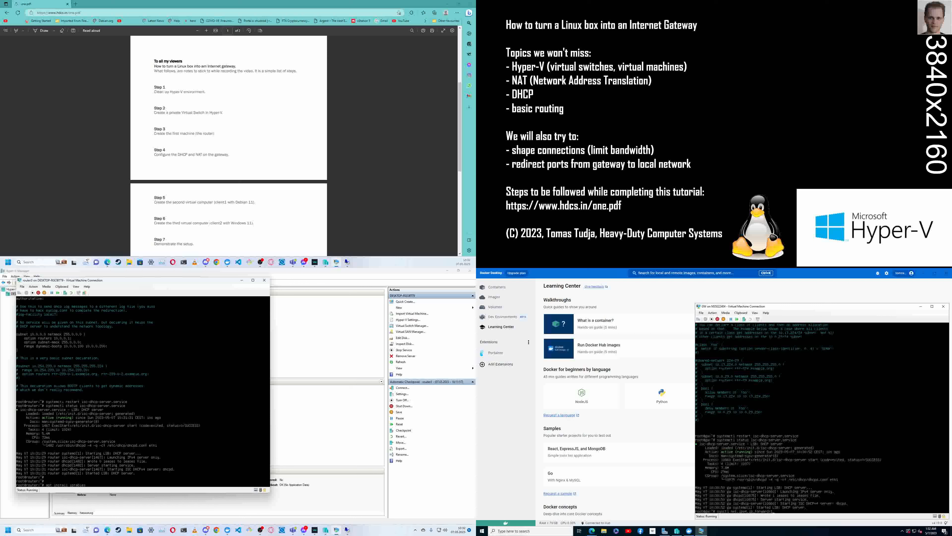
type("iptables")
key("Return")
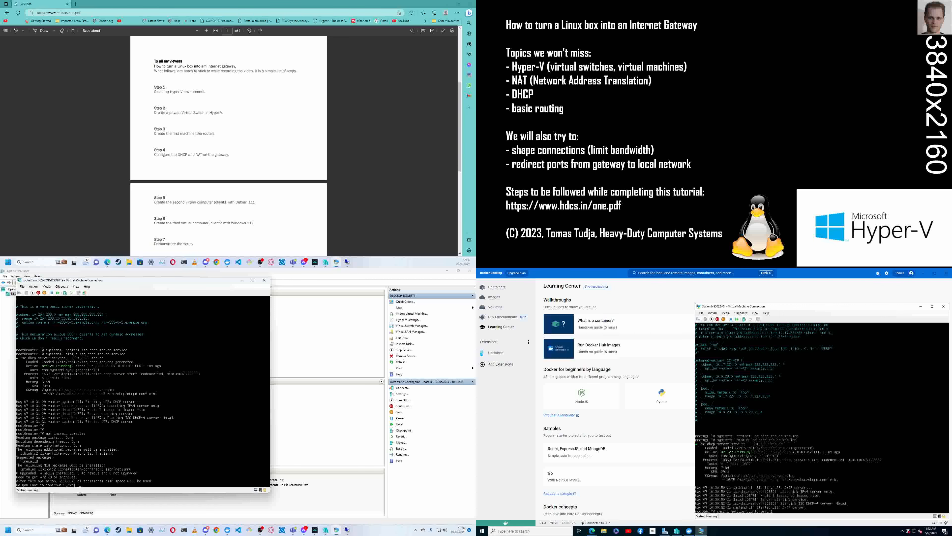
key("Return")
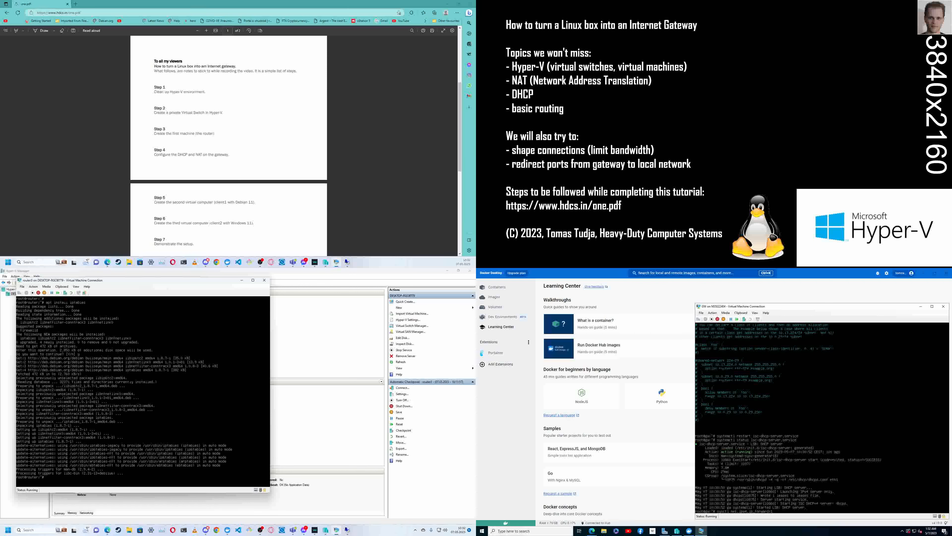
- Enable IPv4 forwarding on router3 with sysctl net.ipv4.ip_forward=1
left_click(798, 445)
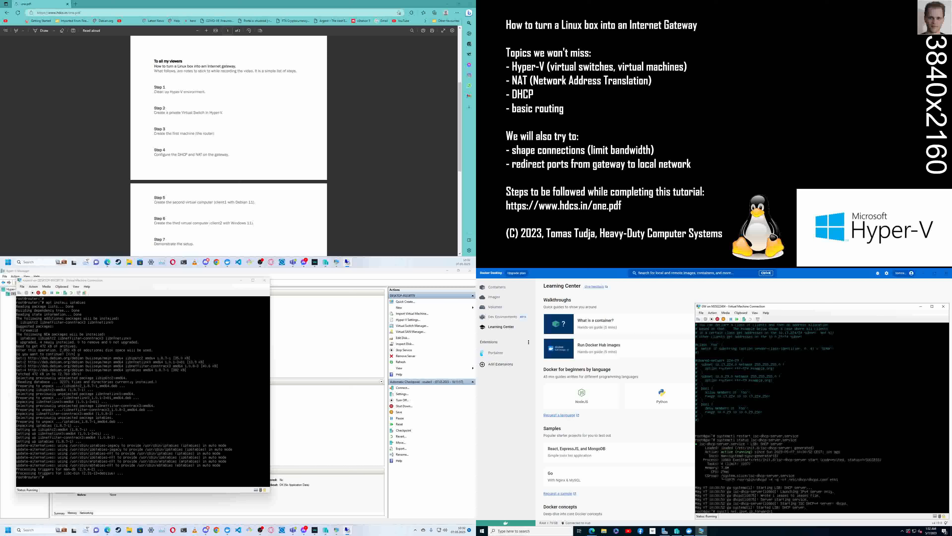
left_click(150, 397)
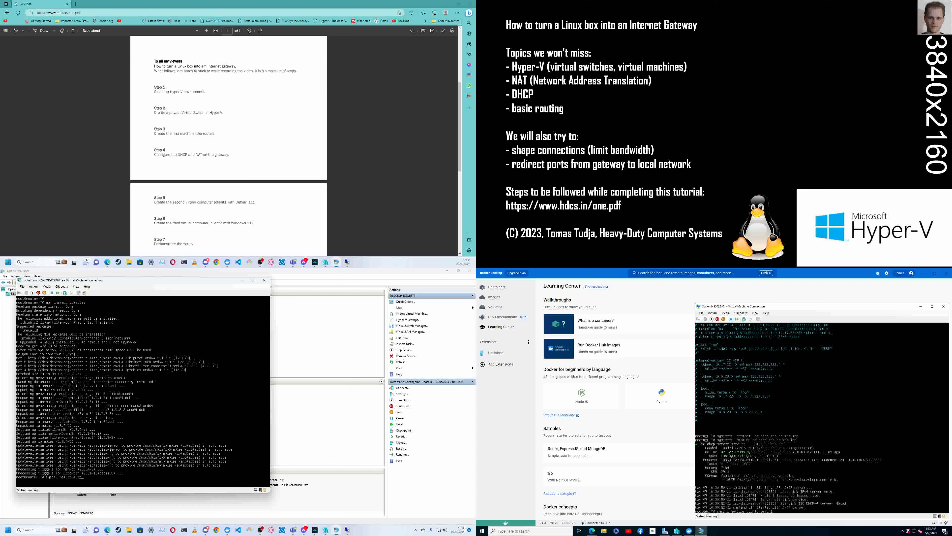
type("forward=1")
key("Return")
- Recall GW's masquerade rule and run iptables -t nat -A POSTROUTING -o eth0 -j MASQUERADE on router3
left_click(819, 406)
key("Up")
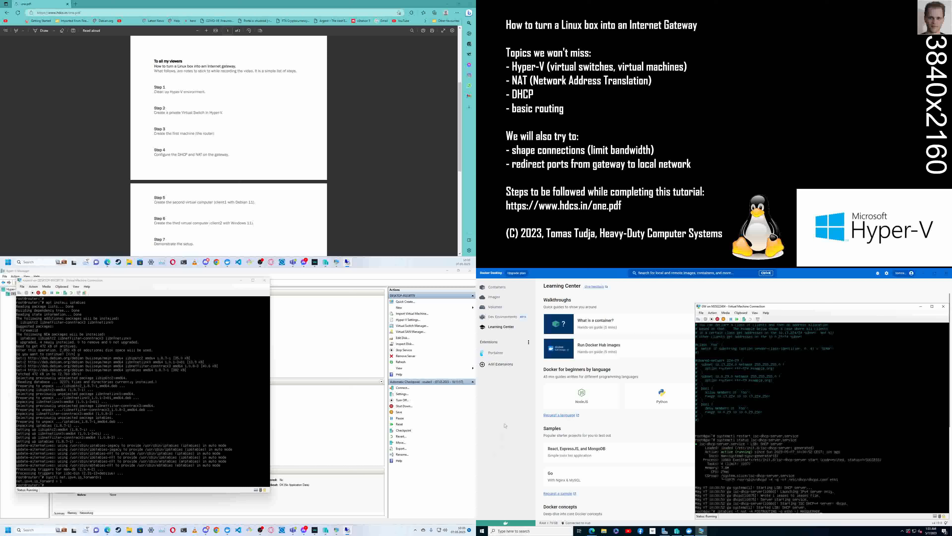
left_click(143, 394)
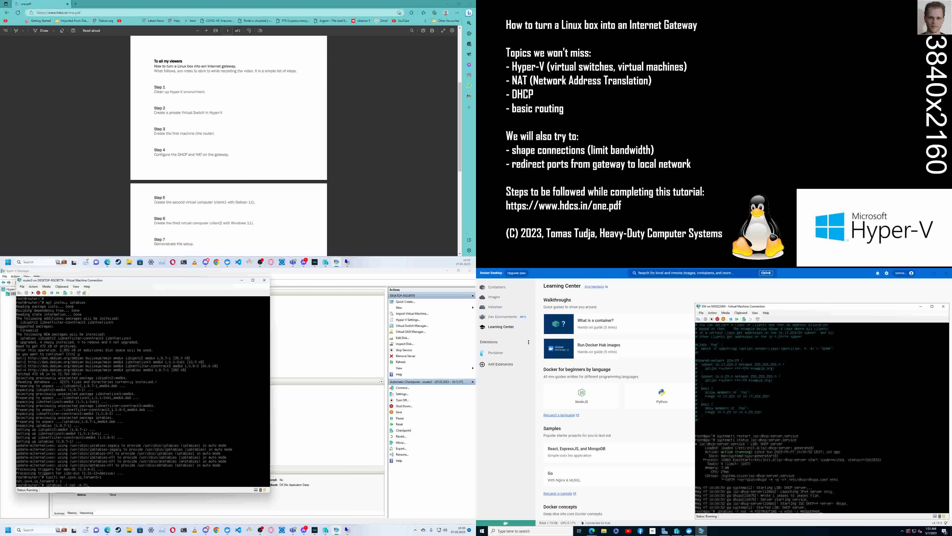
type("ROUTIONG")
type("-o eth0")
type("-j MASQUERADE")
key("Return")
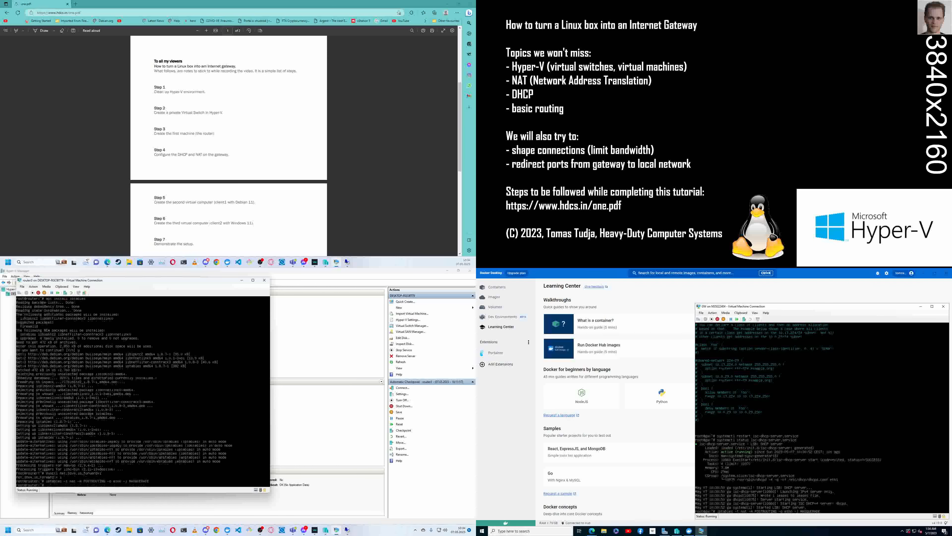
- Recall GW's next rule and run iptables -A FORWARD -i eth0 -o eth1 -m state --state RELATED,ESTABLISHED -j ACCEPT on router3
left_click(857, 435)
key("Up")
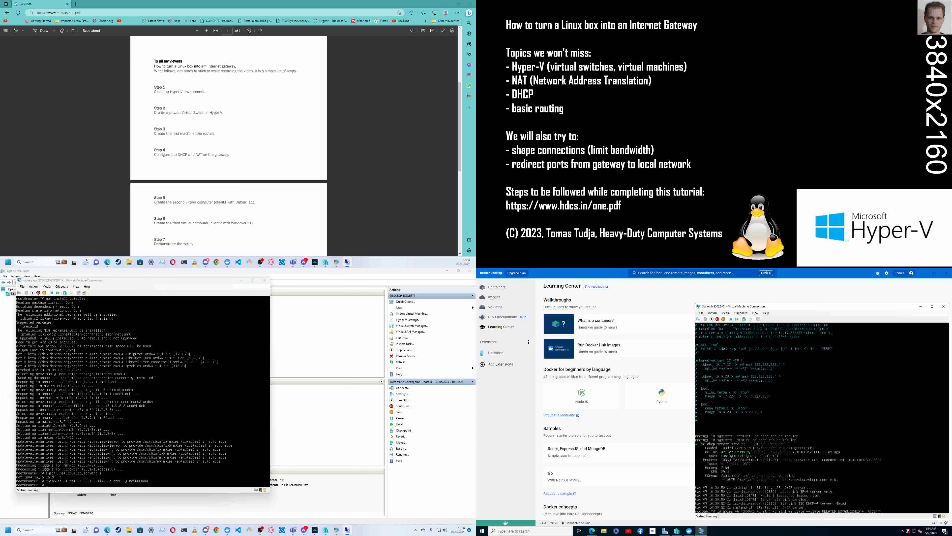
left_click(151, 409)
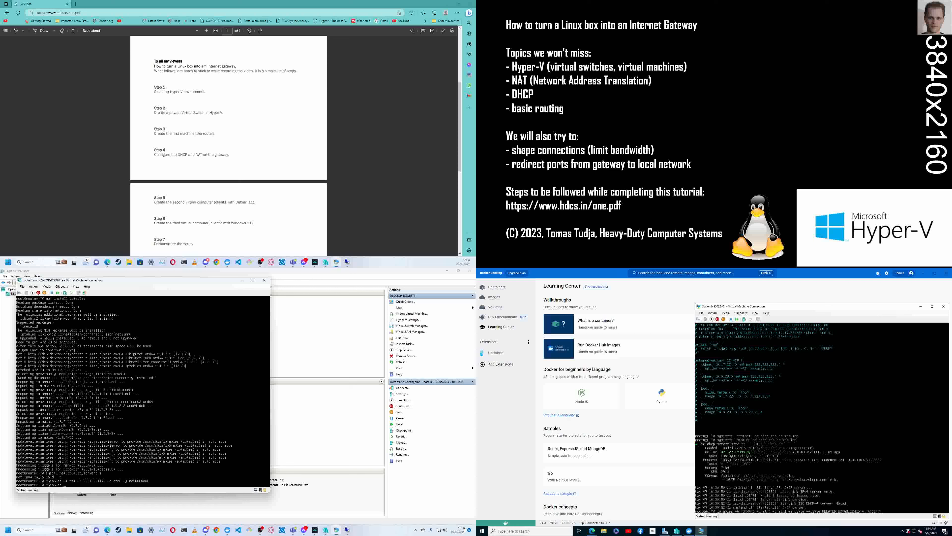
type("A")
type("eth0 -o e")
type("th1 -m state --state RELATED,")
type("ELATED,E")
type("STABLISHED -j ACCEPT")
key("Return")
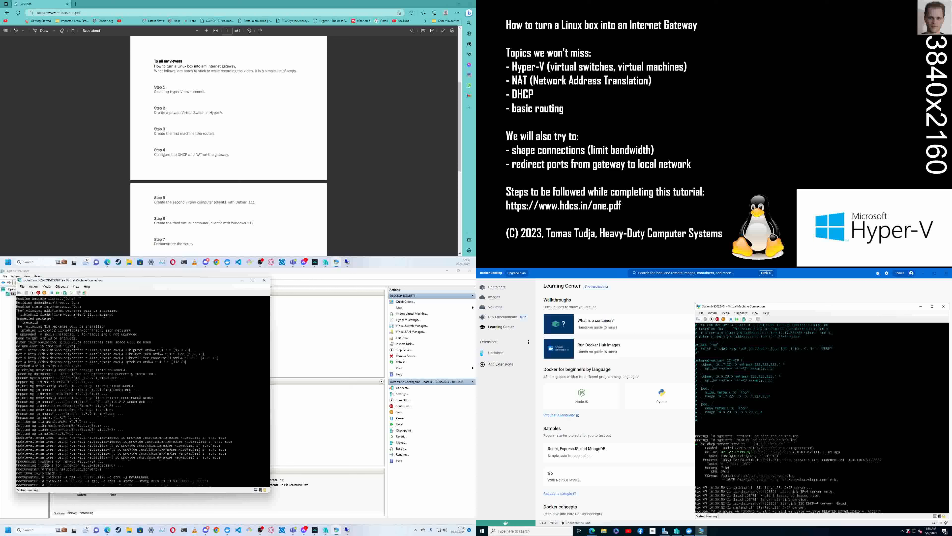
- Find the outbound FORWARD rule in GW's command history as a reference
left_click(829, 450)
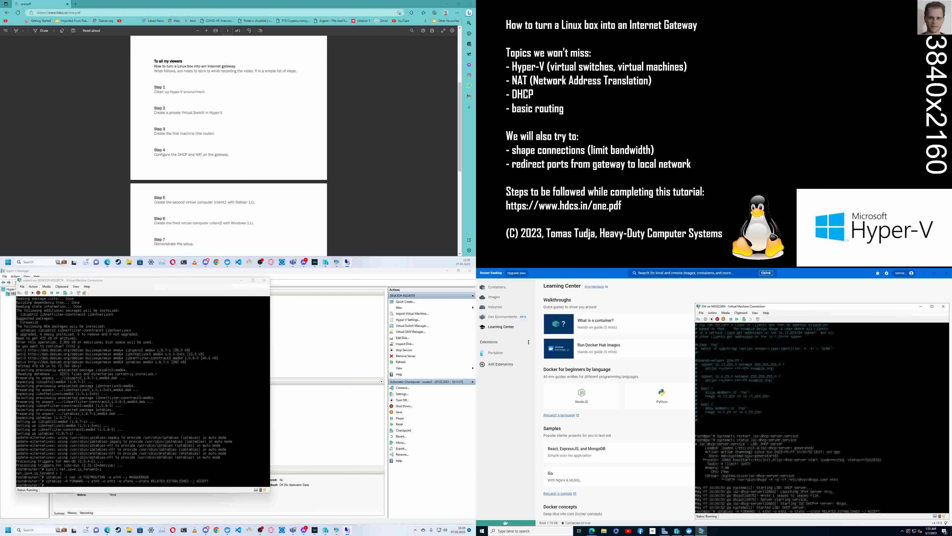
key("Up")
key("Down")
key("Up")
key("Down")
key("Up")
key("Up")
key("Down")
key("Down")
key("Up")
- Allow outbound traffic on router3 by running iptables -A FORWARD -i eth1 -o eth0 -j ACCEPT
left_click(210, 447)
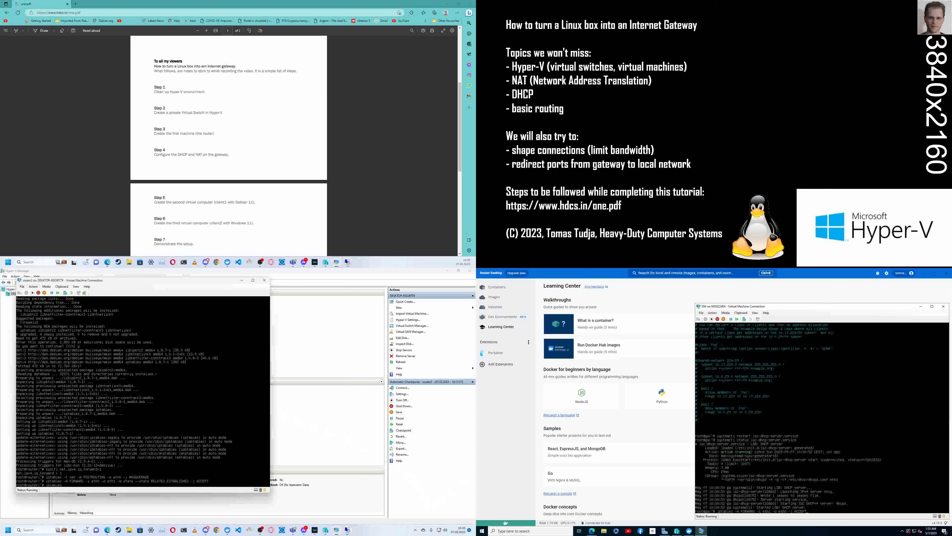
type("iptables")
key("Return")
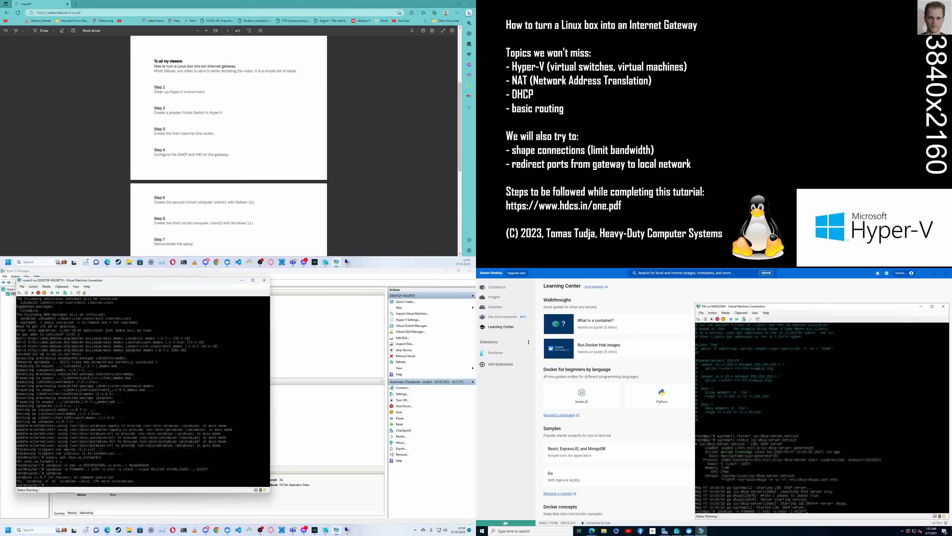
key("Up")
type("-j AC")
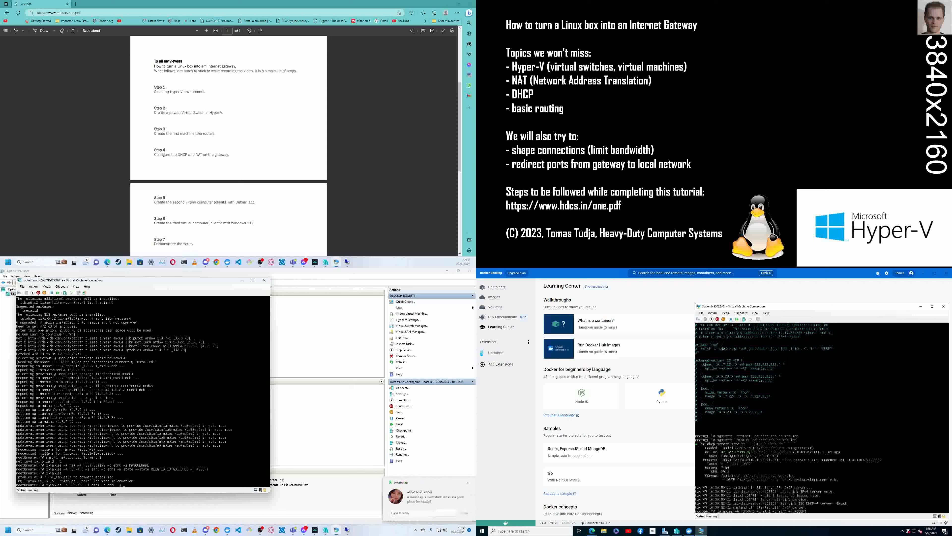
type("CEPT")
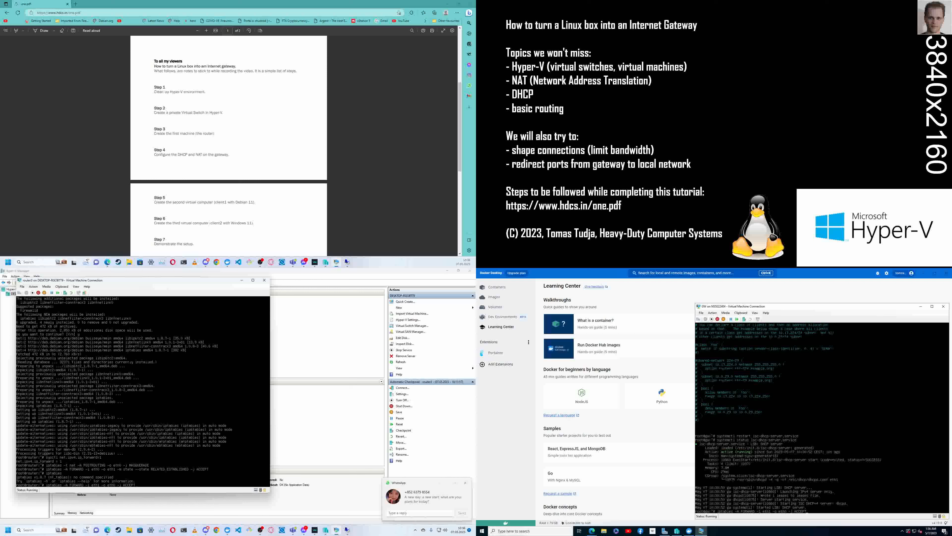
key("Return")
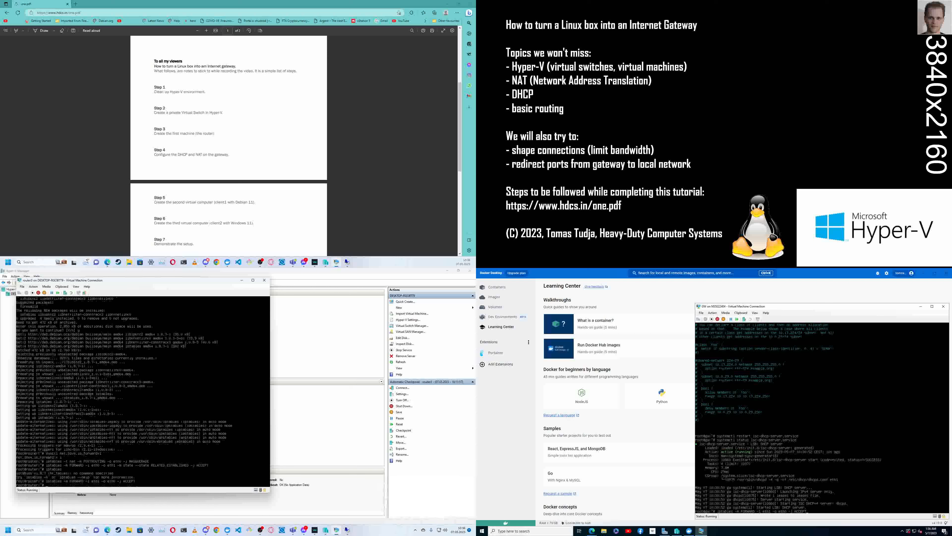
- Check GW's command history for any remaining gateway commands
left_click(828, 462)
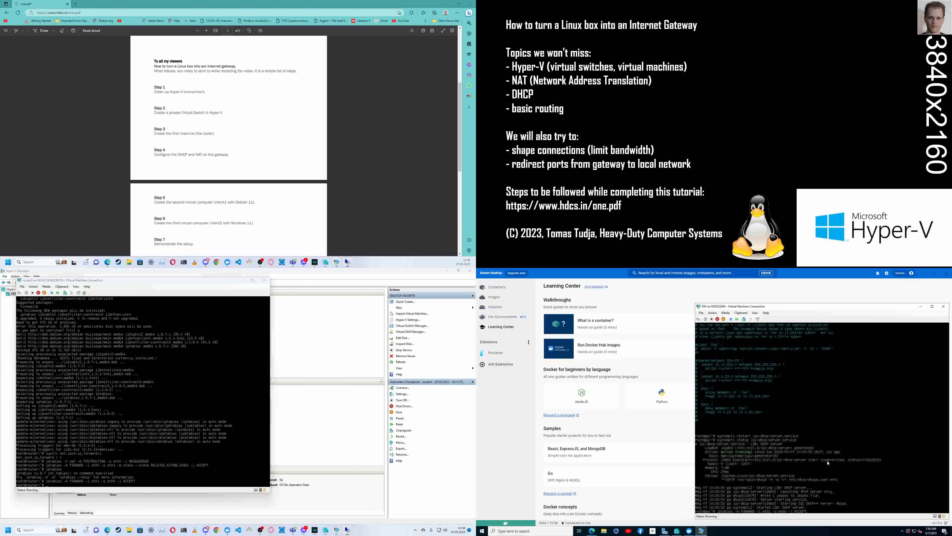
key("Up")
key("Up")
key("Up")
key("Up")
key("Down")
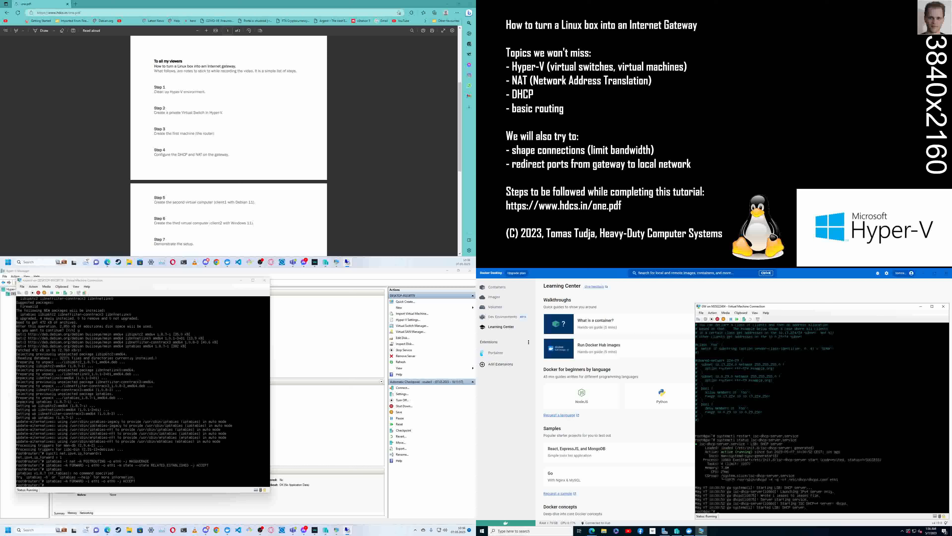
- Switch to the tutorial's step list in one.pdf and highlight the Step 5 heading
left_click(357, 435)
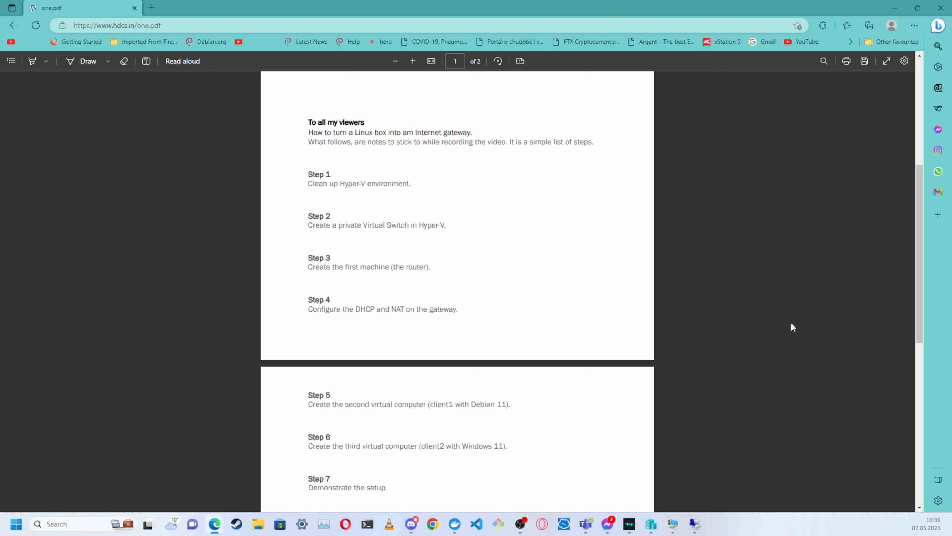
triple_click(314, 398)
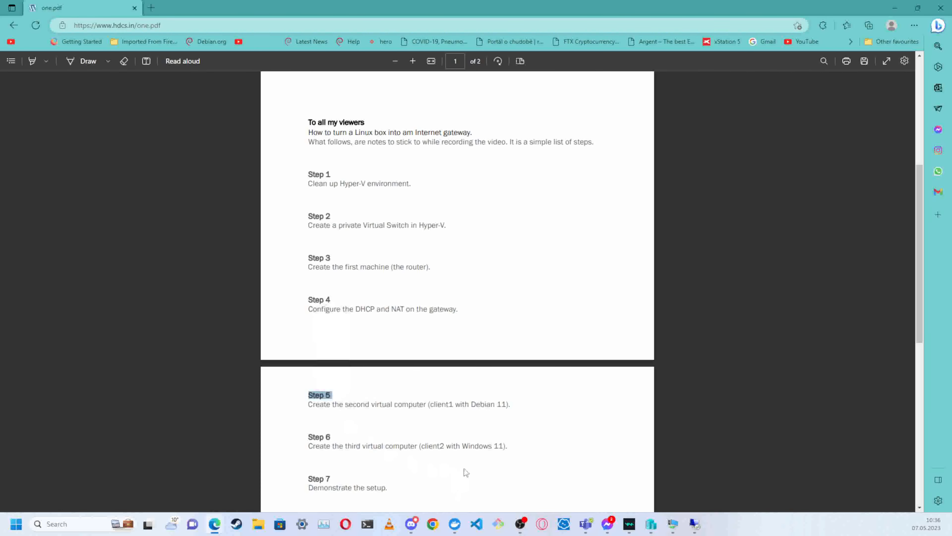
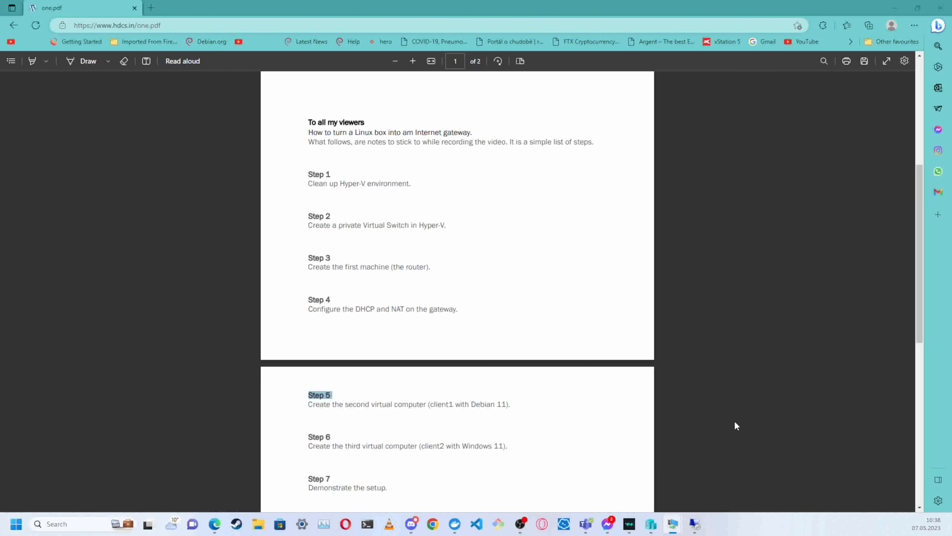
- Start the graphical Debian 11 install on the linux3 virtual machine and choose English as the installation language
left_click(692, 303)
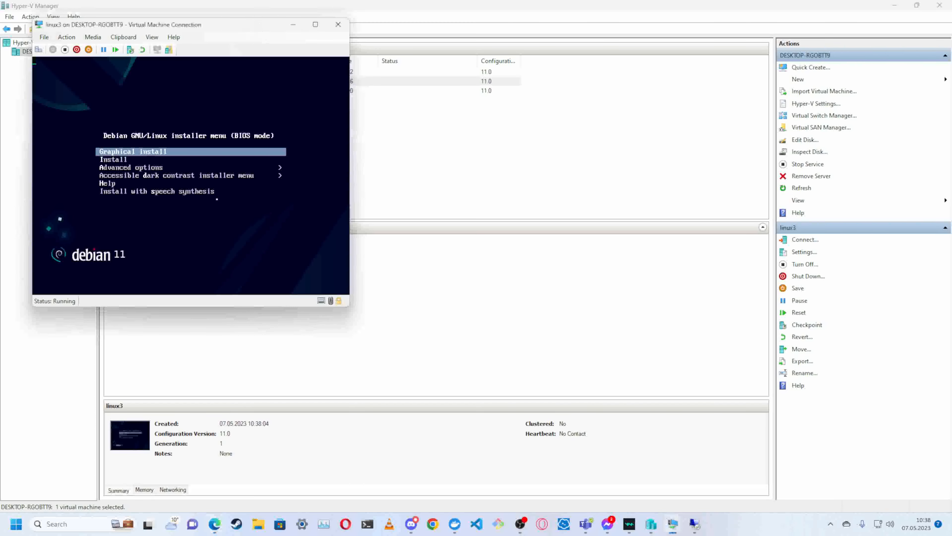
key("Return")
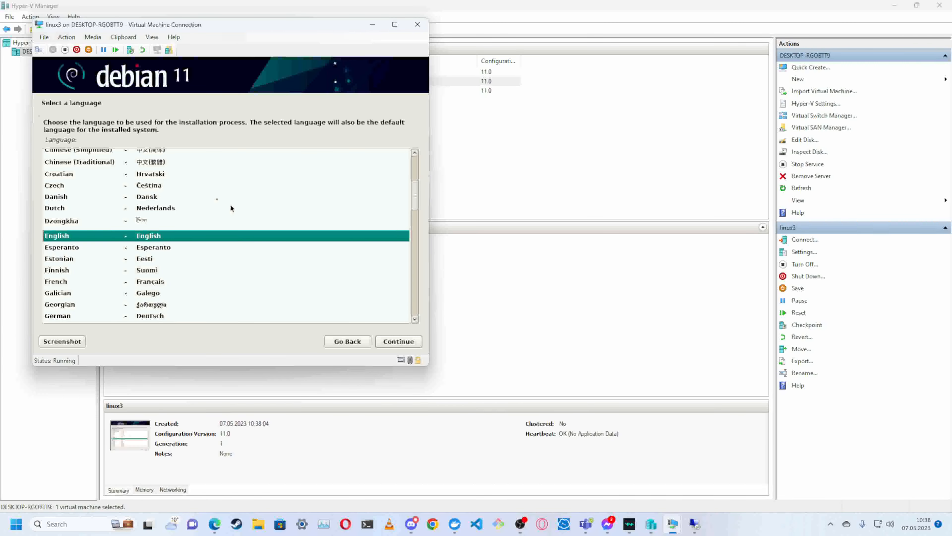
double_click(173, 238)
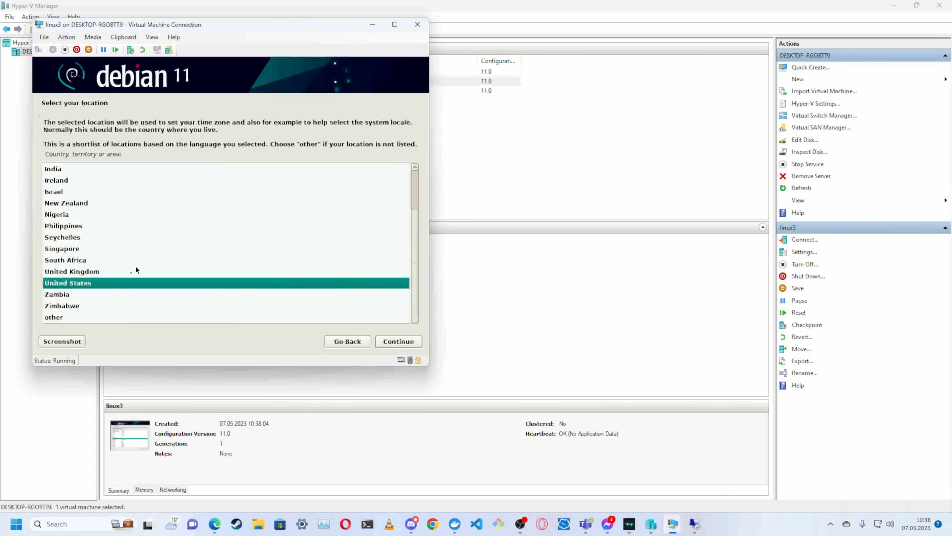
- Set the location to Czechia in Europe, with the United States en_US.UTF-8 locale and the American English keymap
double_click(66, 319)
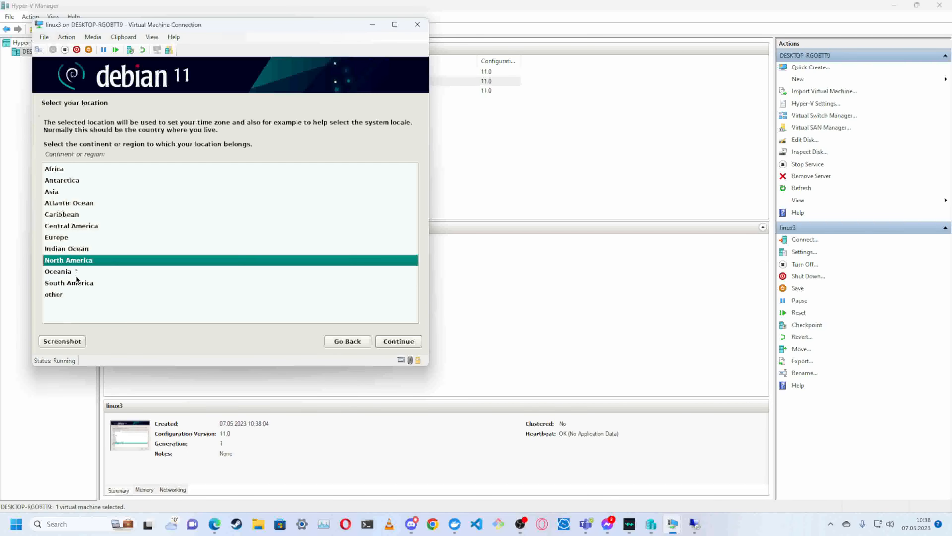
double_click(77, 240)
double_click(64, 305)
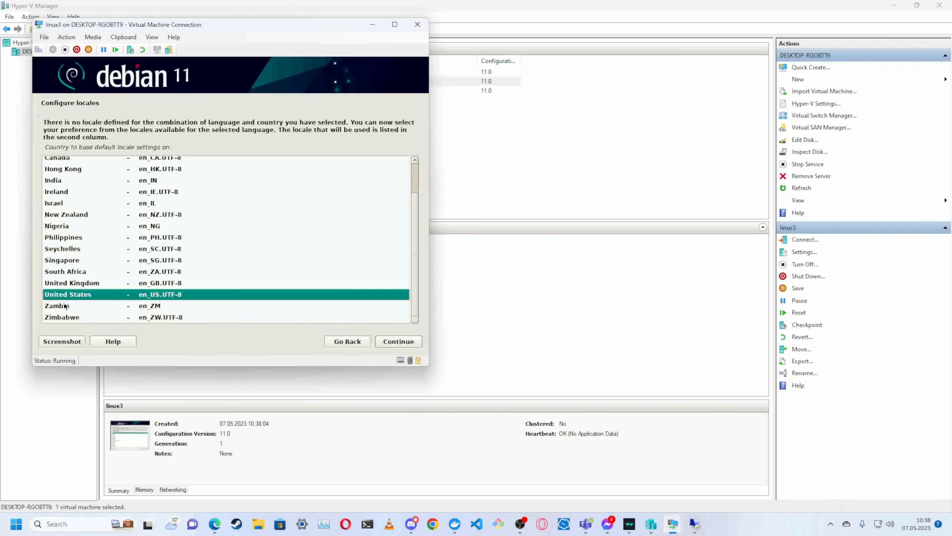
double_click(83, 296)
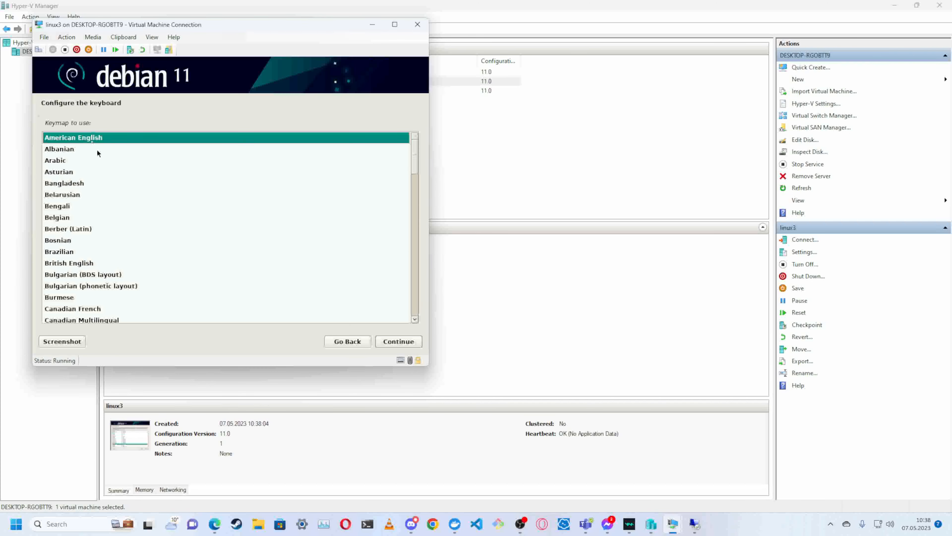
double_click(89, 139)
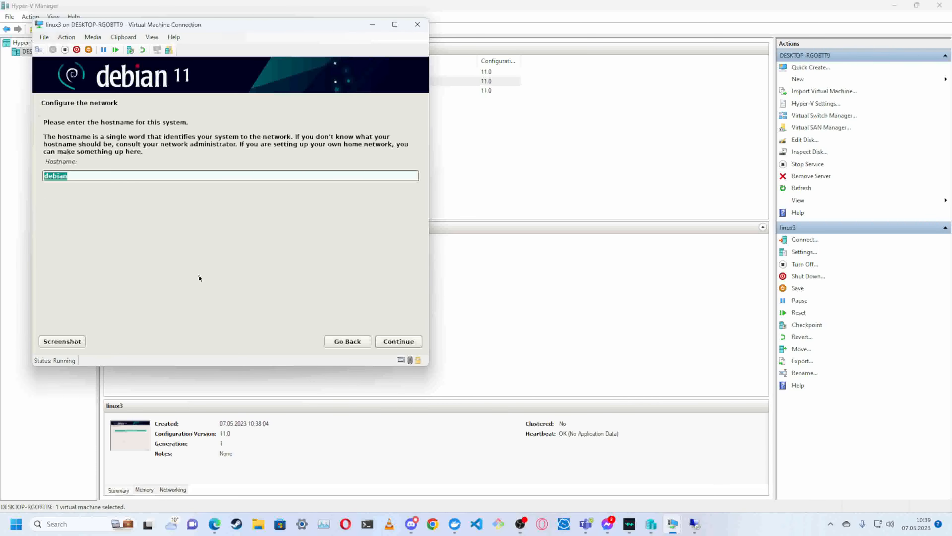
- Configure the network with the hostname linux and the domain name myfirstcloud.org
key("BackSpace")
type("linux3")
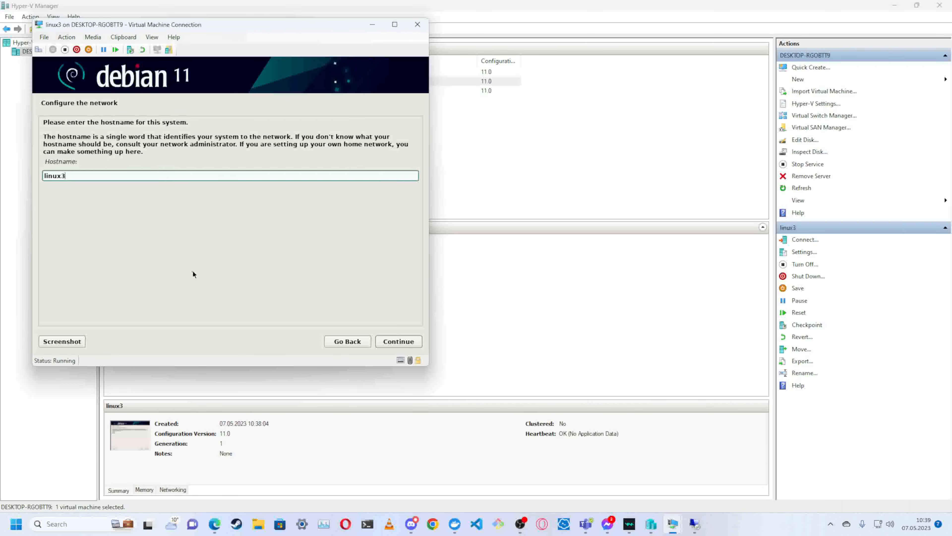
key("BackSpace")
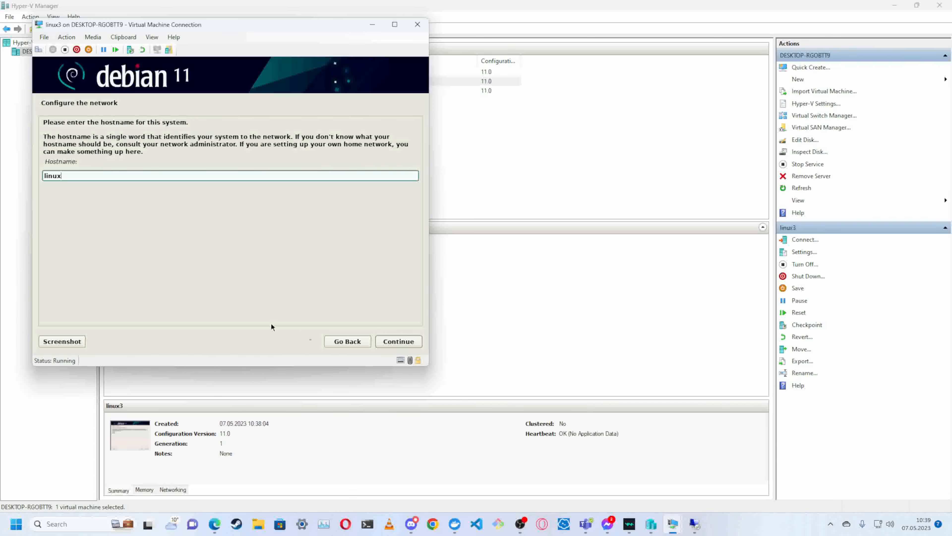
key("Return")
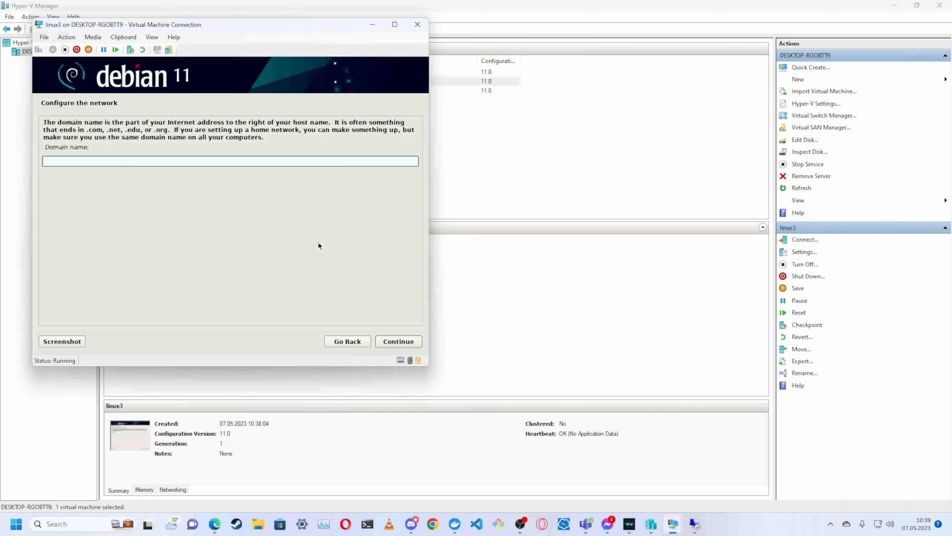
type("myfirstcloud.org")
left_click(387, 340)
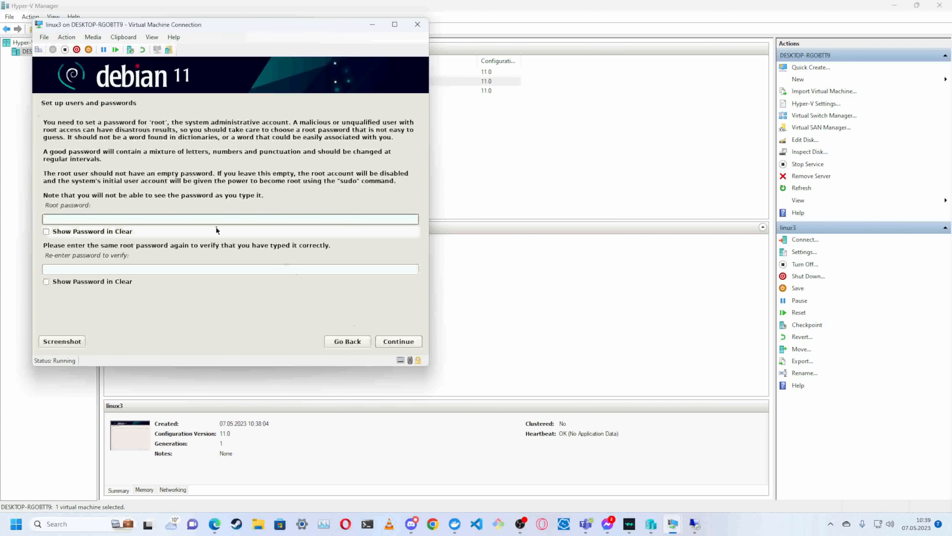
- Enter the root password, repeat it for verification and submit it
type("********")
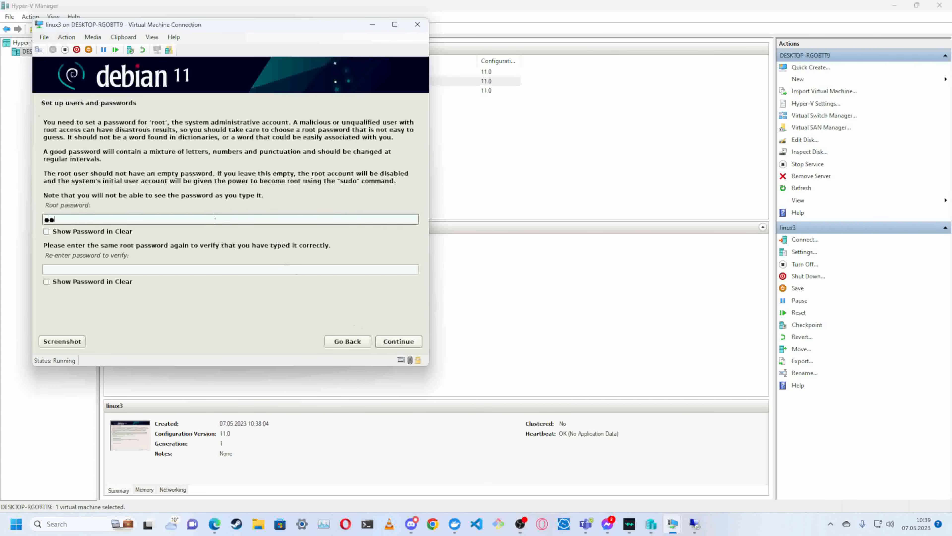
type("**")
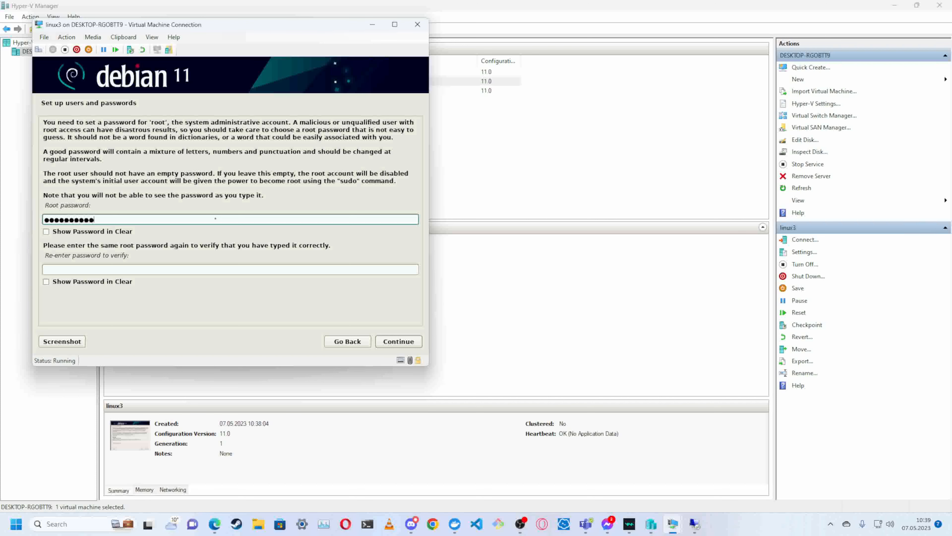
key("Tab")
key("Tab")
type("*********")
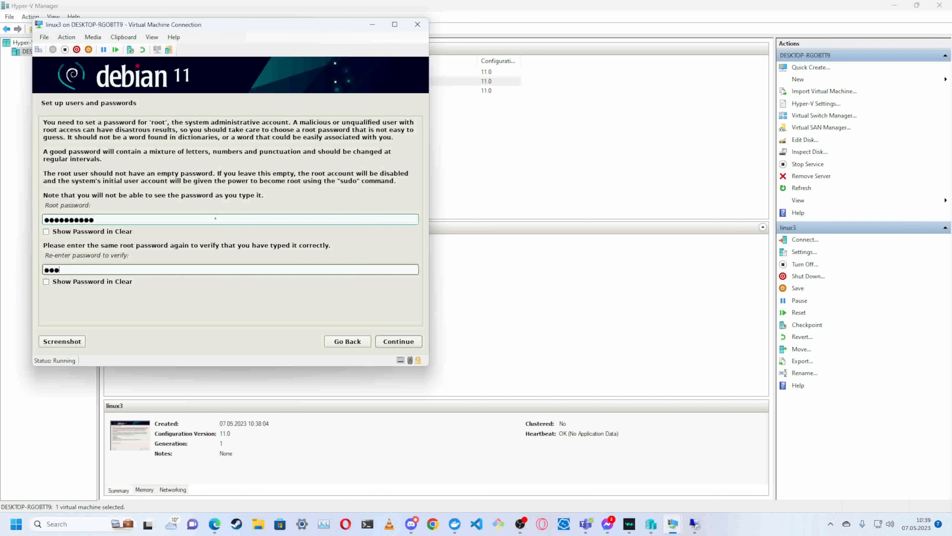
type("*")
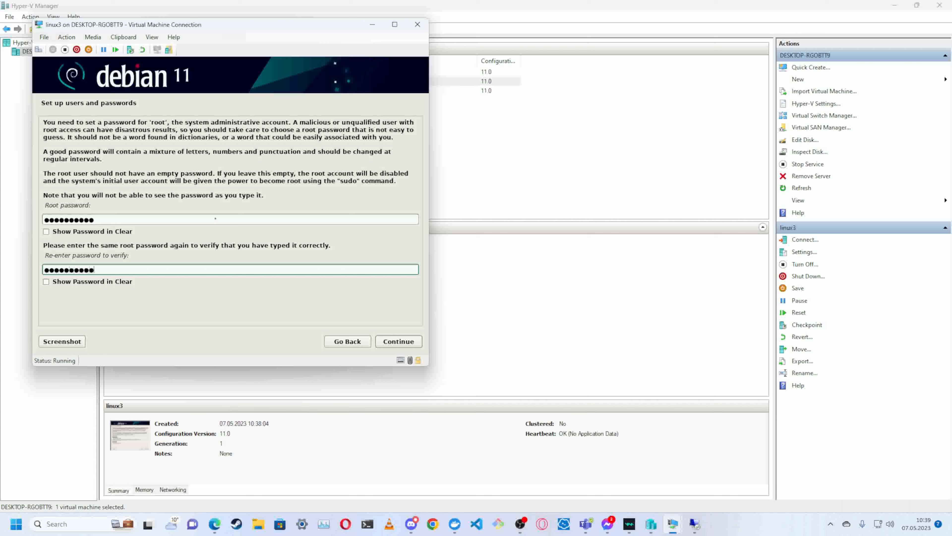
key("Return")
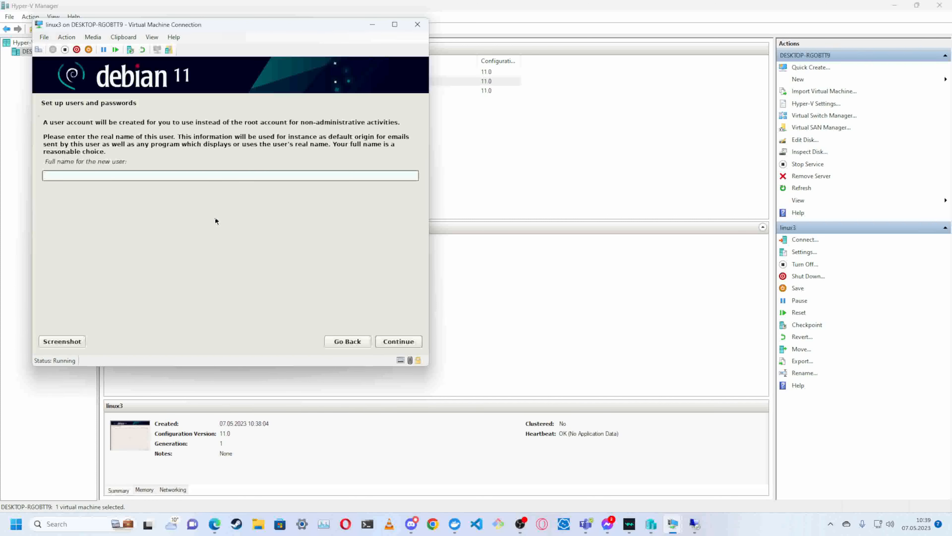
- Create the regular account named user, then enter and verify its account password
type("user")
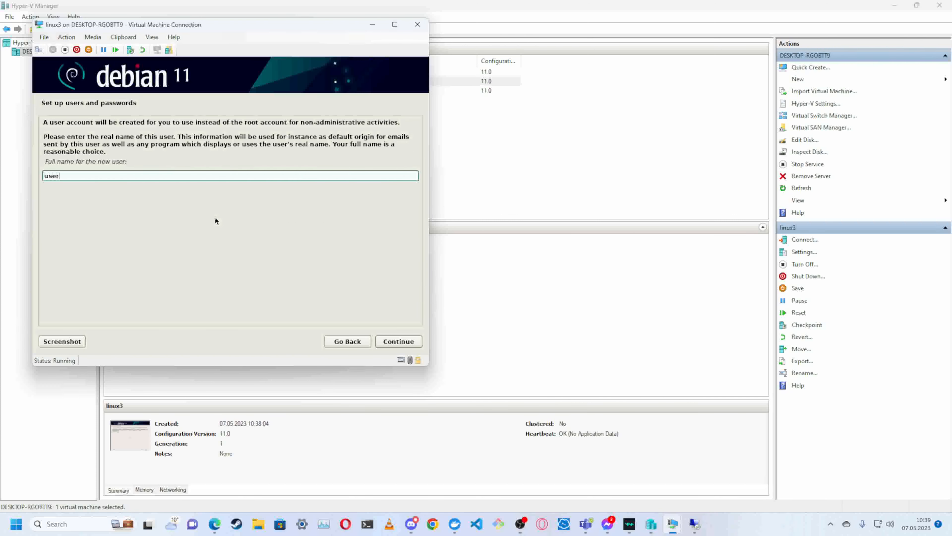
key("Return")
key("Return")
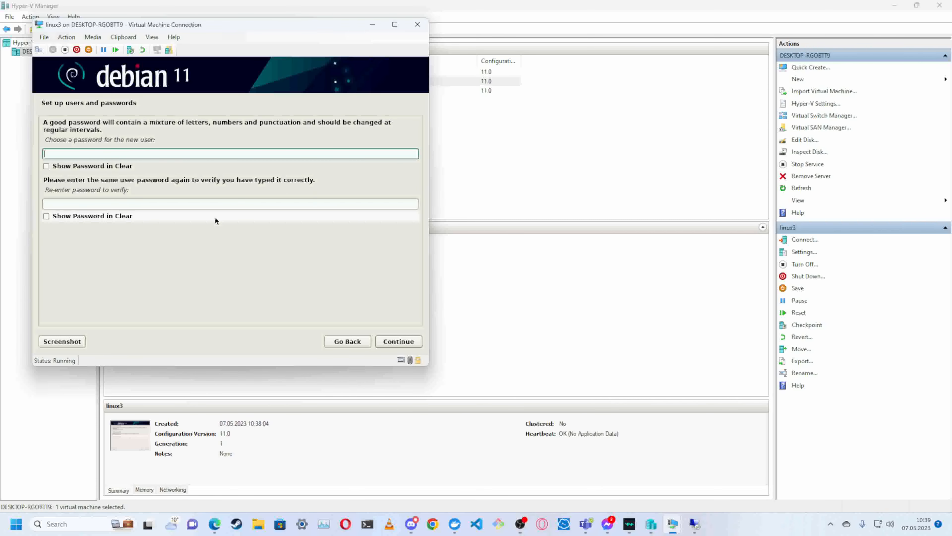
type("••••••••")
key("Tab")
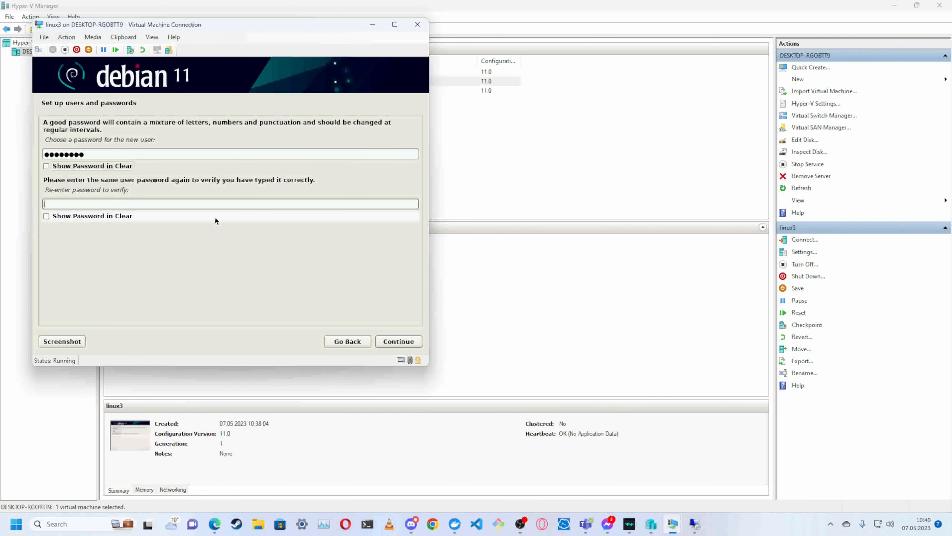
type("••••••••")
key("Return")
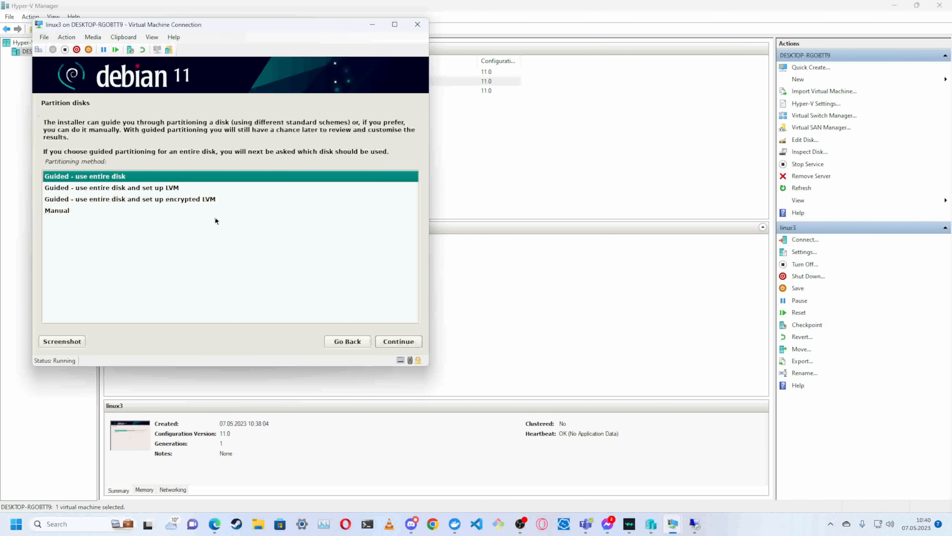
- Partition the virtual disk with guided use of the entire disk and agree to write the changes to it
key("Return")
key("Return")
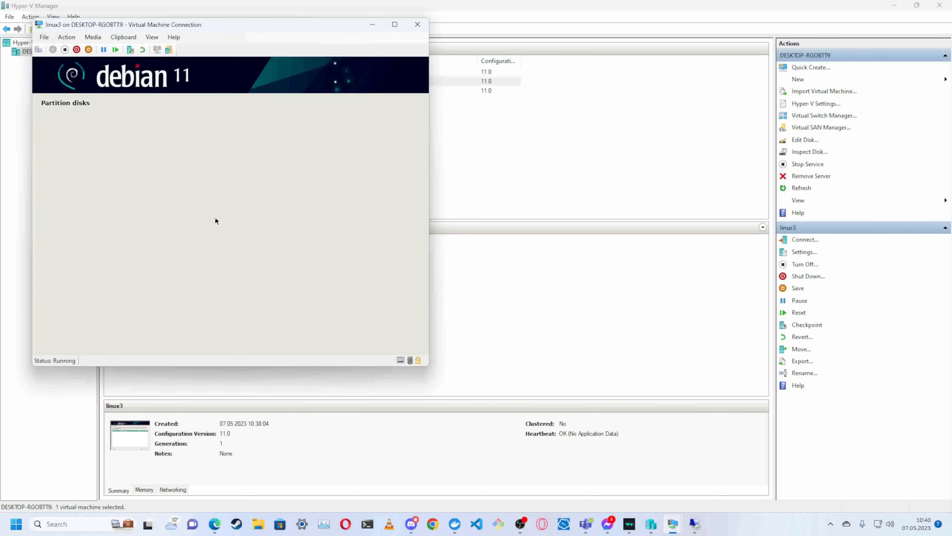
key("Return")
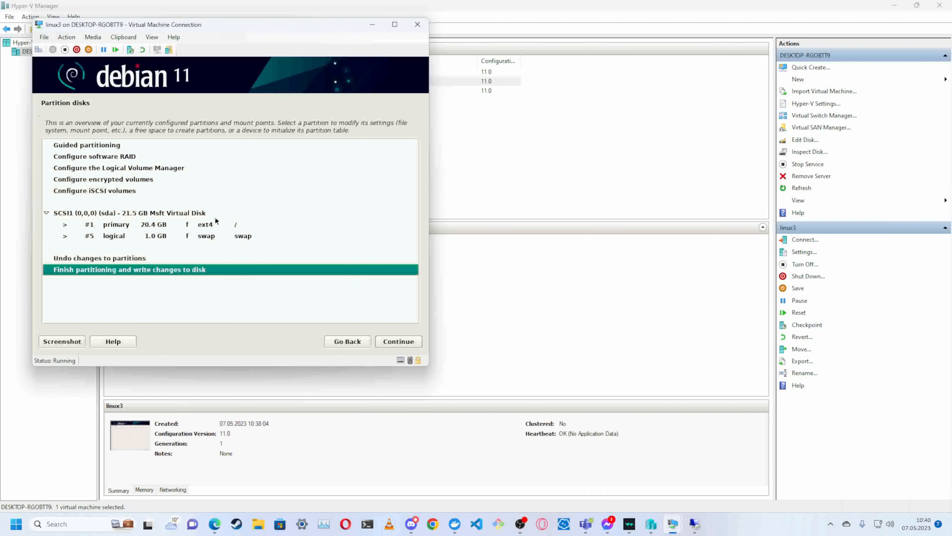
key("Return")
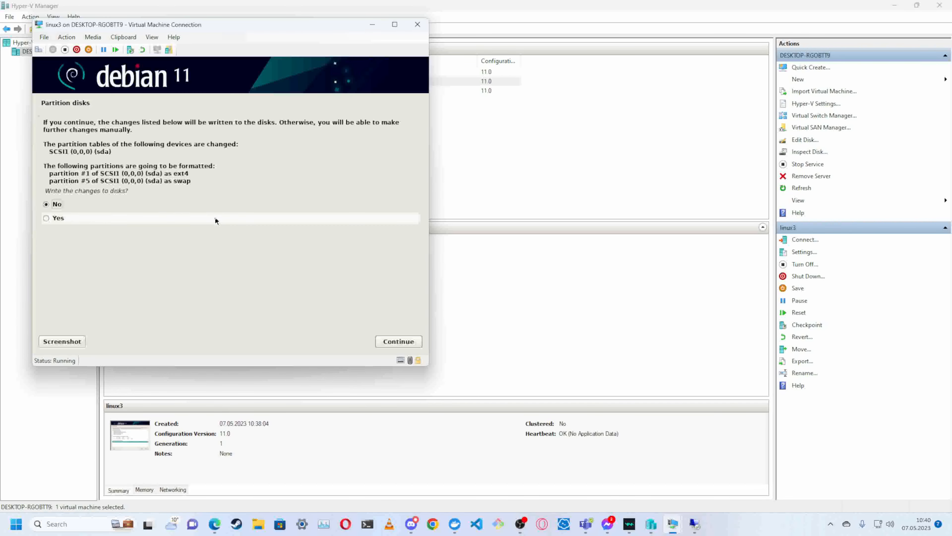
key("Down")
key("Return")
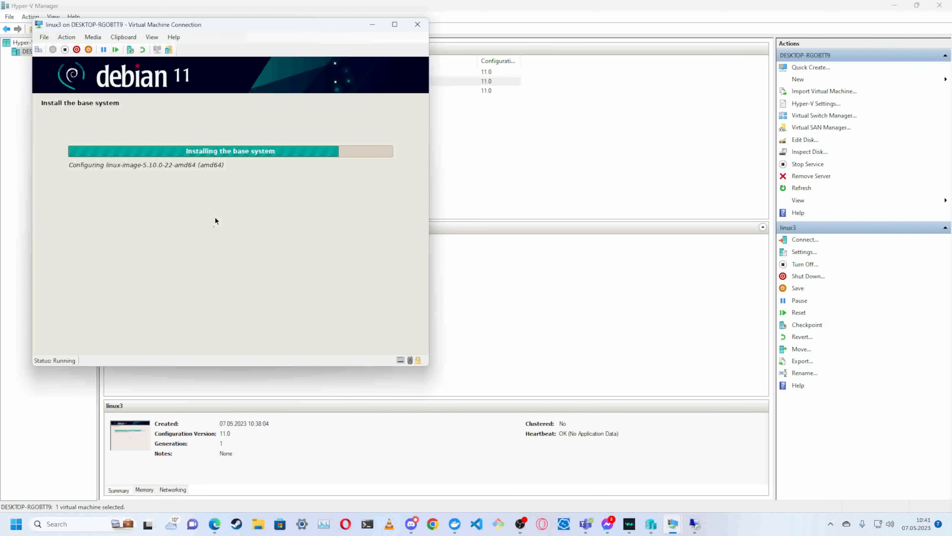
- Leave the linux3 installation running and accept the licence terms of the media creation tool in Windows 10 Setup
left_click(602, 321)
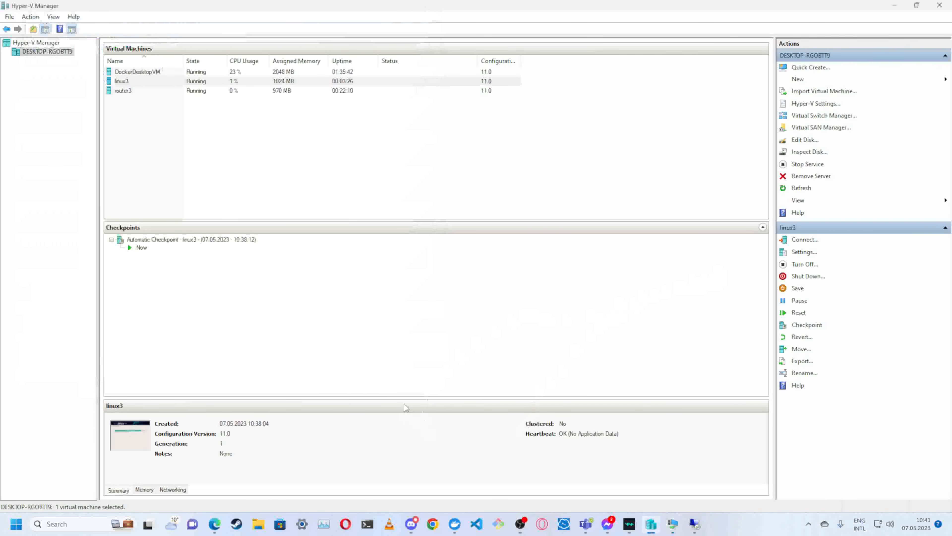
mouse_move(213, 526)
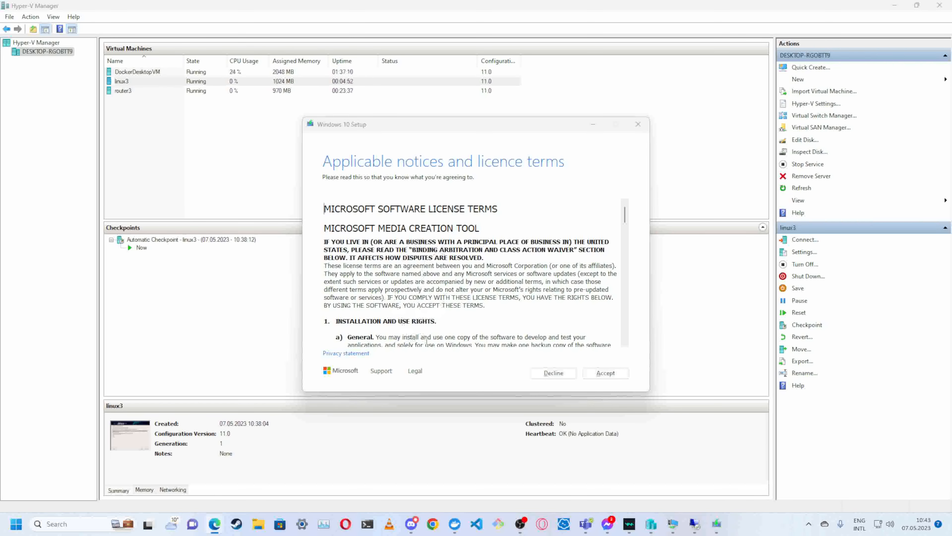
left_click(605, 373)
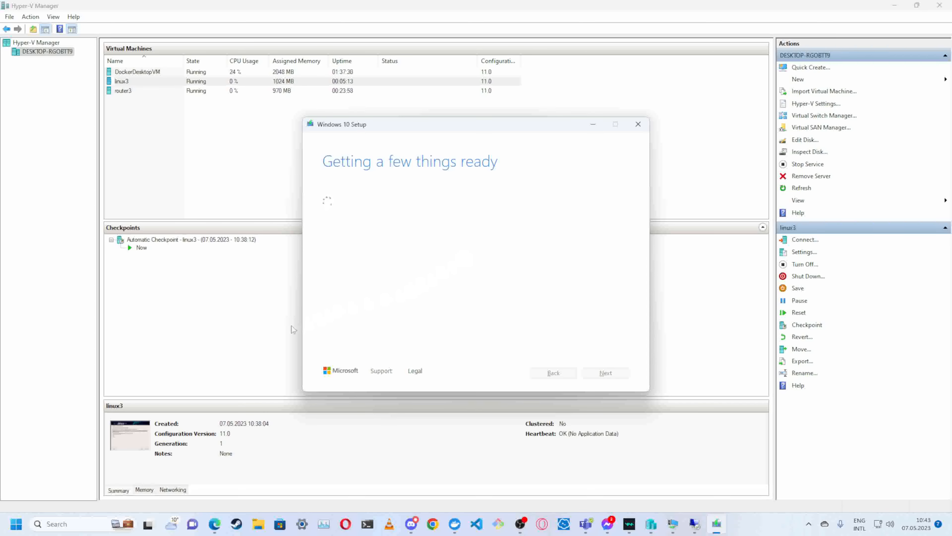
- Return to the linux3 installer and configure the package manager without extra media or a proxy, using the Czechia mirror deb.debian.org
mouse_move(713, 522)
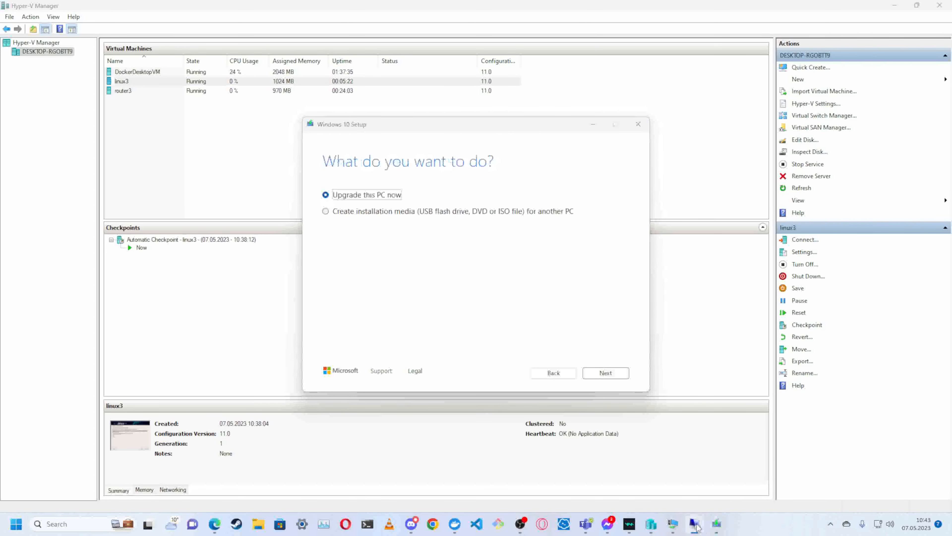
mouse_move(667, 527)
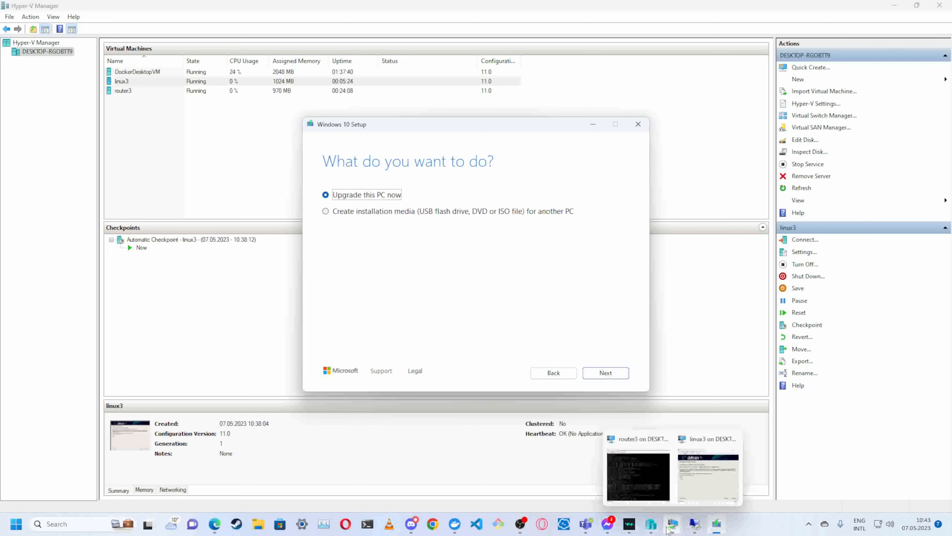
left_click(708, 476)
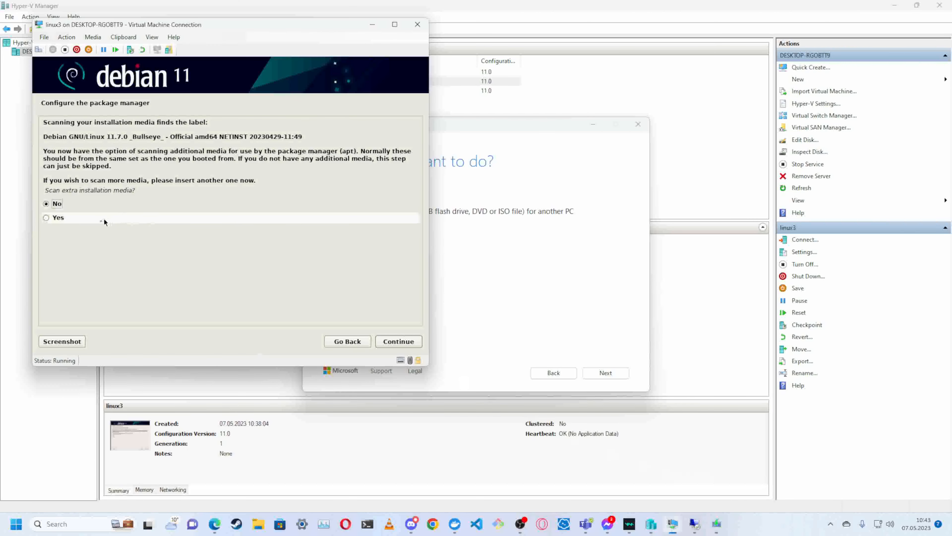
left_click(395, 342)
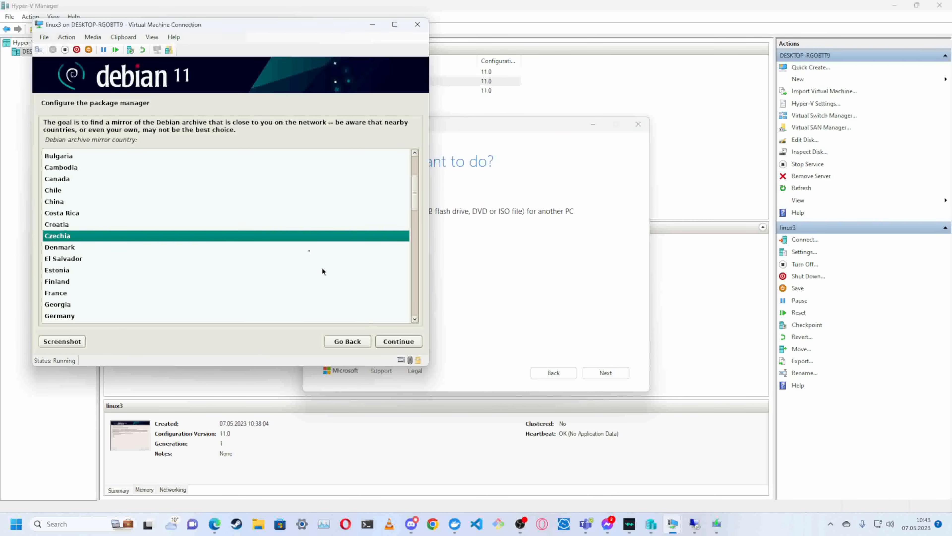
double_click(119, 236)
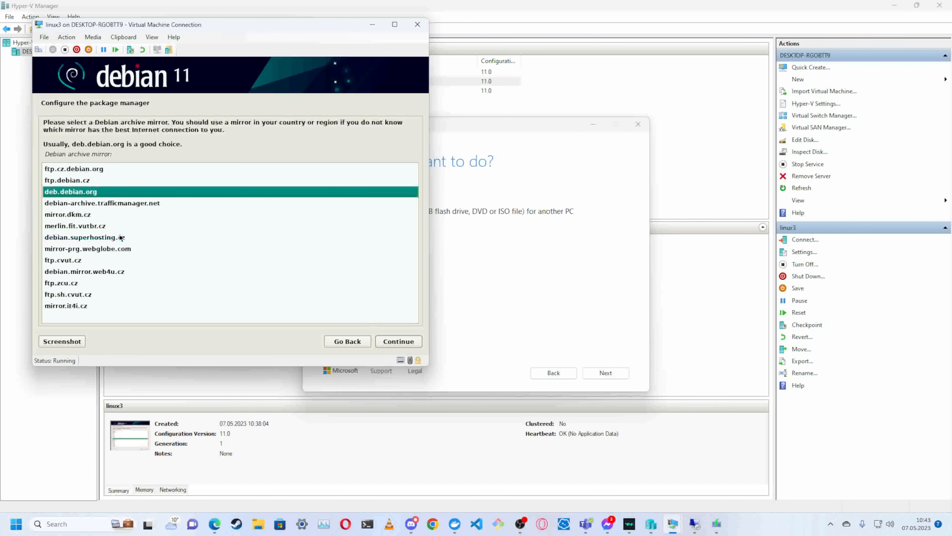
double_click(107, 192)
left_click(419, 340)
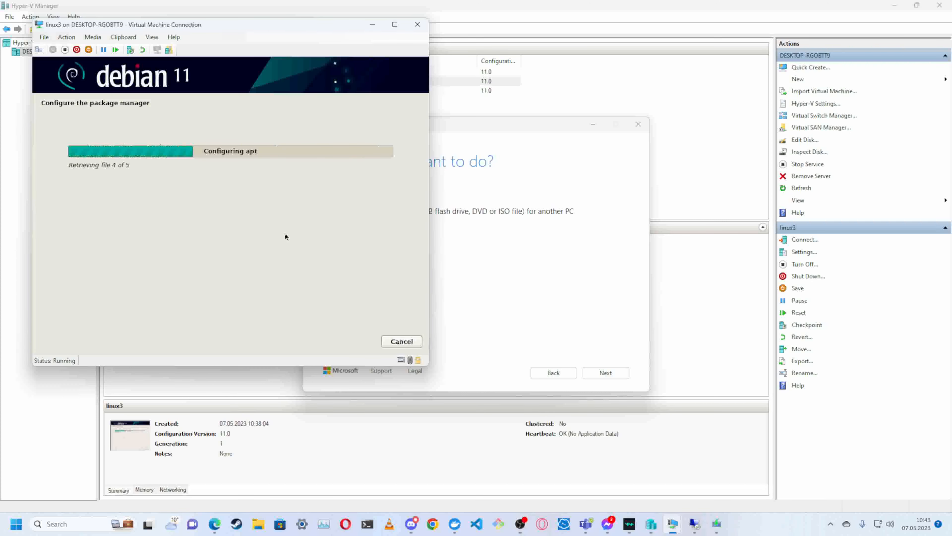
- Return to Windows 10 Setup and choose to create installation media for another PC
left_click(603, 316)
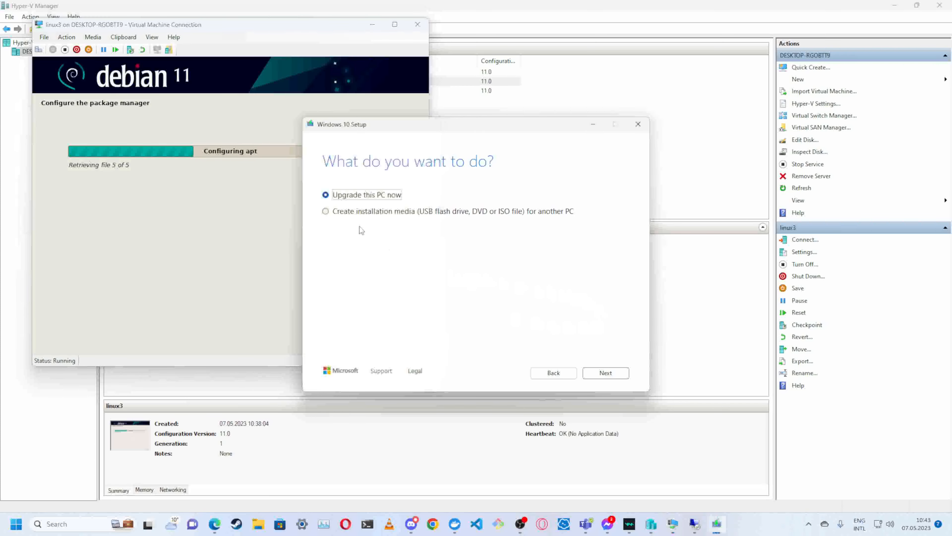
left_click(354, 212)
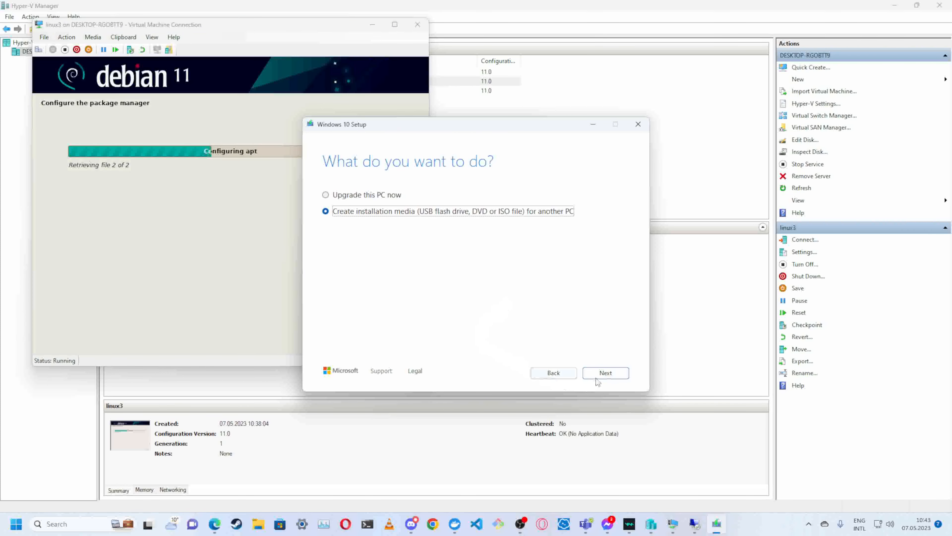
left_click(604, 373)
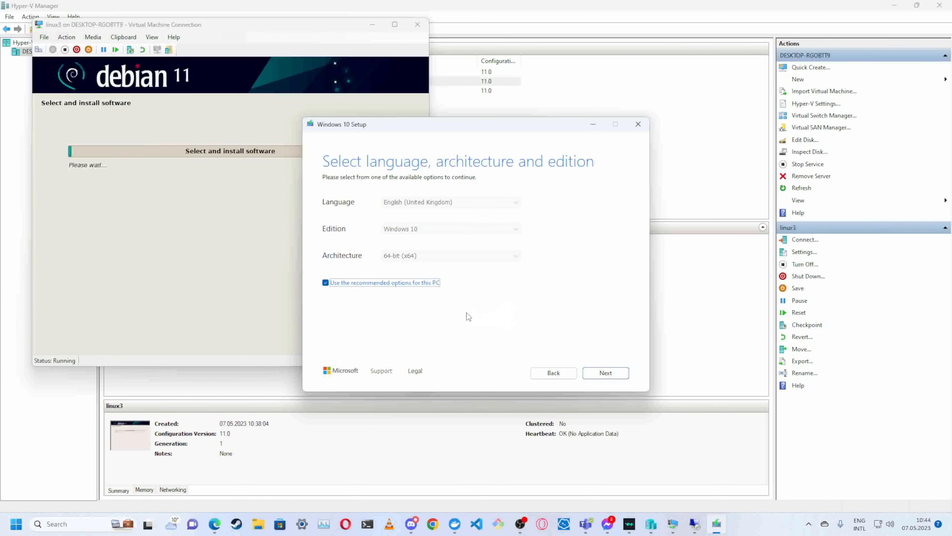
- Turn off the recommended options and set the media to English (United States), Windows 10, 64-bit (x64)
left_click(325, 282)
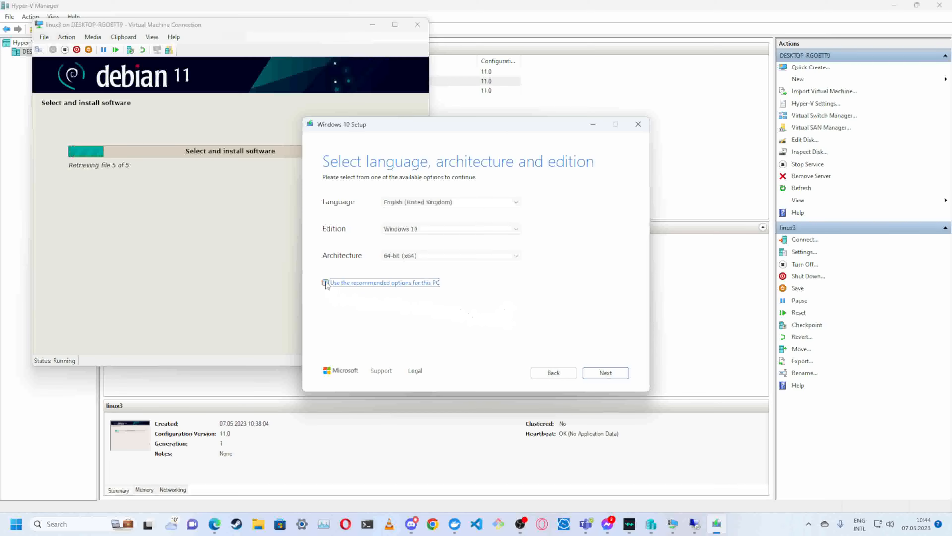
left_click(514, 203)
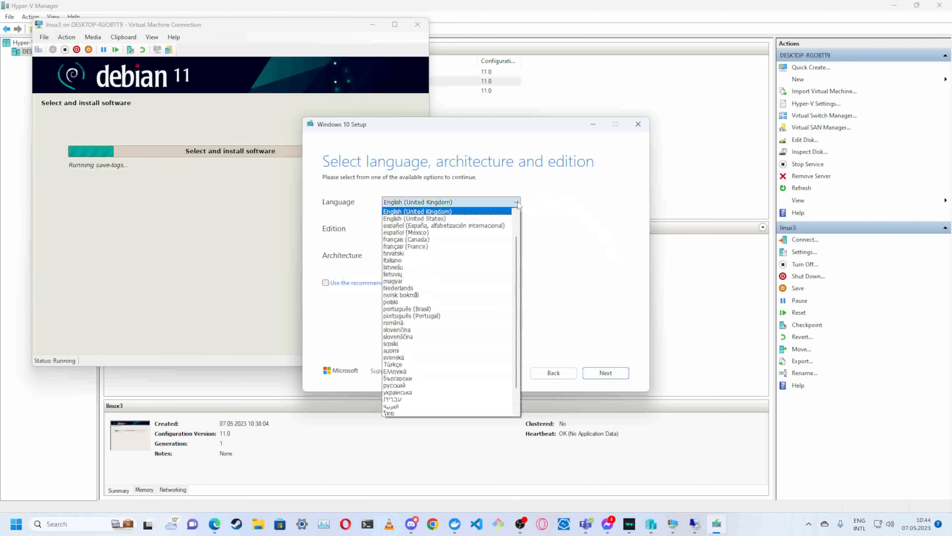
left_click(501, 219)
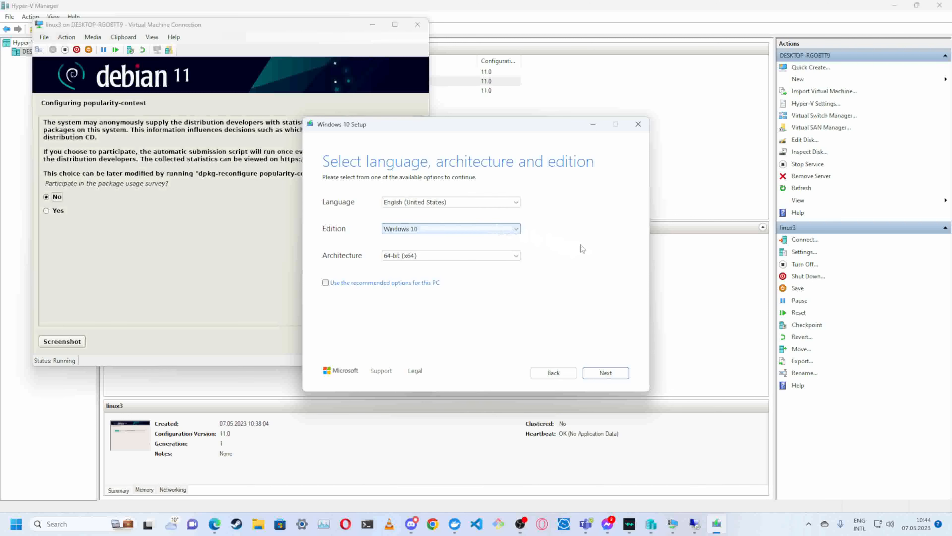
left_click(518, 230)
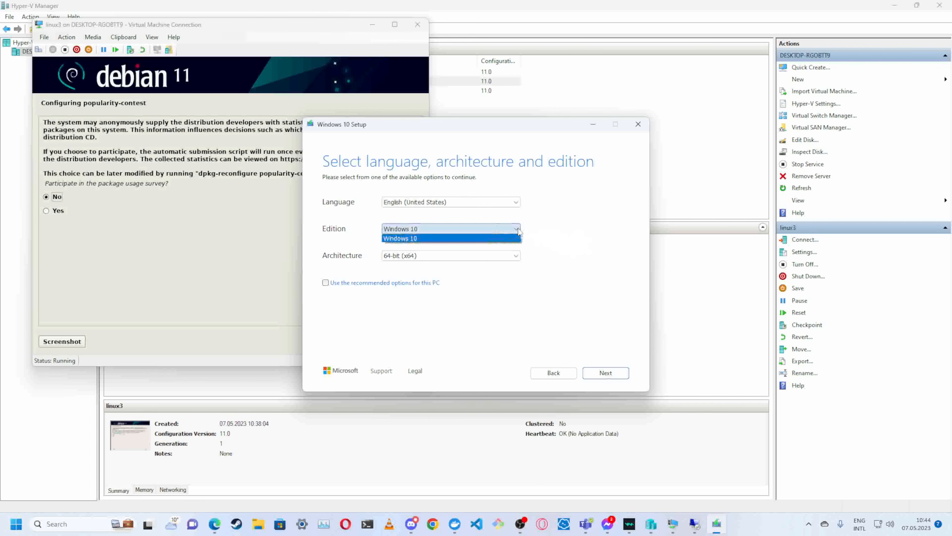
left_click(513, 240)
left_click(517, 258)
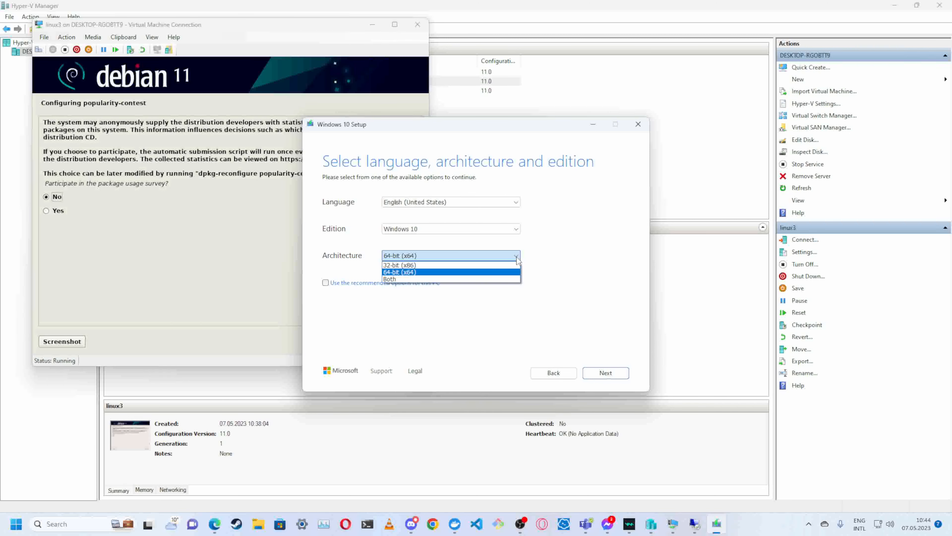
left_click(515, 273)
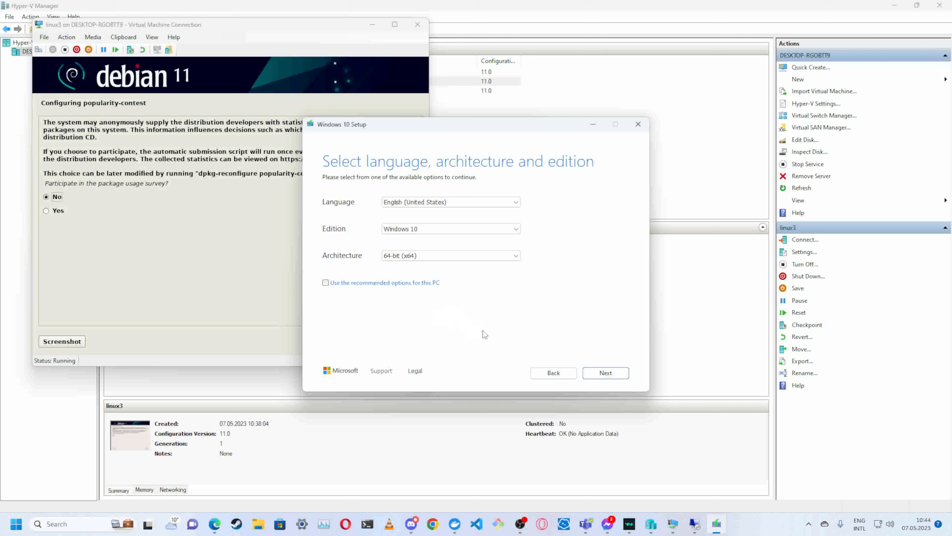
left_click(616, 377)
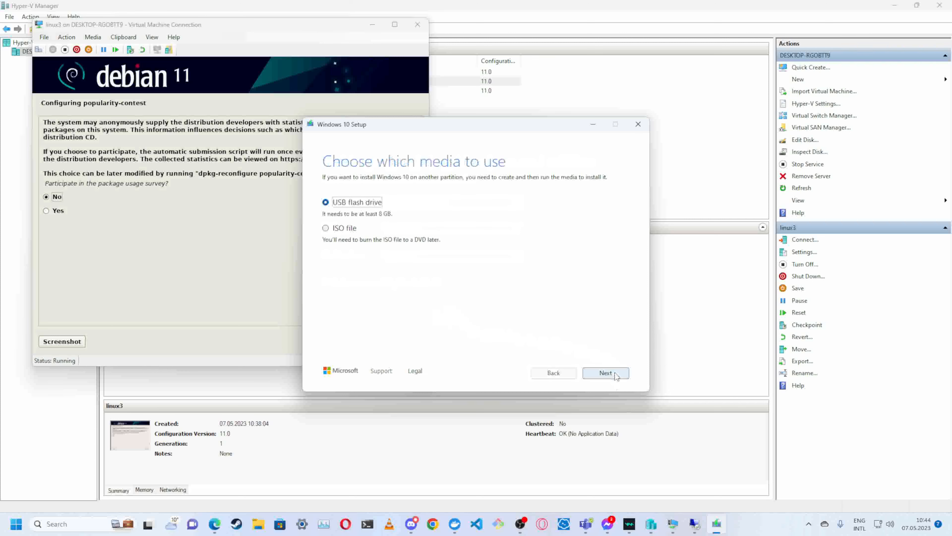
- Choose an ISO file as the media and save it as Windows in the Downloads folder
left_click(342, 233)
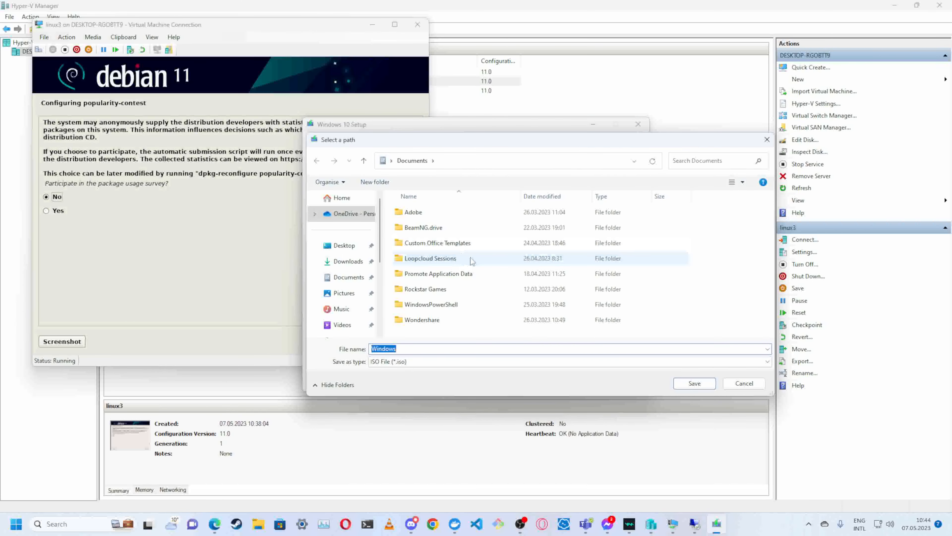
left_click(347, 261)
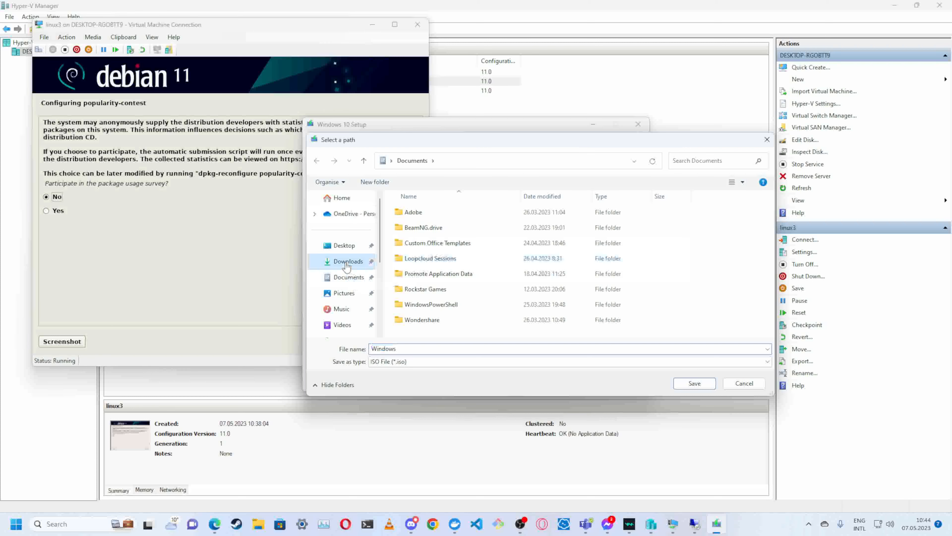
left_click(694, 383)
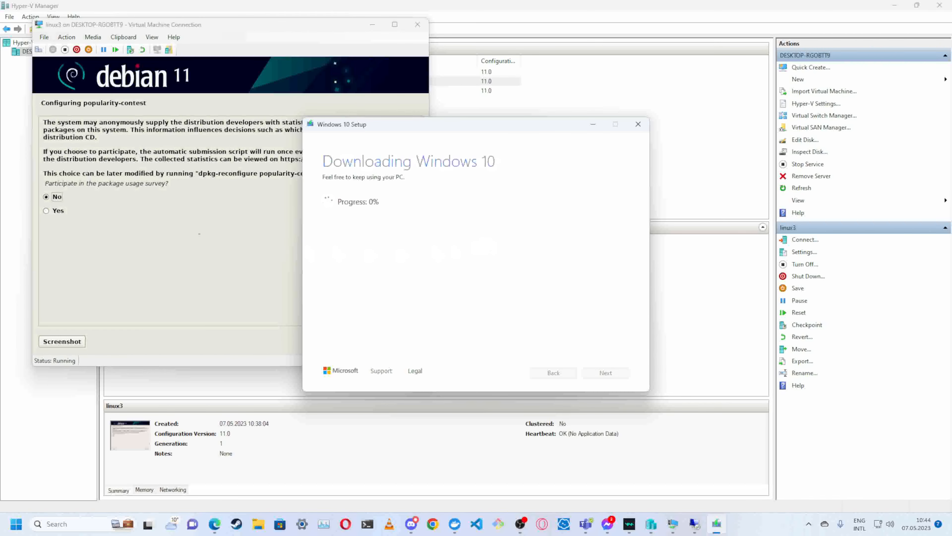
- In the linux3 installer, decline the package usage survey and install only the web server, SSH server and standard system utilities
left_click(198, 228)
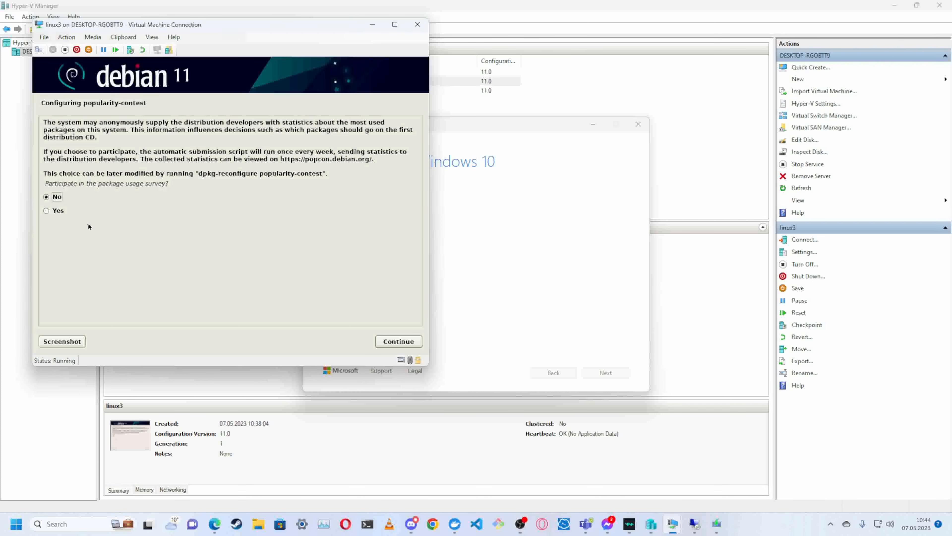
left_click(387, 344)
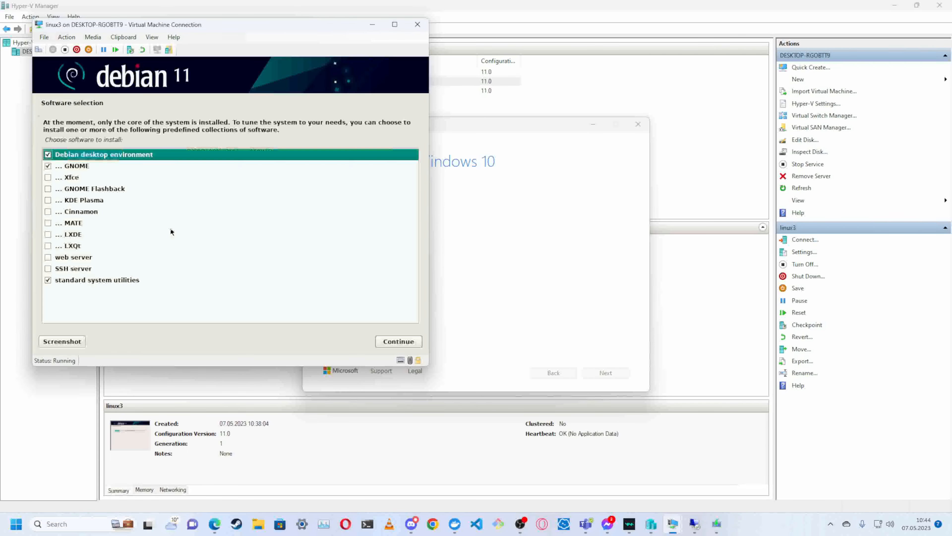
left_click(48, 154)
left_click(48, 167)
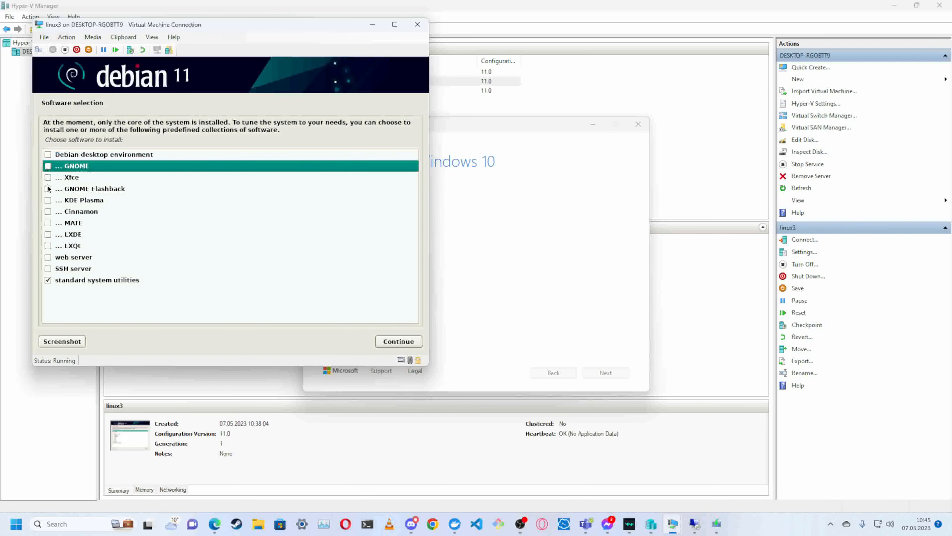
left_click(48, 257)
left_click(48, 268)
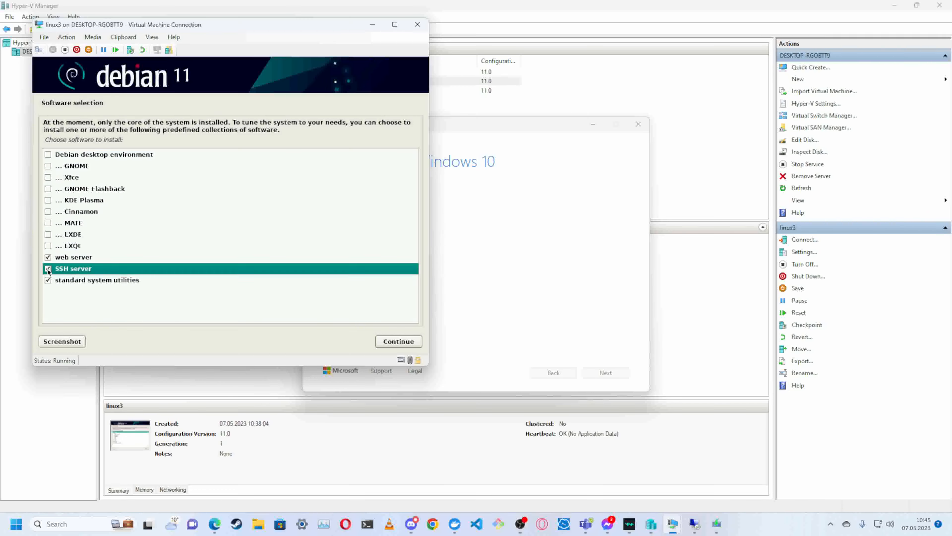
left_click(409, 343)
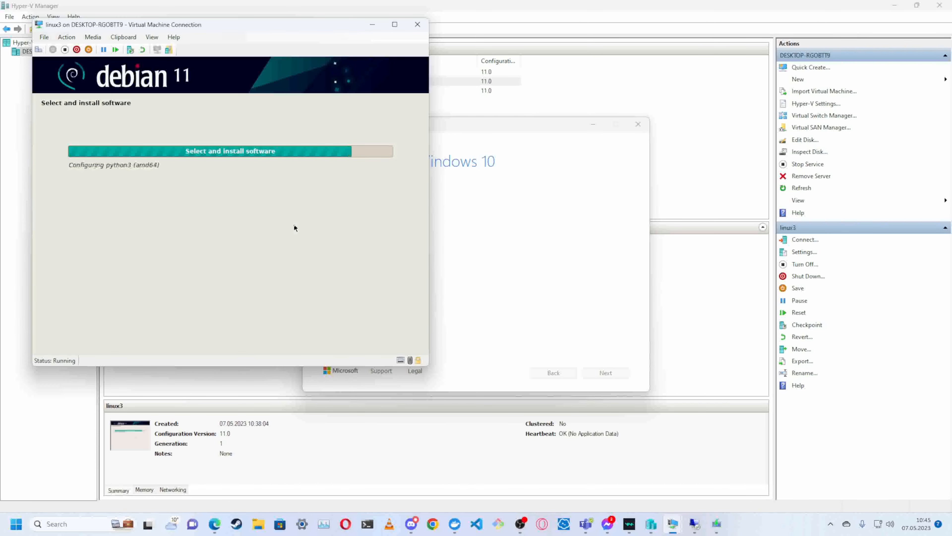
- Install the GRUB boot loader to the linux3 primary drive and reboot into the installed Debian GNU/Linux system
left_click(545, 269)
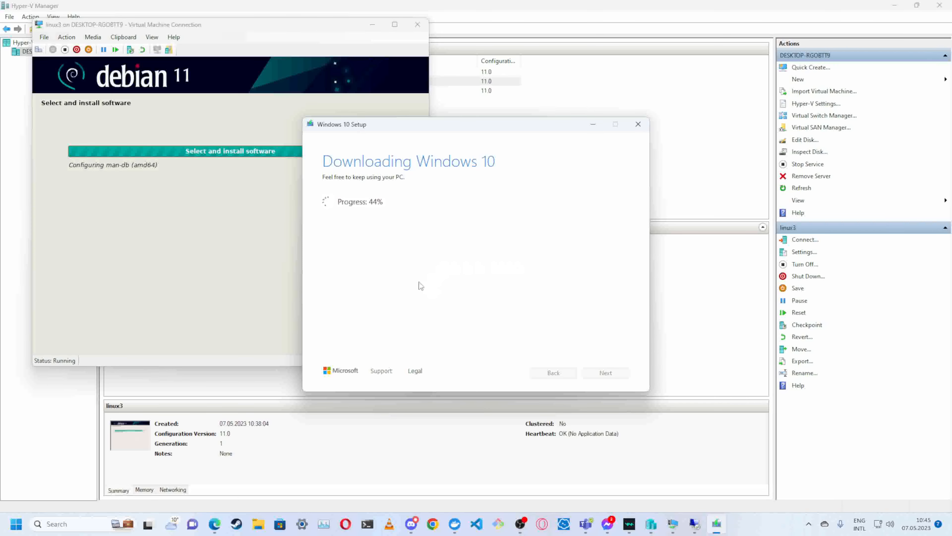
left_click(201, 240)
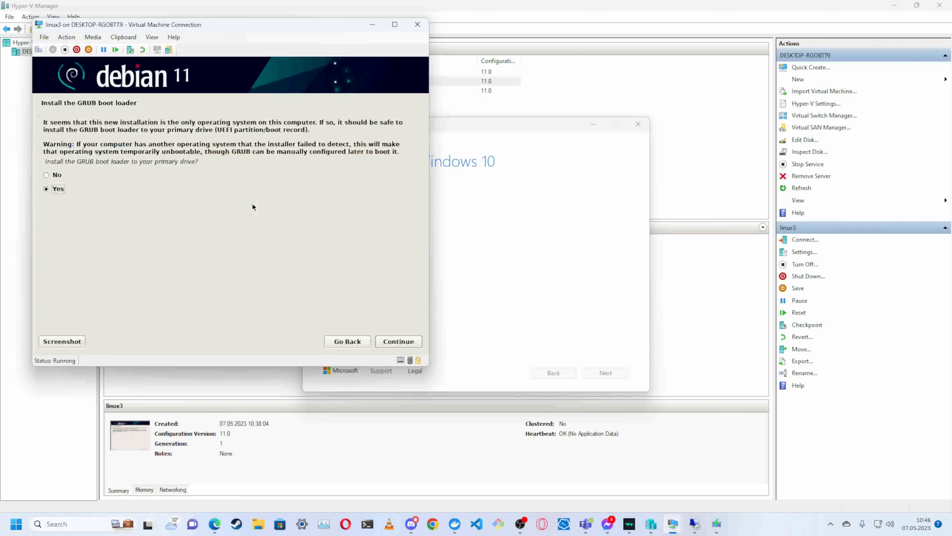
left_click(385, 346)
double_click(120, 177)
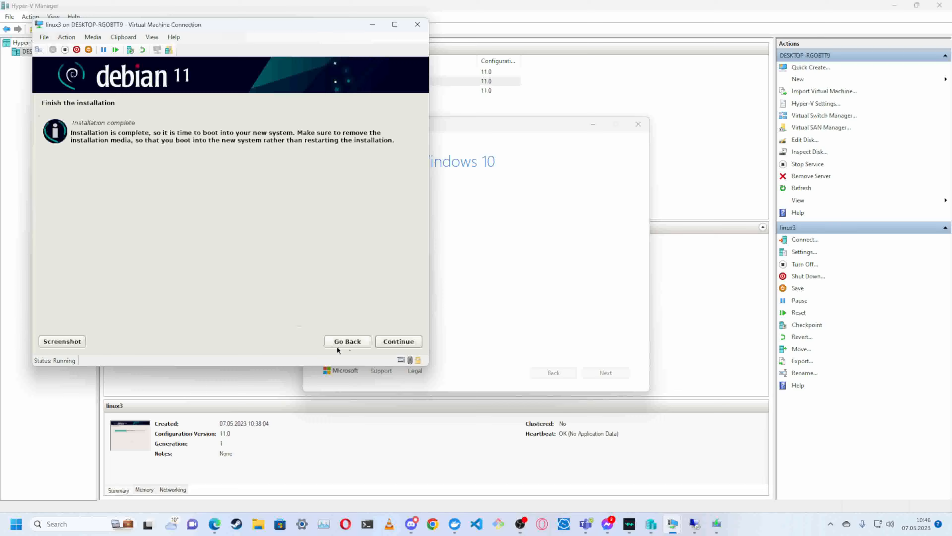
left_click(388, 342)
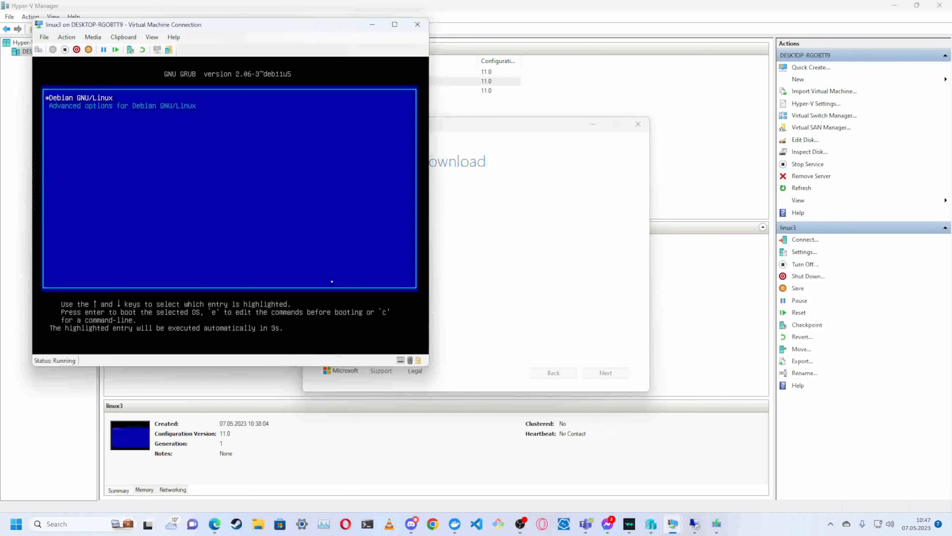
key("Return")
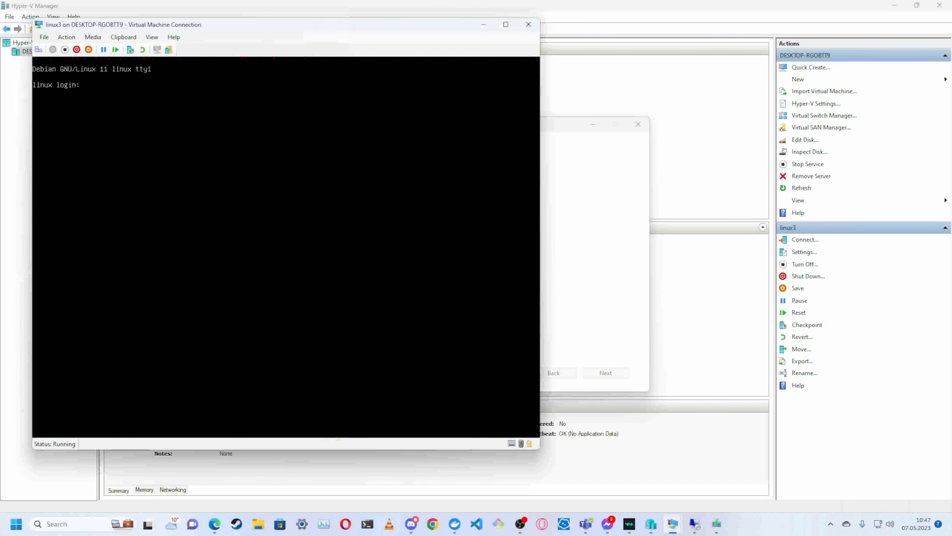
- Log in to linux3 as user with the account password
type("user")
key("Return")
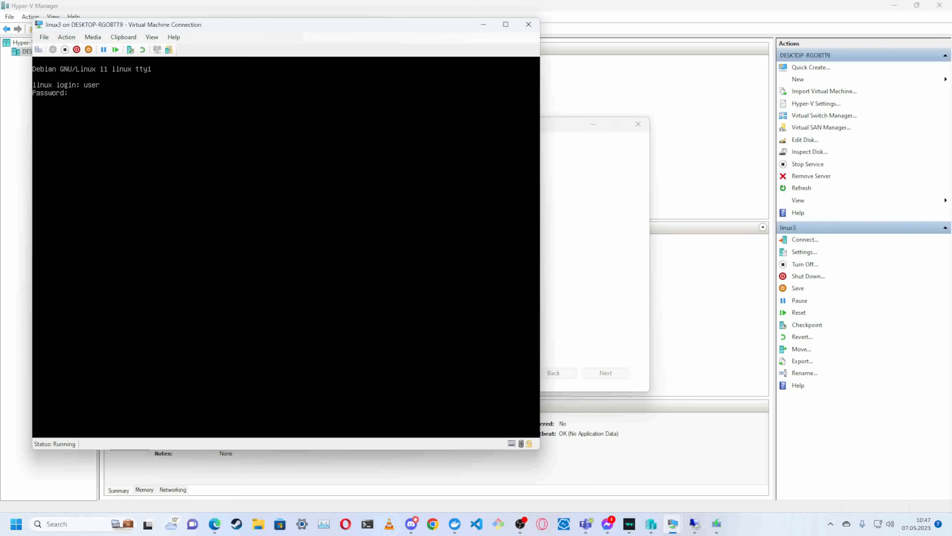
key("Return")
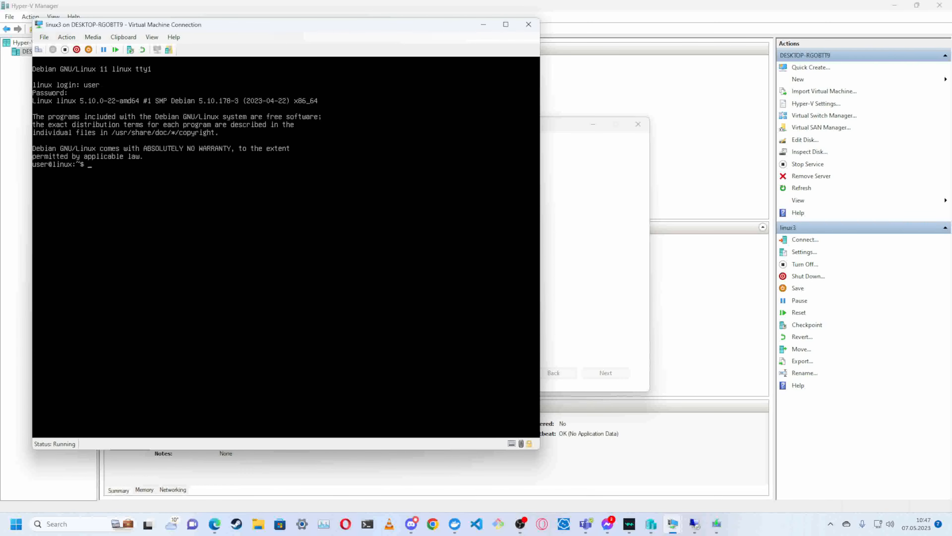
- Try sudo su -, and switch to the root account using su - and the root password
type("sudo su -")
key("Return")
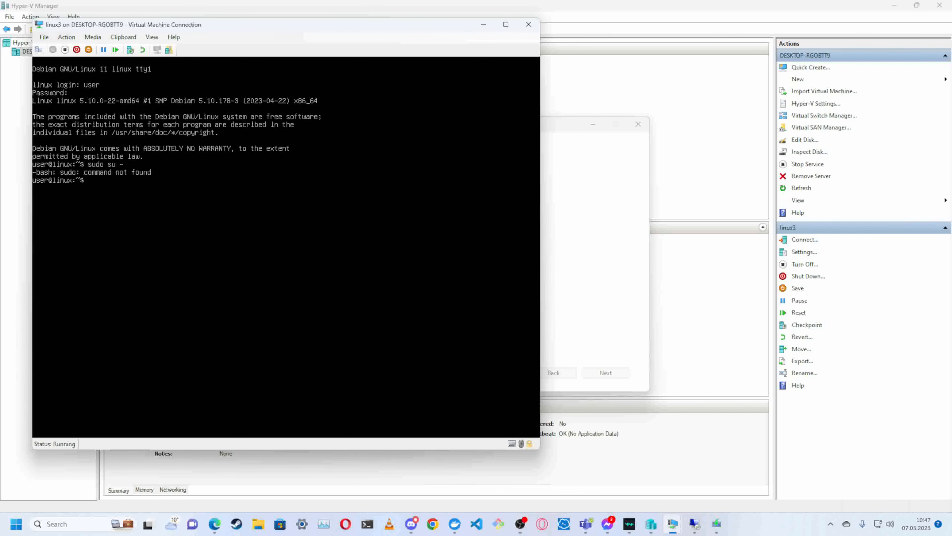
type("su -")
key("Return")
key("Return")
- Update the package lists with apt and install sudo, nano, net-tools and pigz, agreeing to continue
type("apt update")
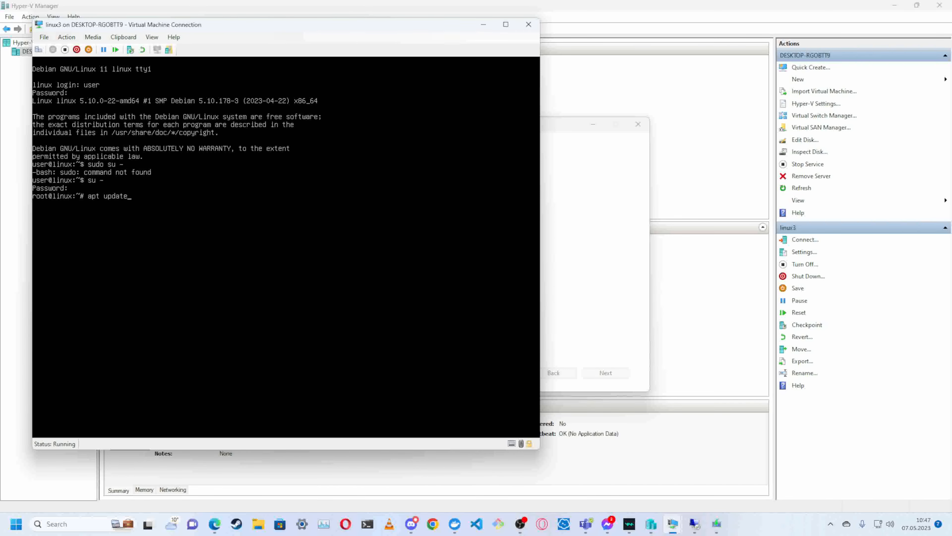
key("Return")
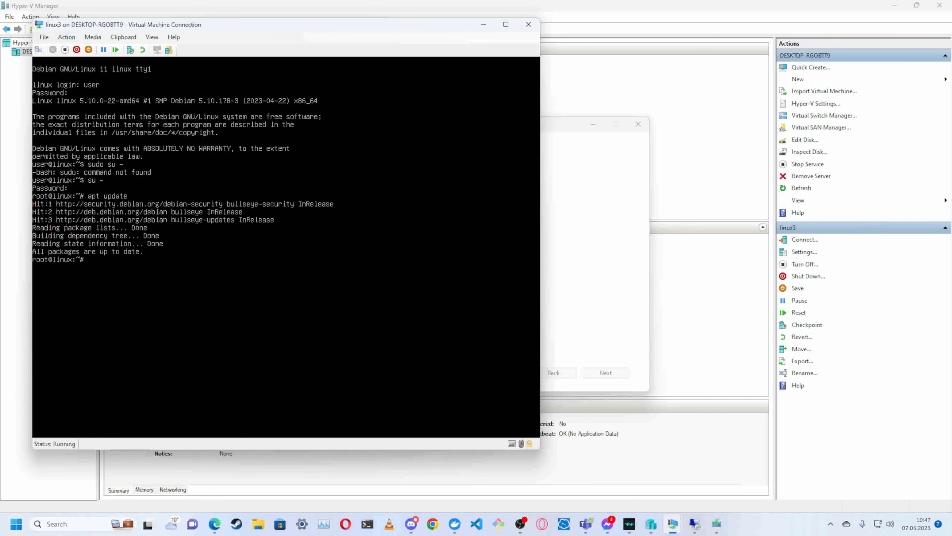
key("Up")
key("BackSpace")
key("BackSpace")
key("BackSpace")
key("BackSpace")
key("BackSpace")
key("BackSpace")
type("install sudo nan")
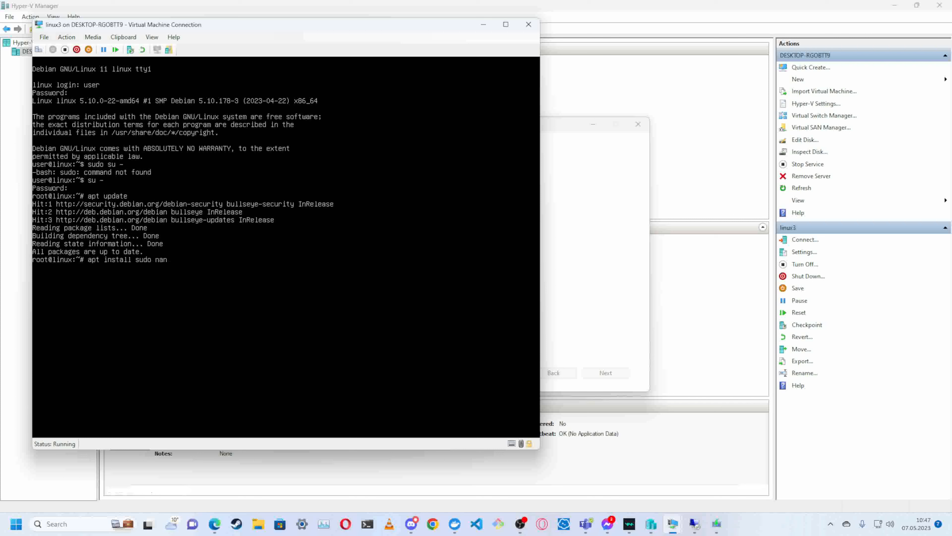
type("o net-to")
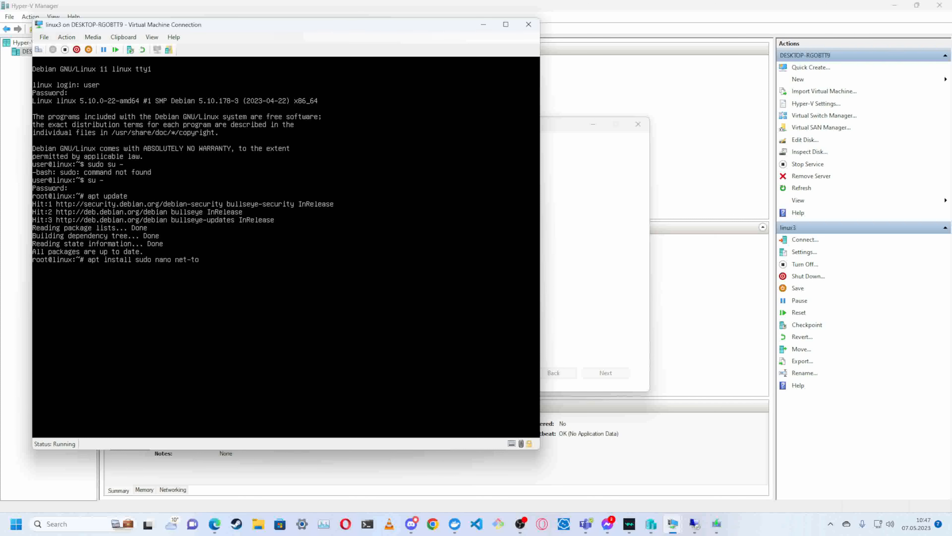
type("ols pigz")
key("Return")
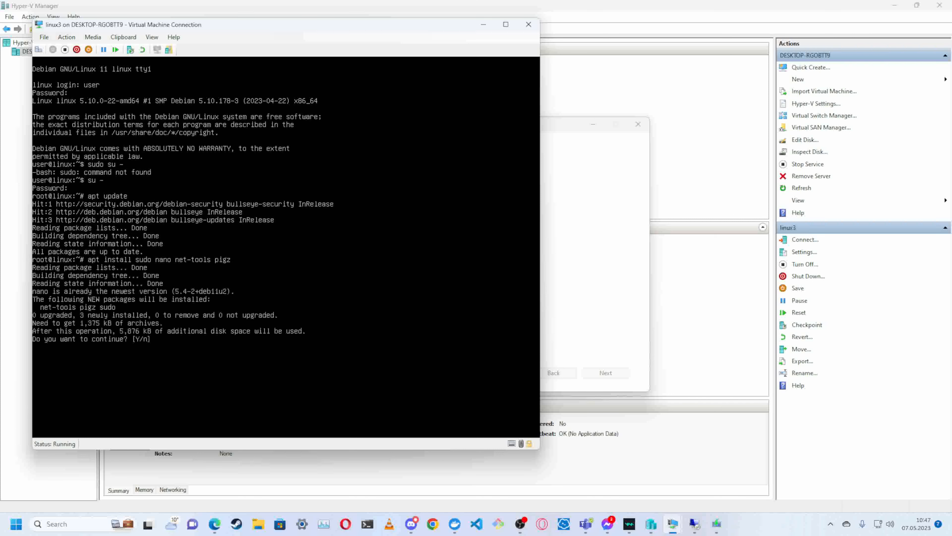
type("y")
key("Return")
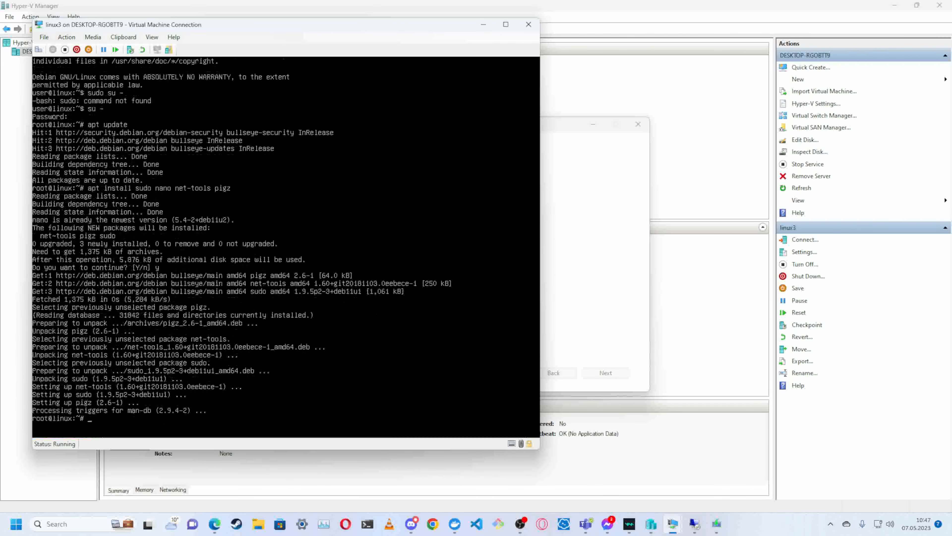
- Open the sudoers file with visudo, append the line user ALL=(ALL:ALL) ALL at its end, and save it
type("visudo")
key("Return")
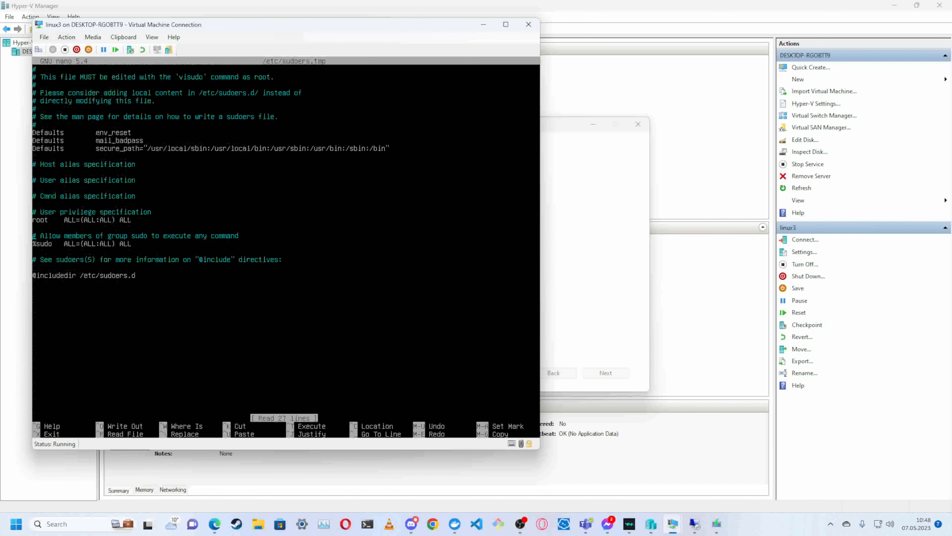
key("Down")
key("Down")
key("Down")
key("Down")
key("Down")
key("Down")
type("user")
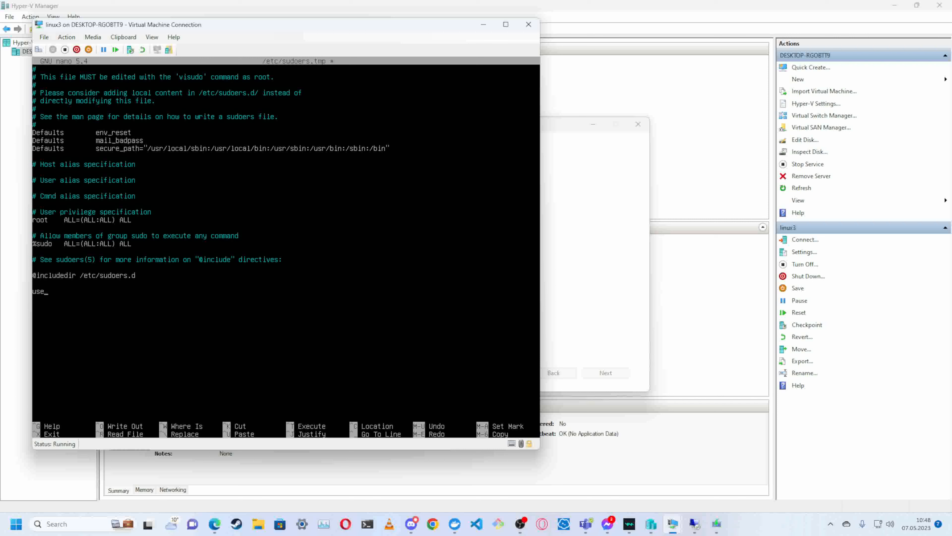
key("Tab")
type("ALL=(ALL:ALL) ALL")
key("ctrl+x")
key("y")
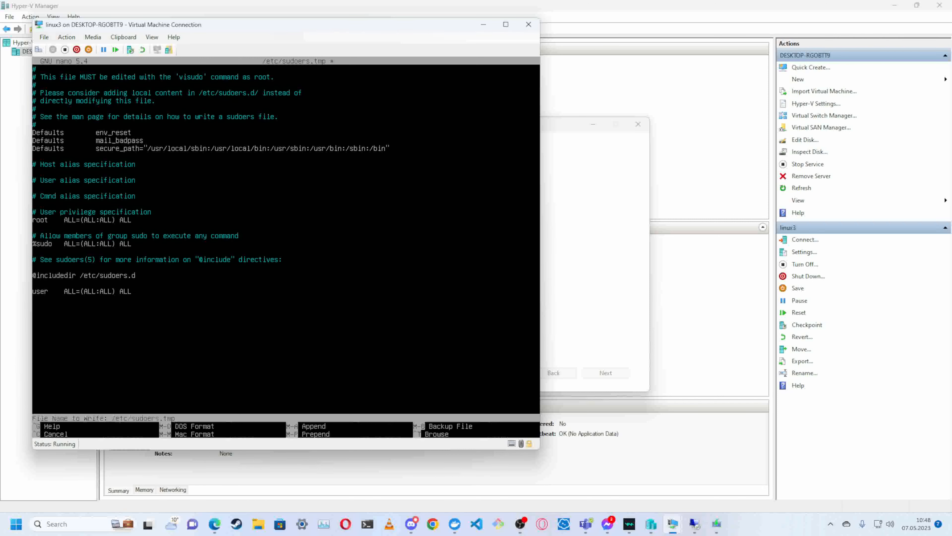
key("Return")
- Discard the recalled visudo command, log out of root, and run sudo su - as user with the account password
type("visudo")
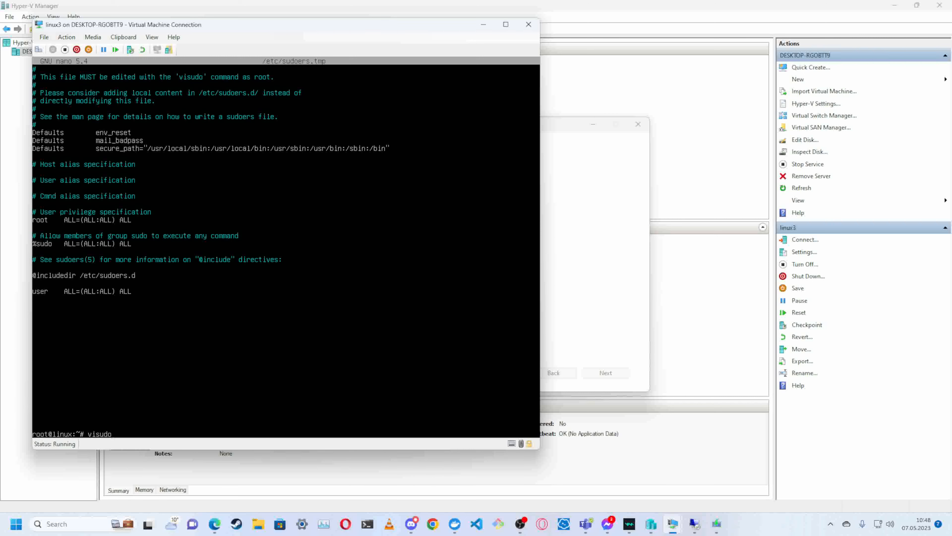
key("ctrl+u")
key("ctrl+d")
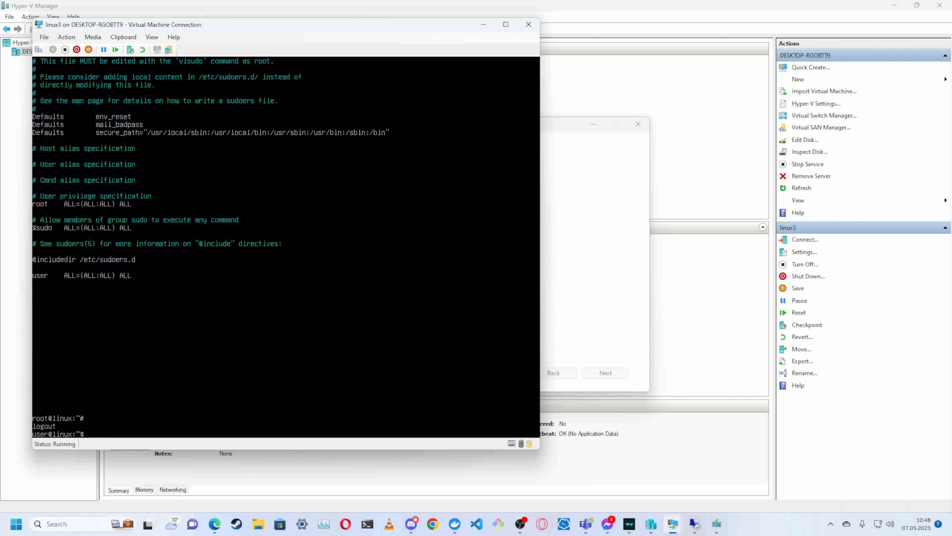
type("sudo su -")
key("Return")
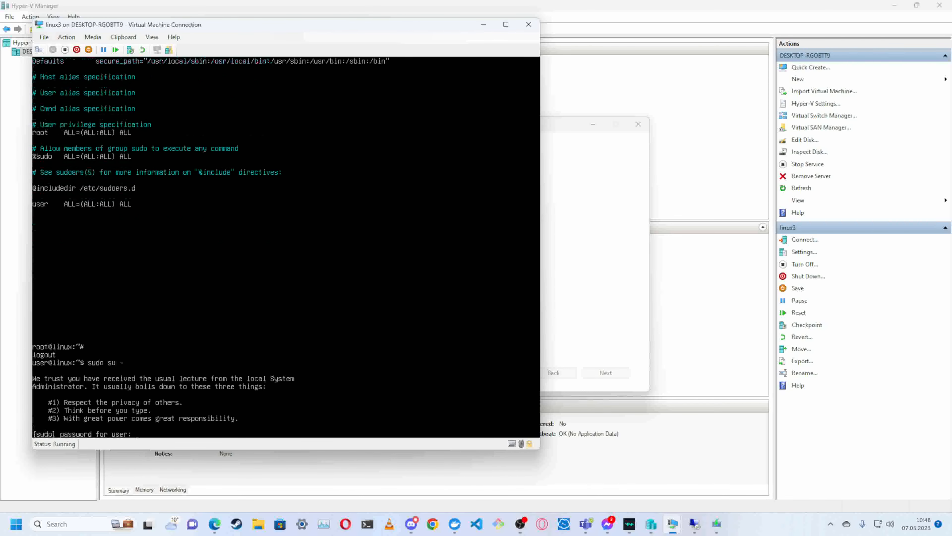
key("Return")
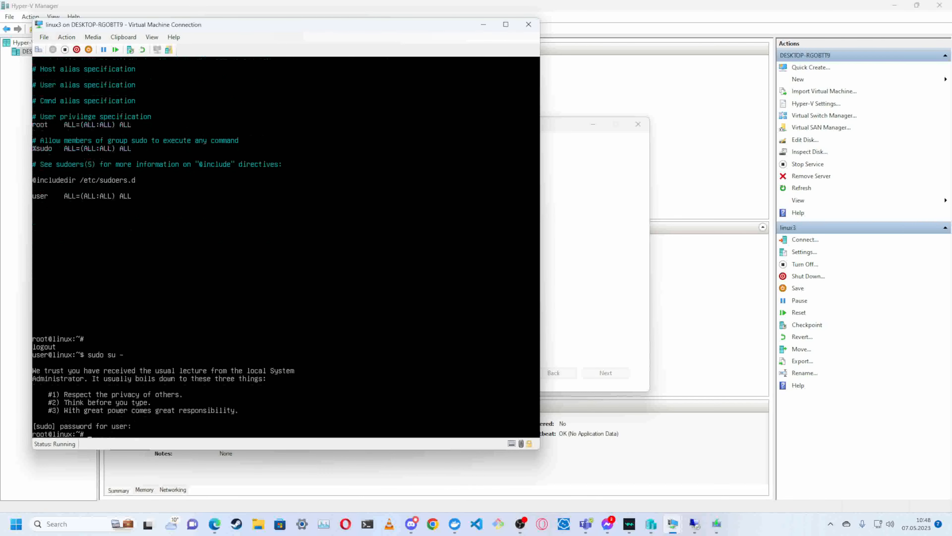
- Log out of the root shell and switch back to root by repeating sudo su -
key("ctrl+d")
key("Up")
key("Return")
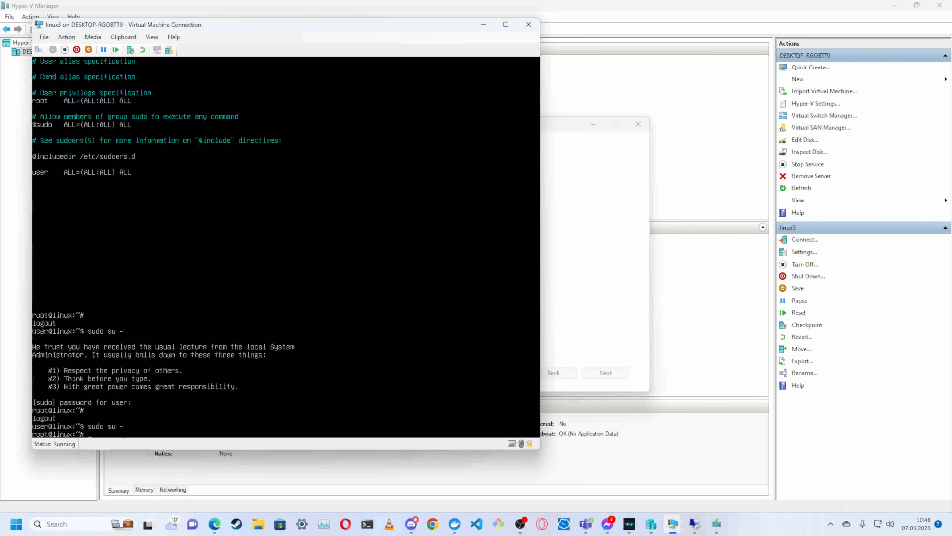
key("Return")
key("Return")
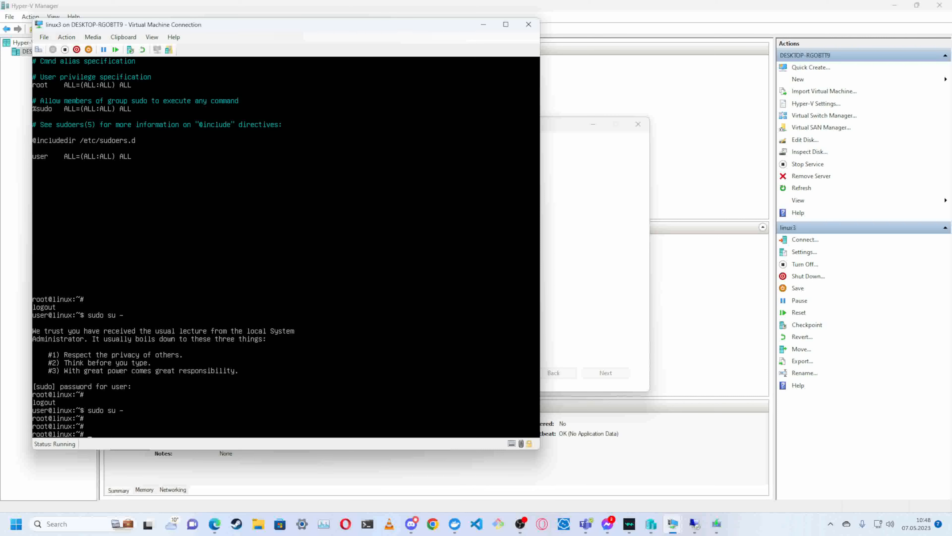
- Test linux3's internet access and name resolution by pinging google.com, and stop the ping
type("ping google.com")
key("Return")
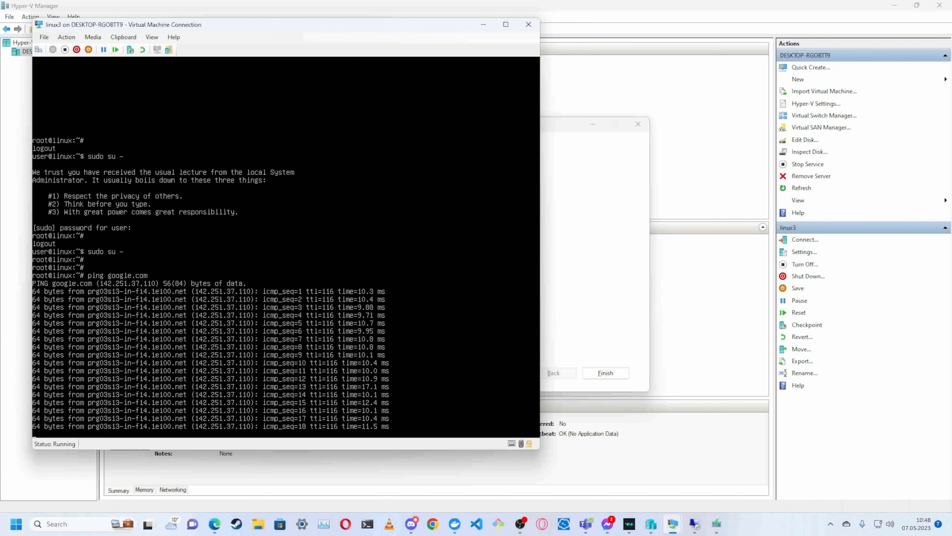
key("ctrl+c")
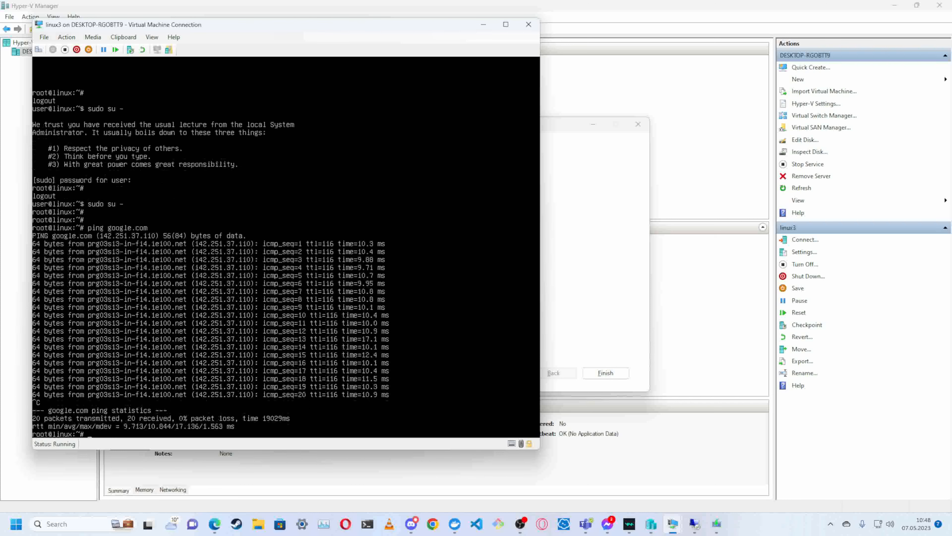
- Test linux3's connectivity by pinging the IP address 8.8.8.8, and stop the ping
type("ping 8.8.8.8")
key("Return")
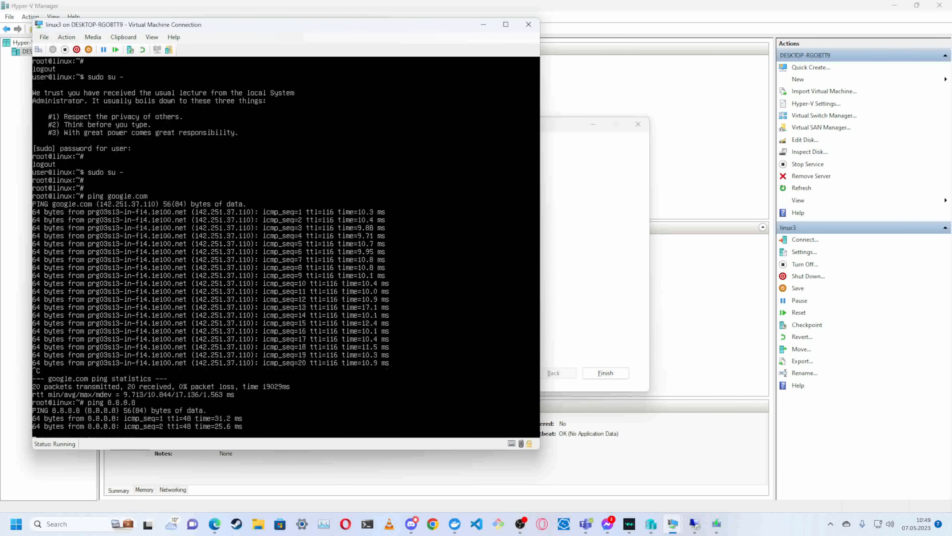
key("ctrl+c")
key("Return")
key("Return")
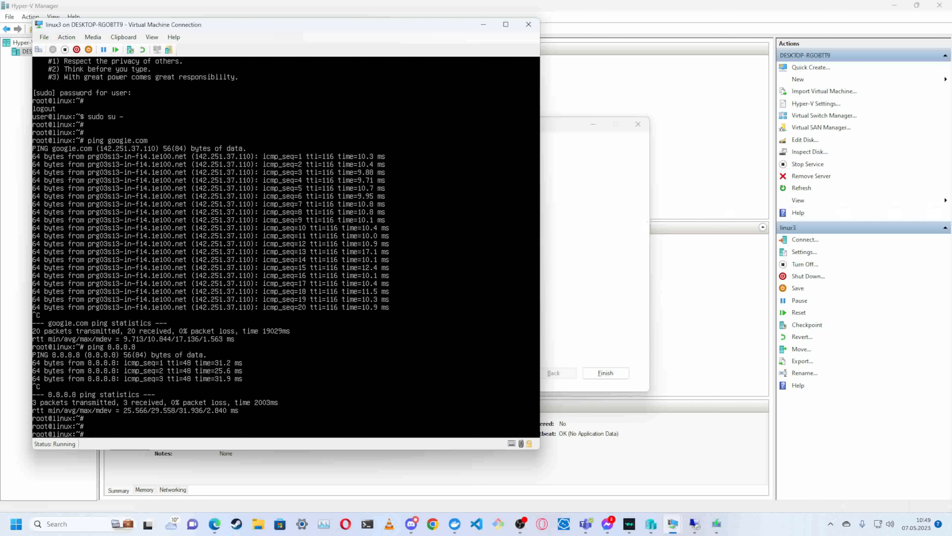
- Finish the Windows 10 Setup wizard and bring Hyper-V Manager back to the front
left_click(628, 254)
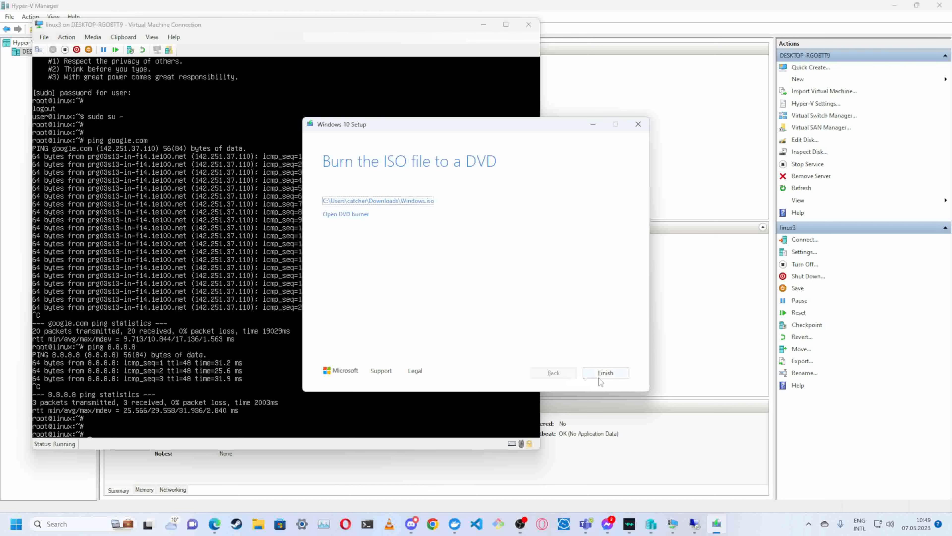
left_click(605, 373)
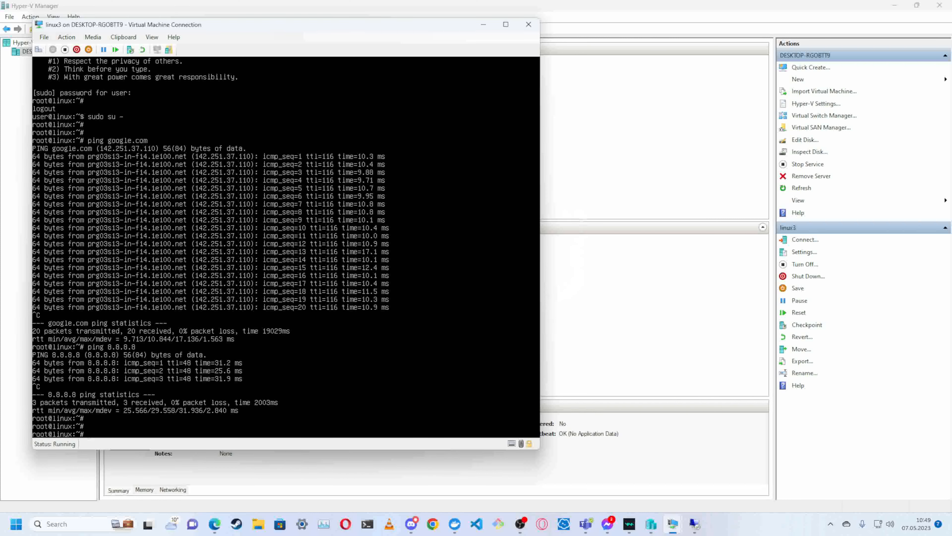
left_click(297, 239)
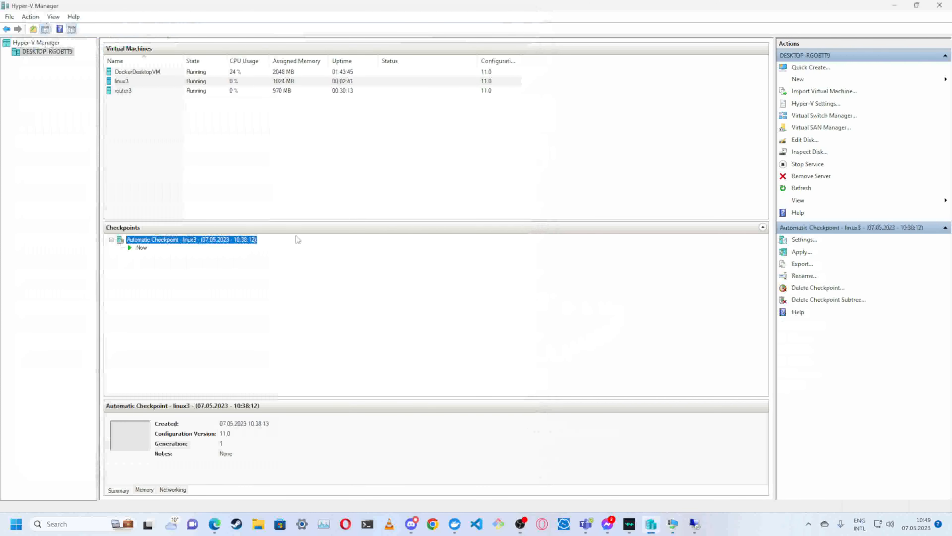
- Start a new virtual machine on the Hyper-V host, name it windows3 and keep Generation 1
left_click(119, 108)
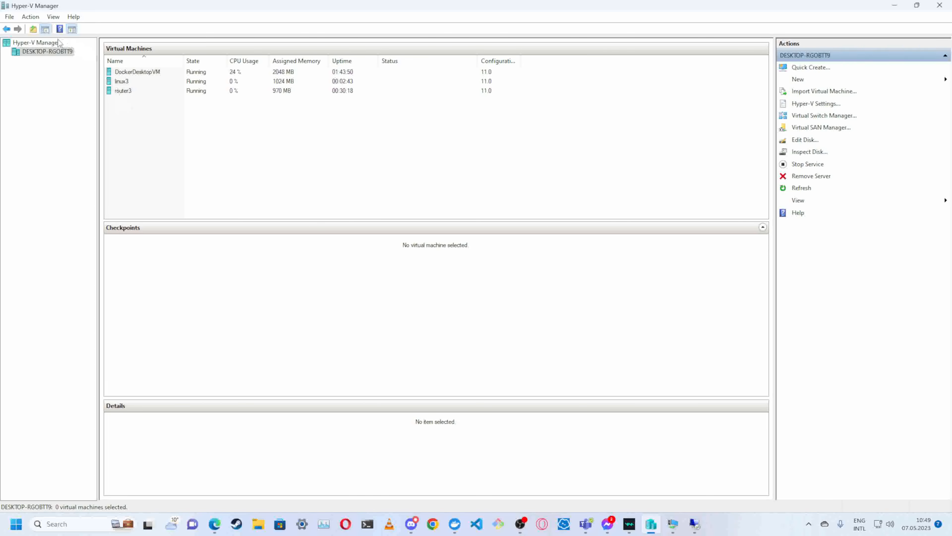
left_click(30, 17)
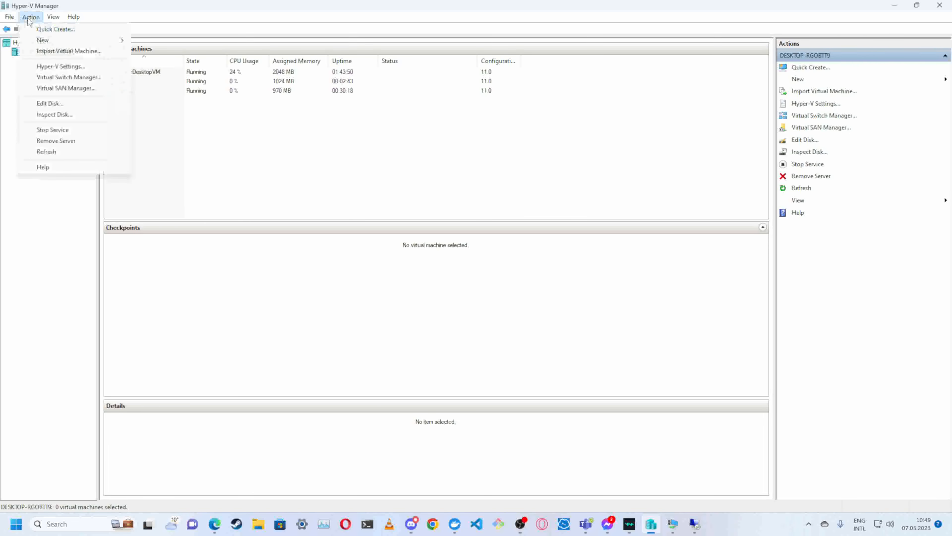
mouse_move(46, 40)
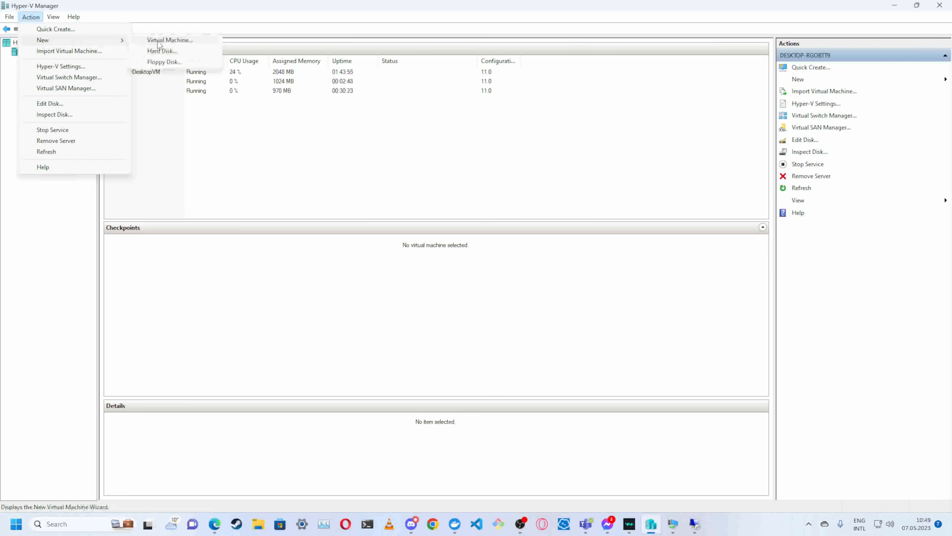
left_click(158, 41)
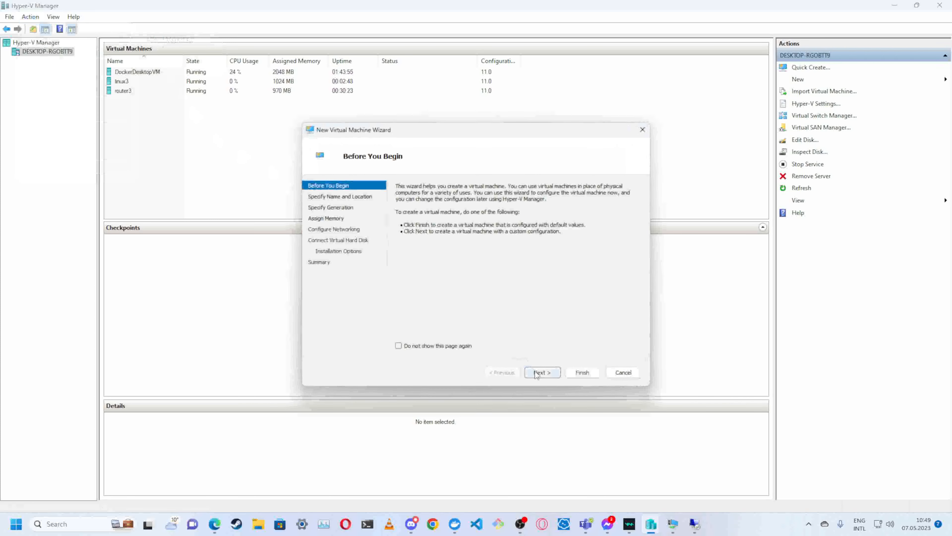
left_click(542, 372)
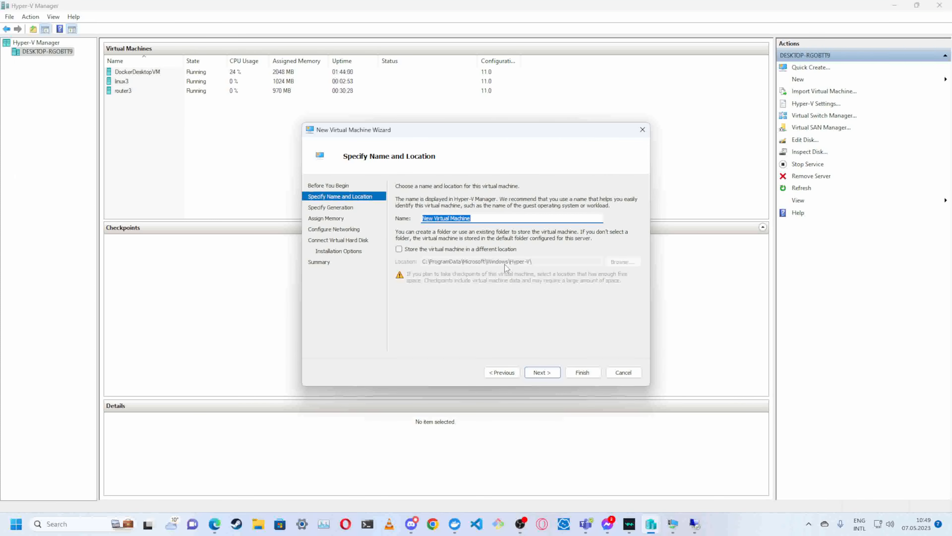
type("windows3")
left_click(551, 374)
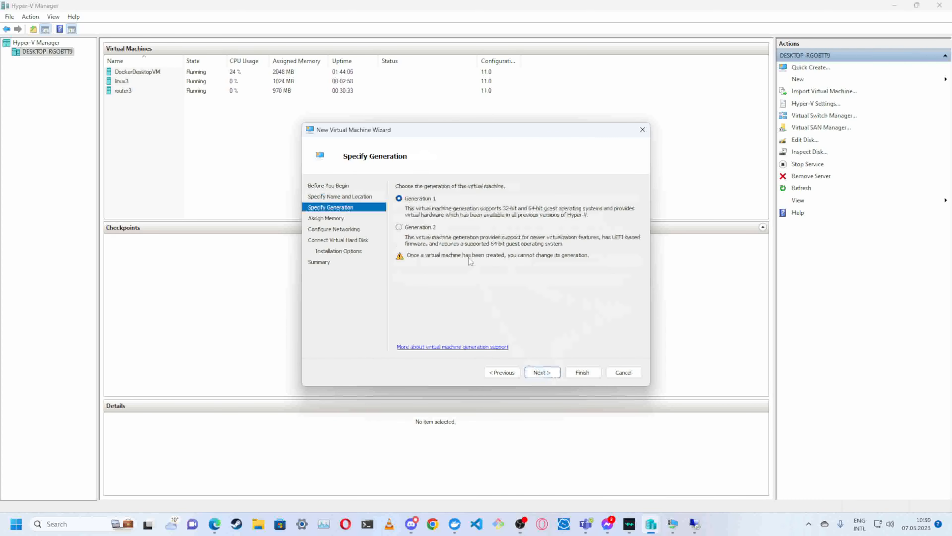
left_click(541, 372)
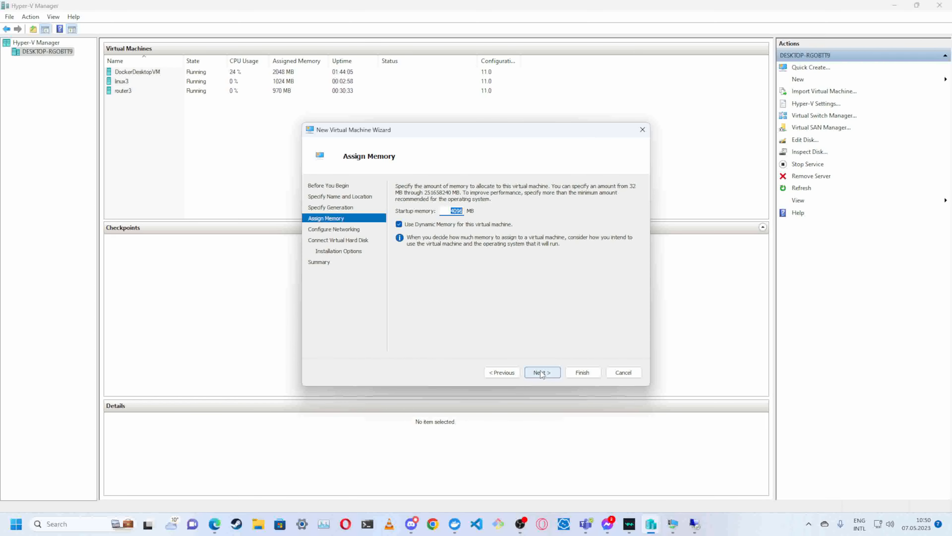
- Set the startup memory of windows3 to 1024 MB, keeping Dynamic Memory enabled
key("Right")
key("BackSpace")
key("BackSpace")
key("BackSpace")
key("BackSpace")
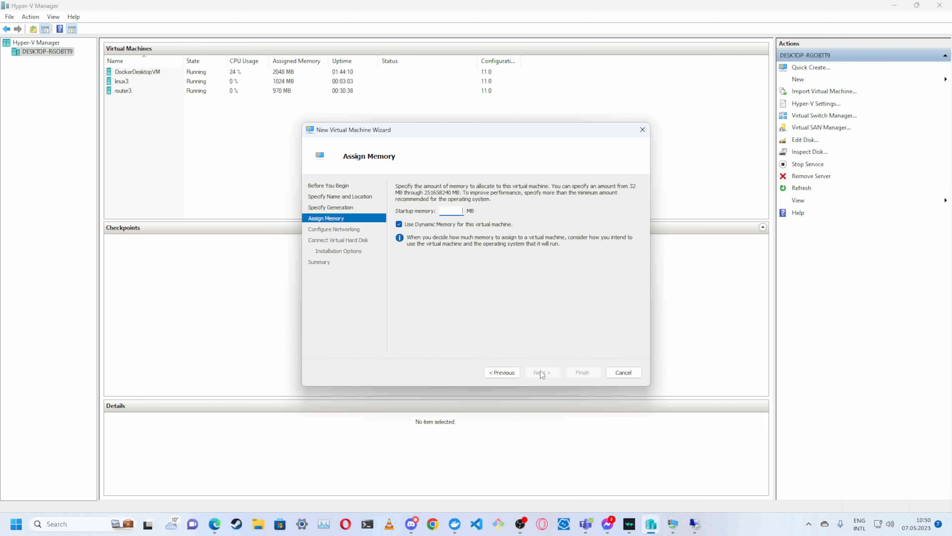
type("1024")
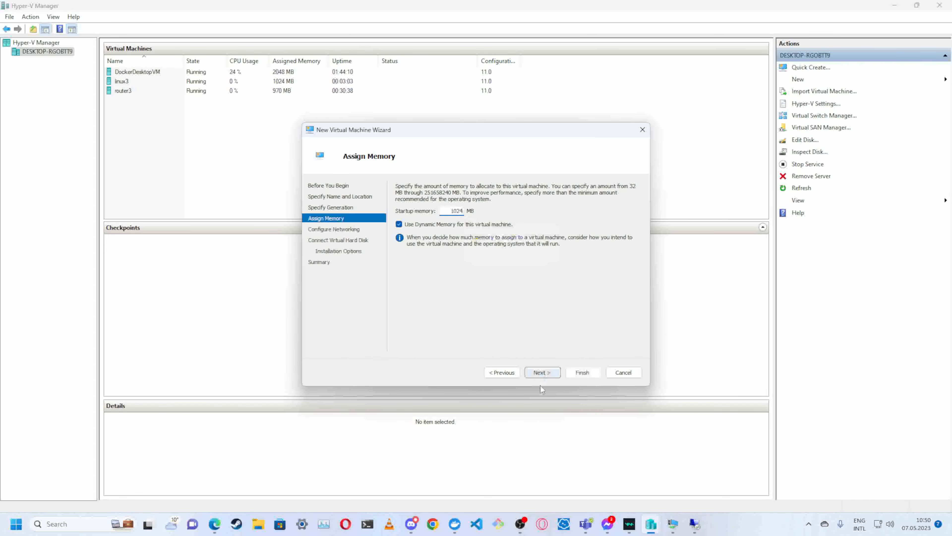
left_click(542, 372)
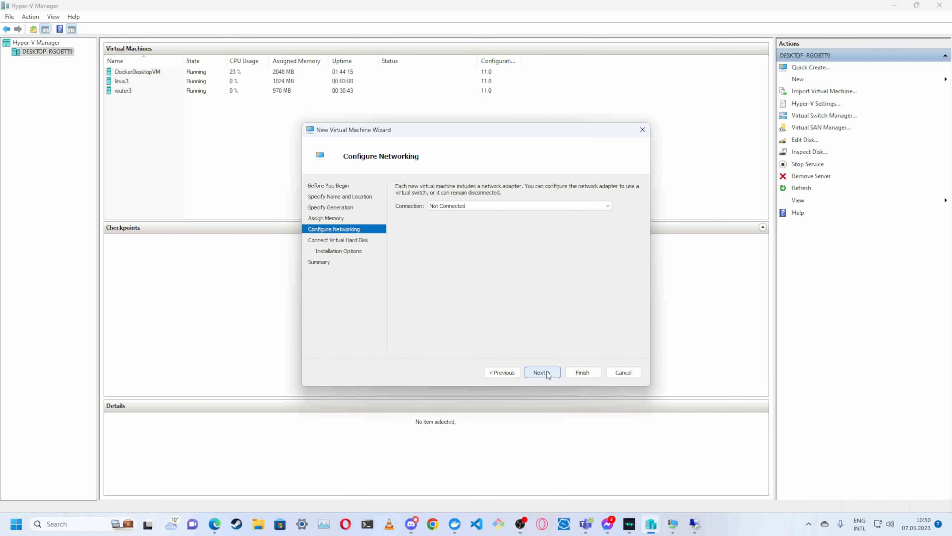
- Connect the network adapter of windows3 to the priv2 virtual switch
left_click(608, 207)
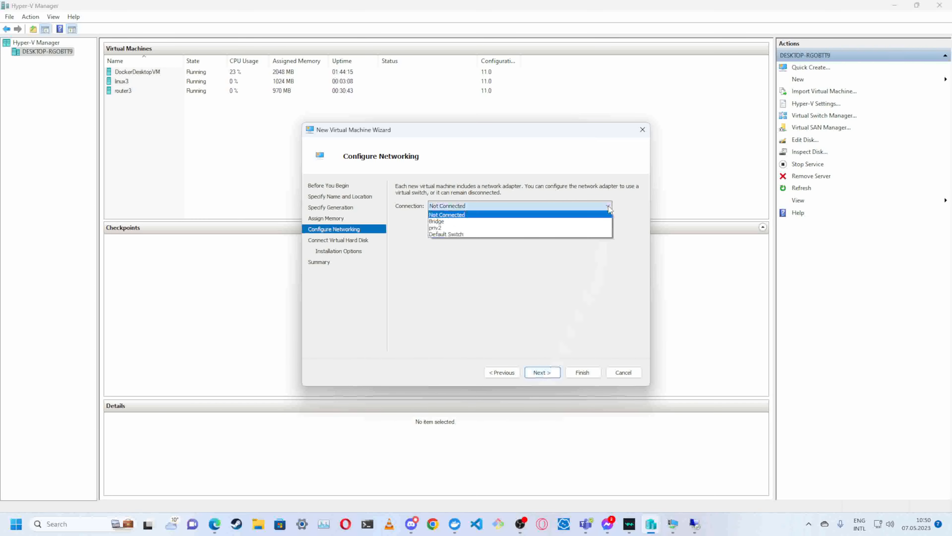
left_click(517, 227)
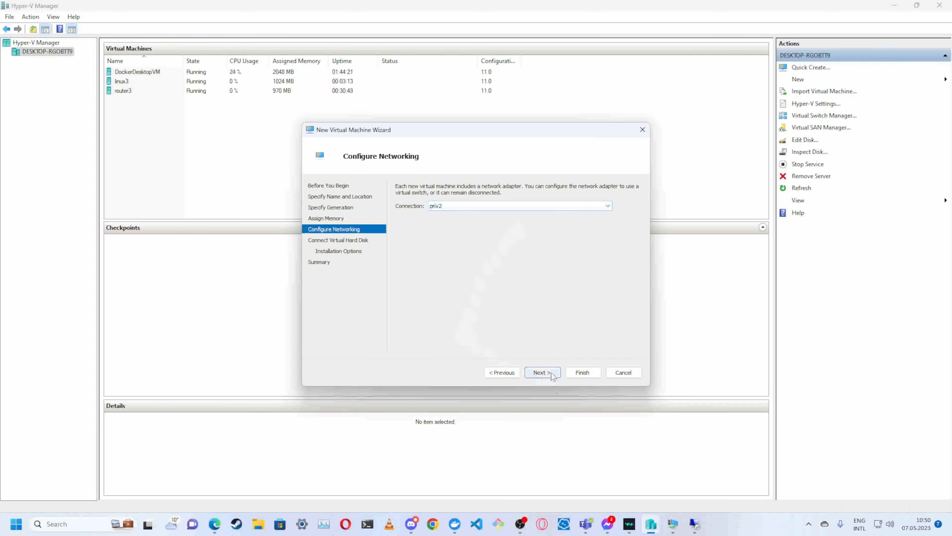
left_click(542, 373)
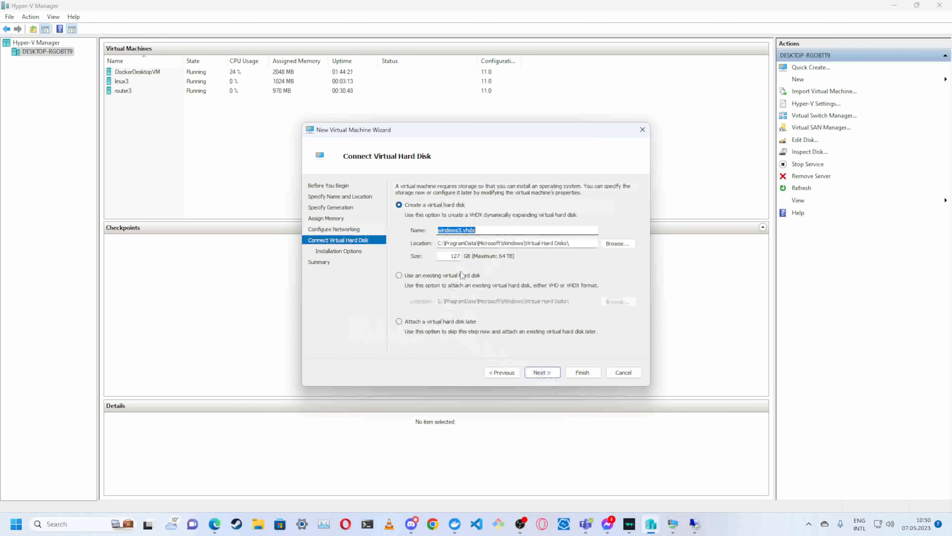
- Set the size of the new virtual hard disk windows3.vhdx to 64 GB
double_click(452, 256)
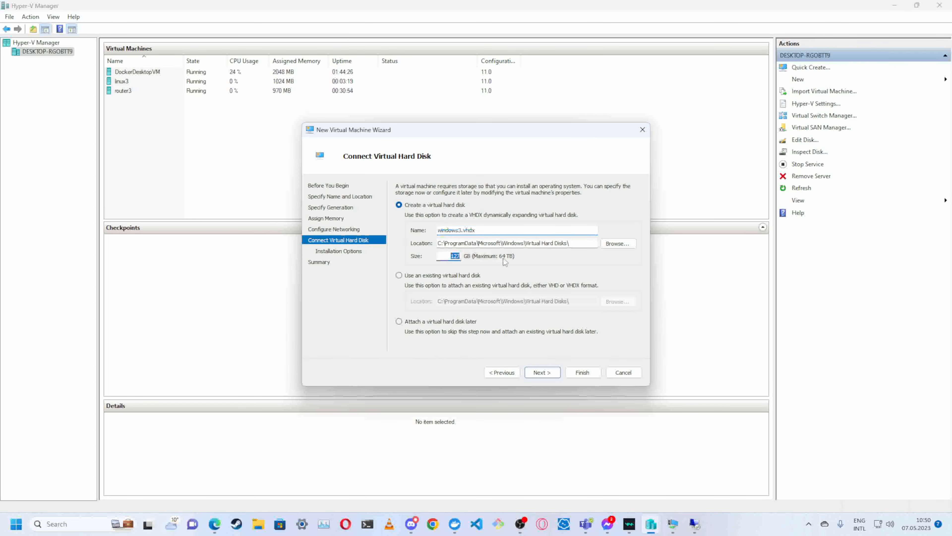
type("64")
left_click(554, 373)
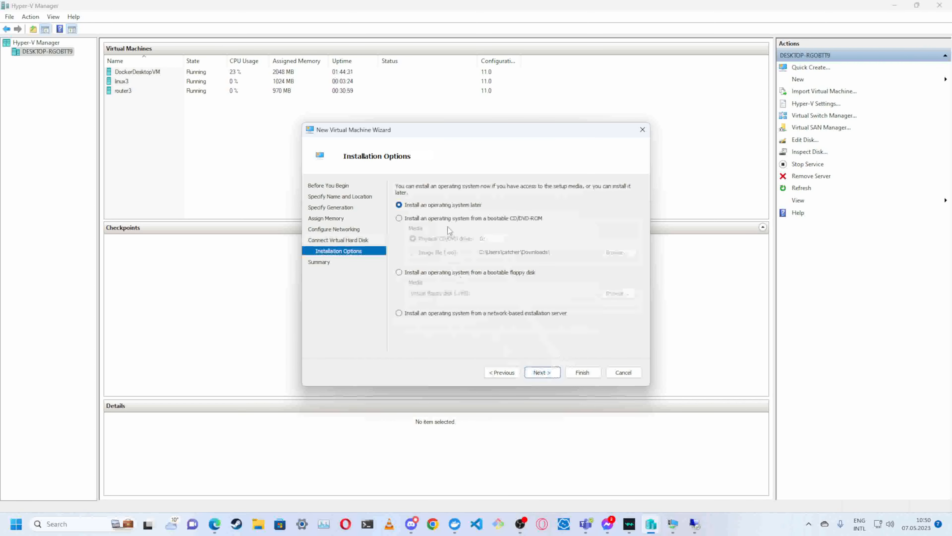
- Choose installation from the Windows.iso image file in Downloads and finish creating the windows3 virtual machine
left_click(449, 219)
left_click(439, 256)
left_click(618, 252)
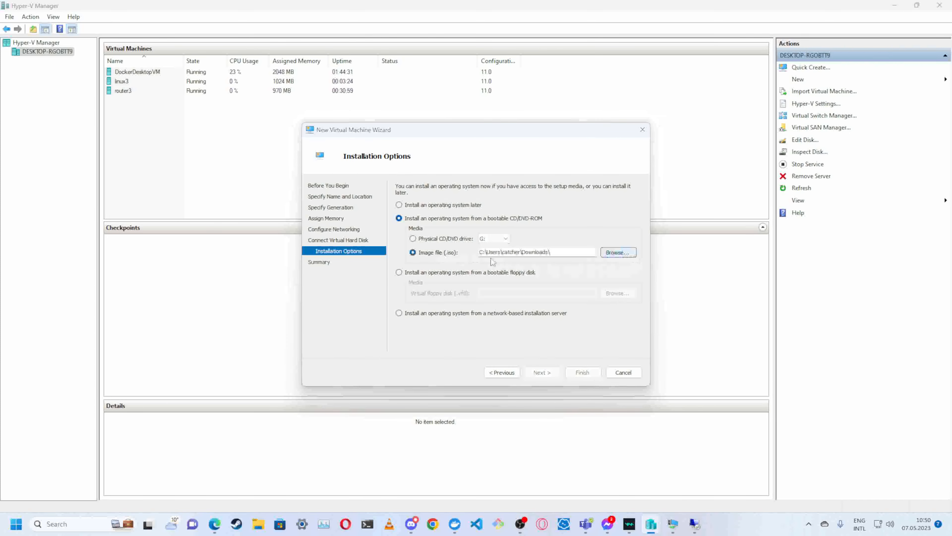
double_click(416, 231)
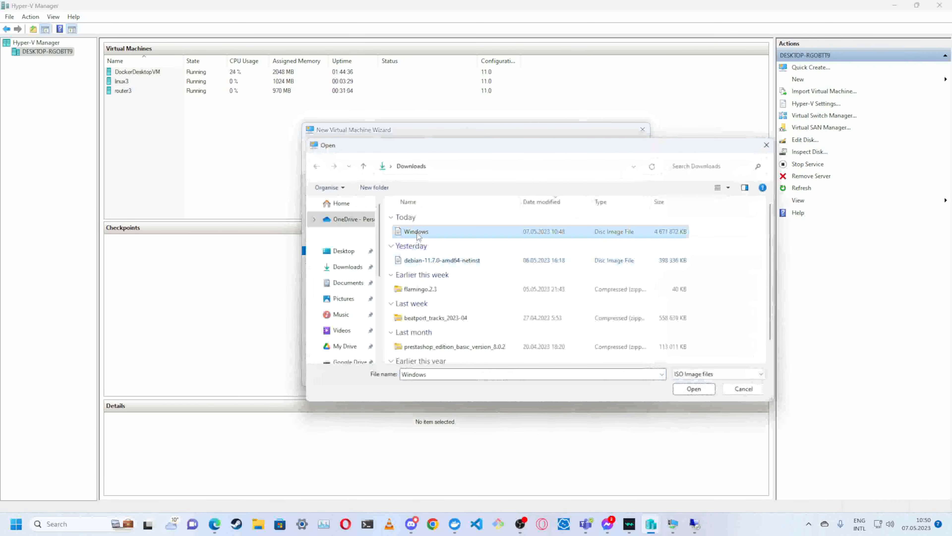
left_click(542, 372)
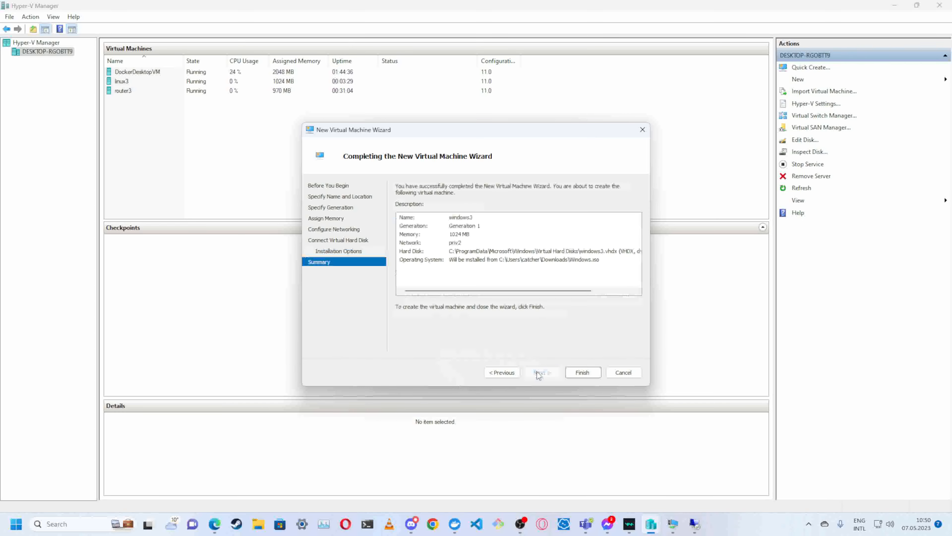
left_click(583, 373)
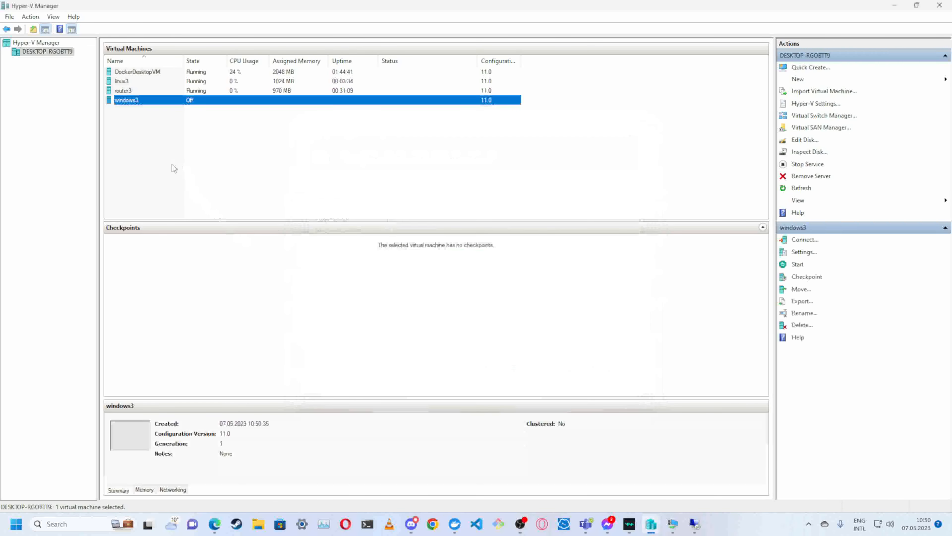
- Open a connection to the windows3 virtual machine and start it
double_click(152, 104)
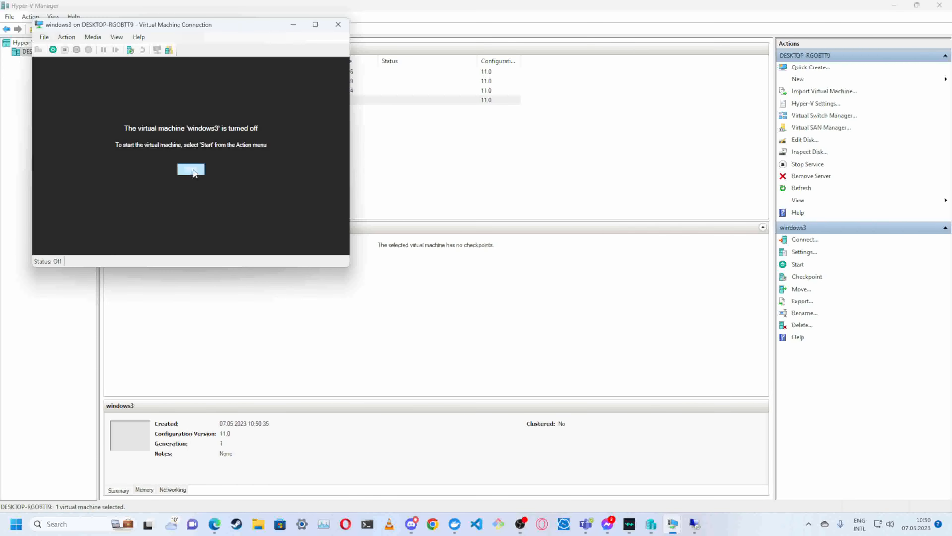
left_click(191, 169)
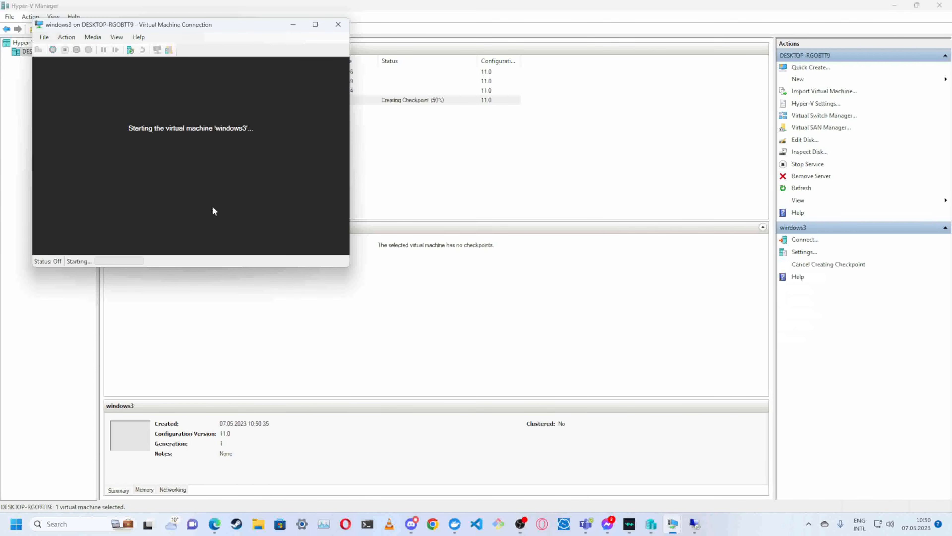
left_click(263, 170)
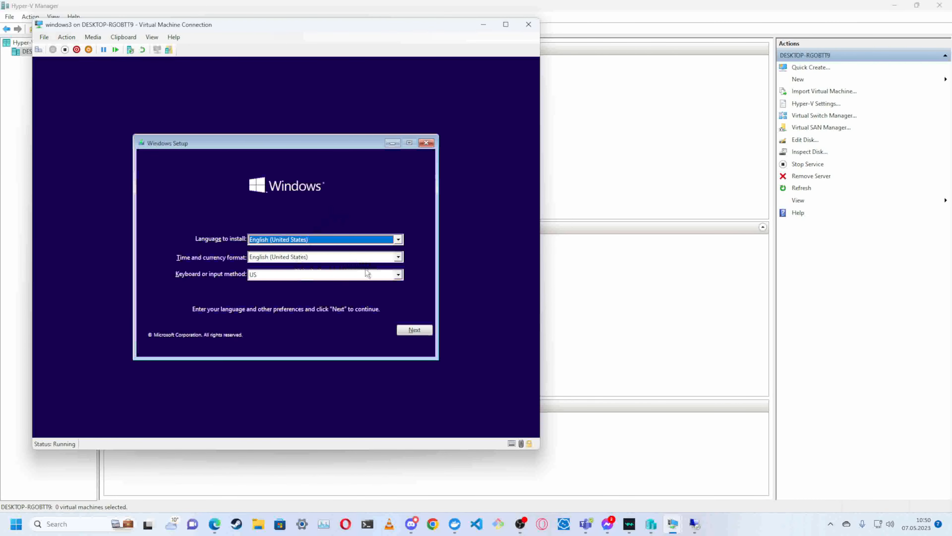
- Set the time and currency format of the Windows installation to Czech (Czechia)
left_click(398, 258)
scroll(368, 291, "up", 15)
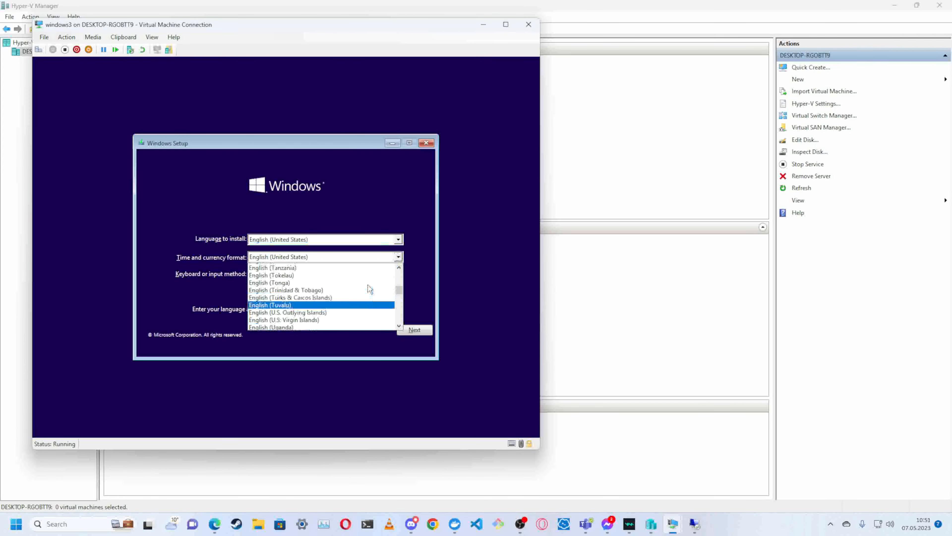
scroll(368, 287, "up", 20)
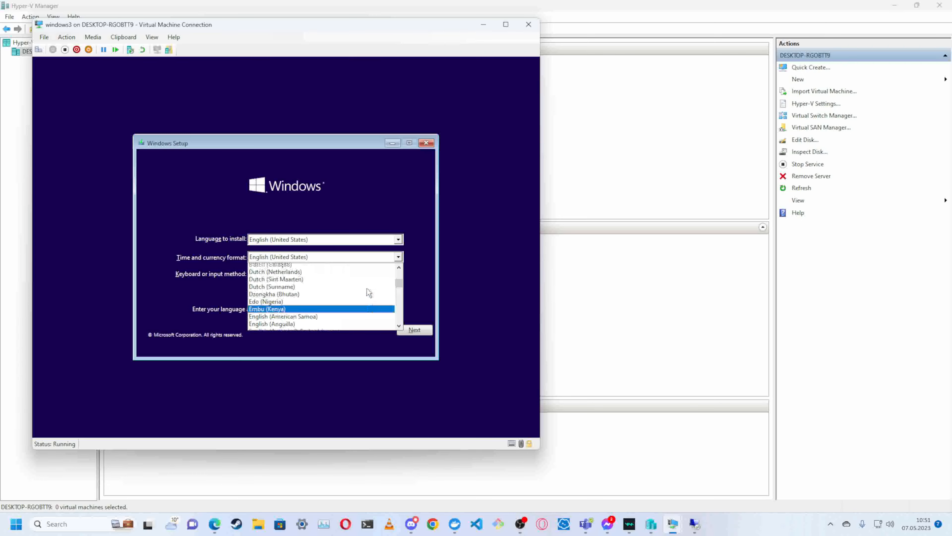
scroll(368, 290, "down", 4)
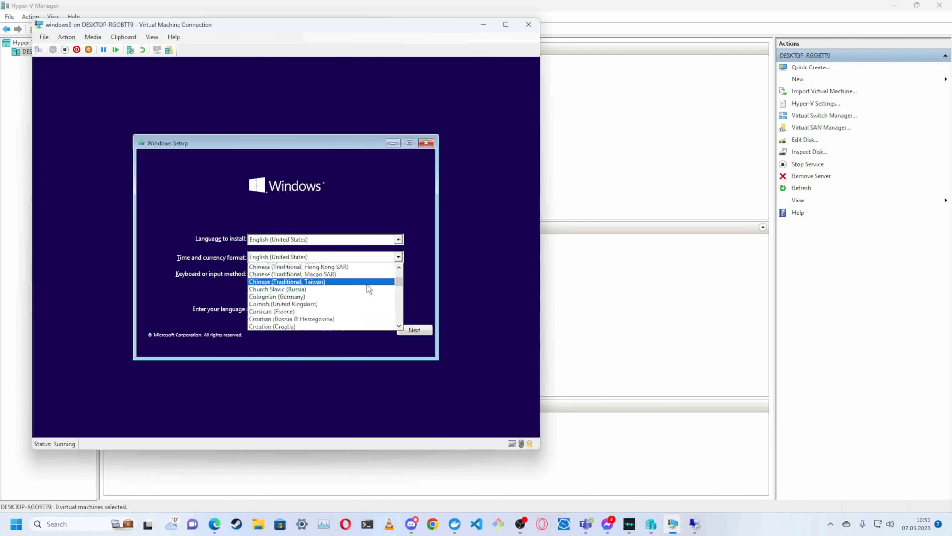
scroll(367, 284, "down", 3)
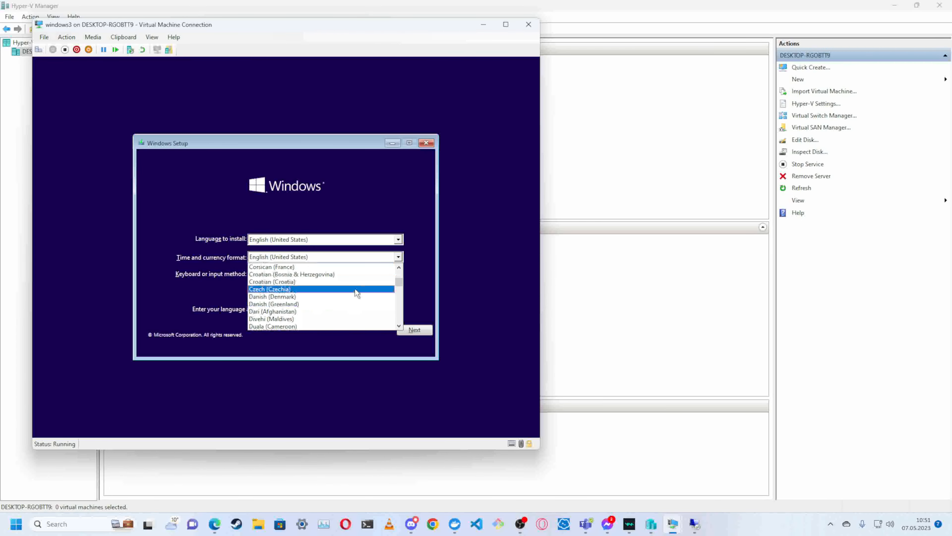
left_click(355, 289)
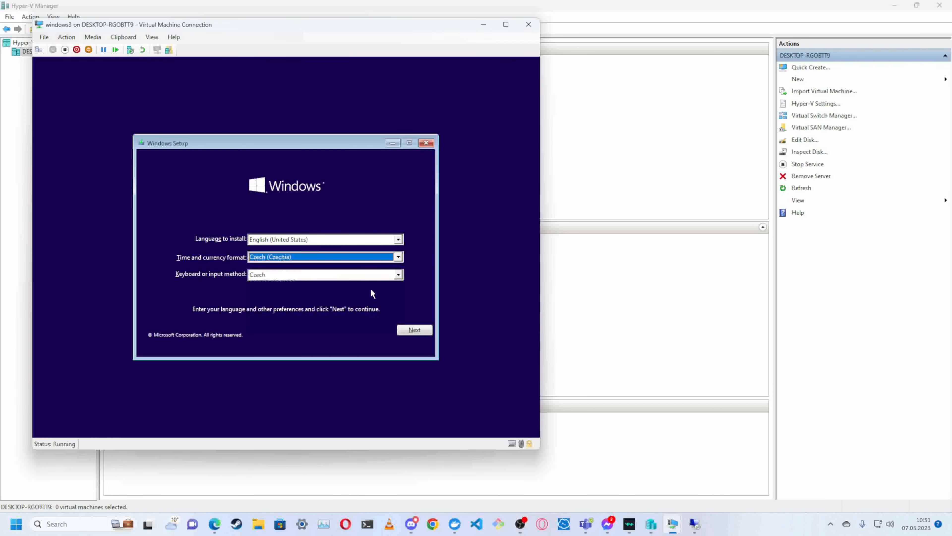
- Set the keyboard or input method to United States-International and accept the language preferences
left_click(398, 275)
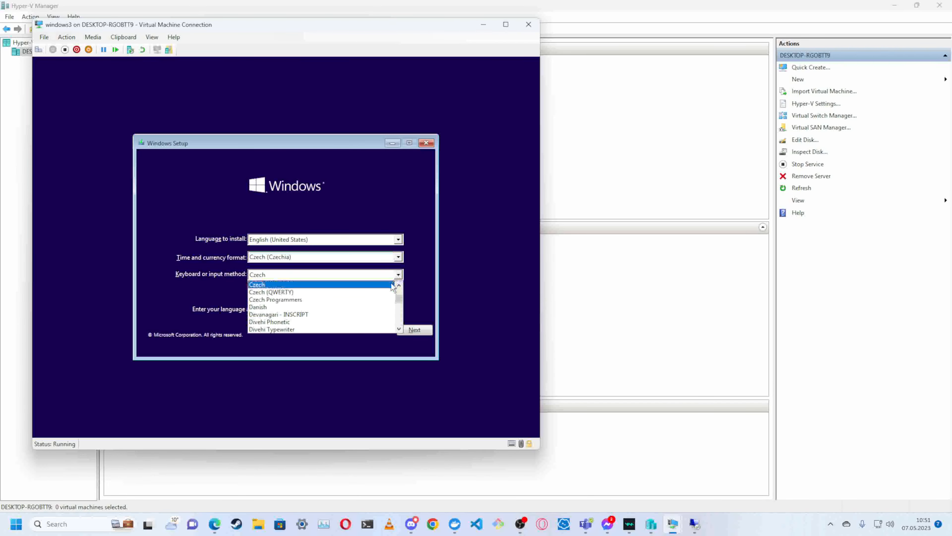
scroll(359, 302, "up", 10)
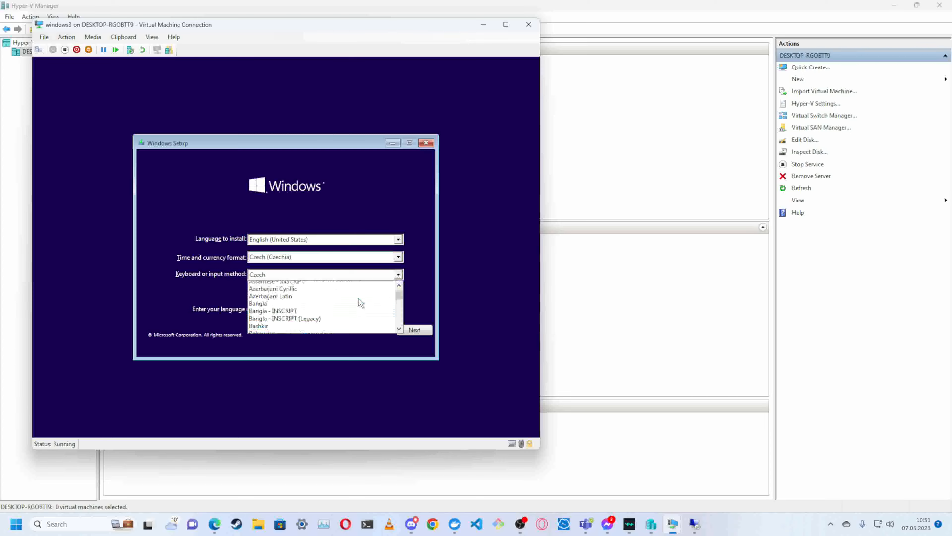
scroll(361, 303, "up", 2)
scroll(360, 300, "down", 20)
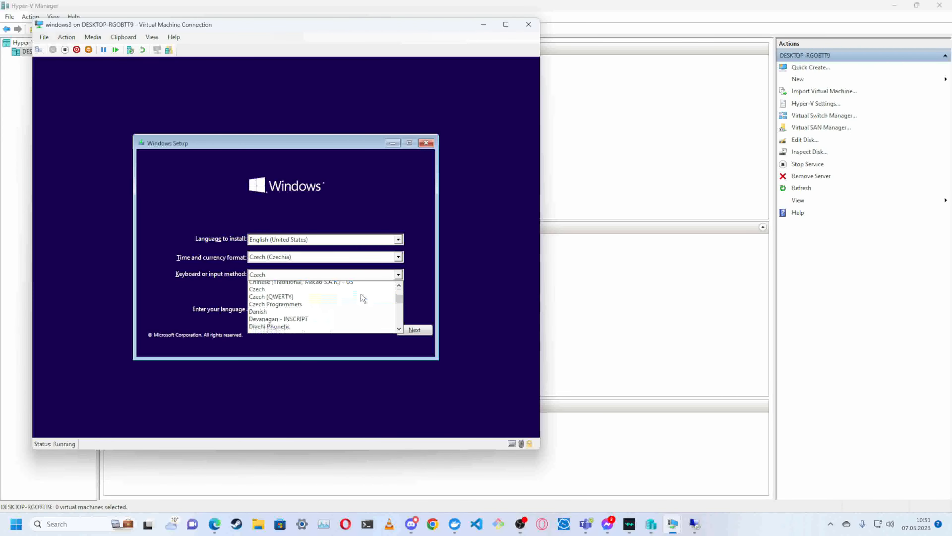
scroll(361, 293, "down", 20)
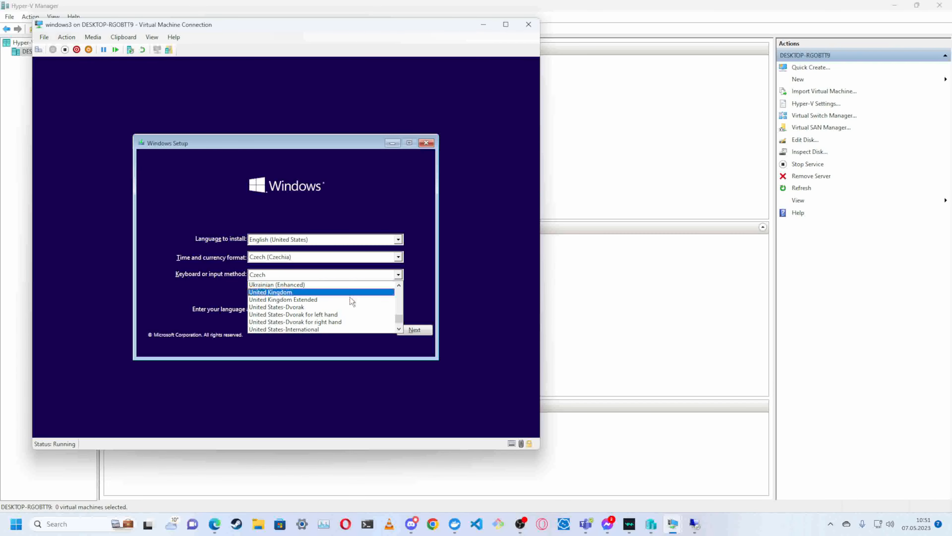
scroll(347, 302, "down", 1)
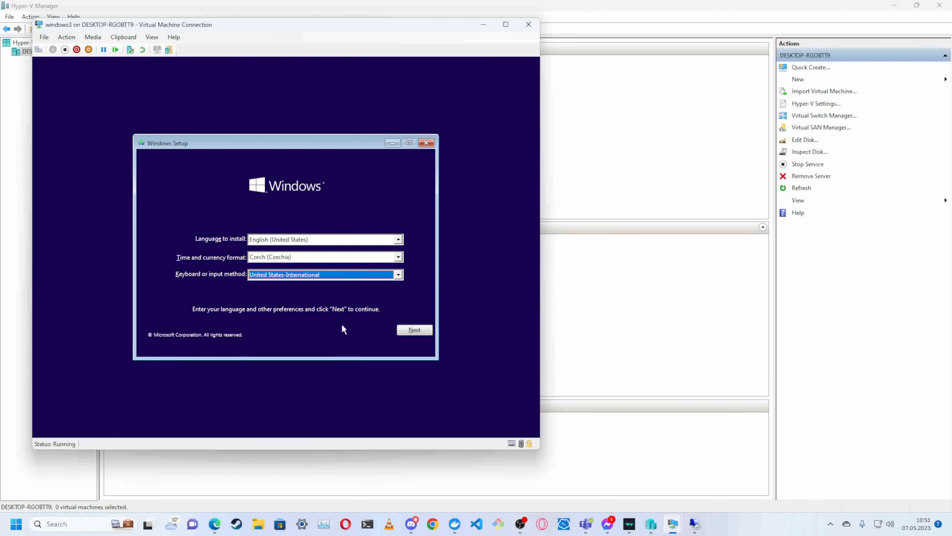
left_click(420, 330)
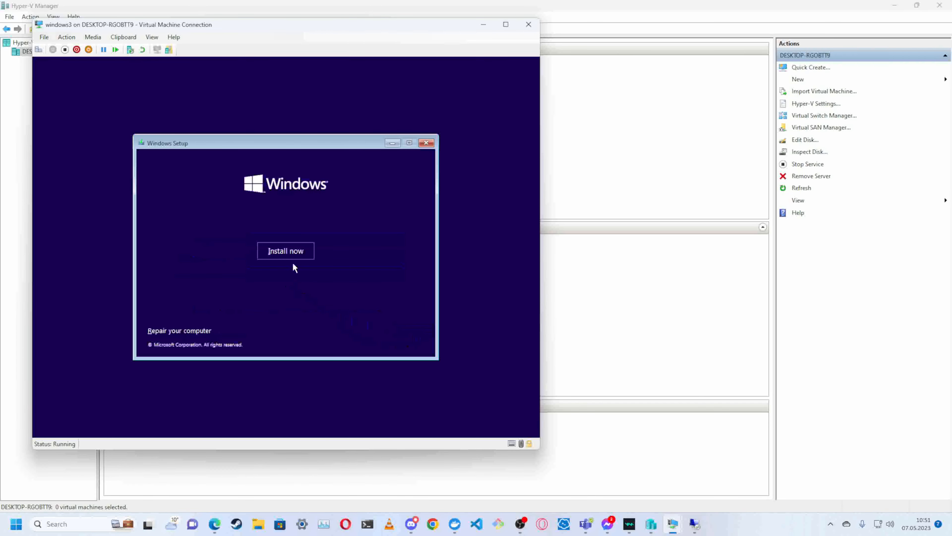
- Begin the Windows installation without a product key and choose the Windows 10 Pro edition
left_click(293, 253)
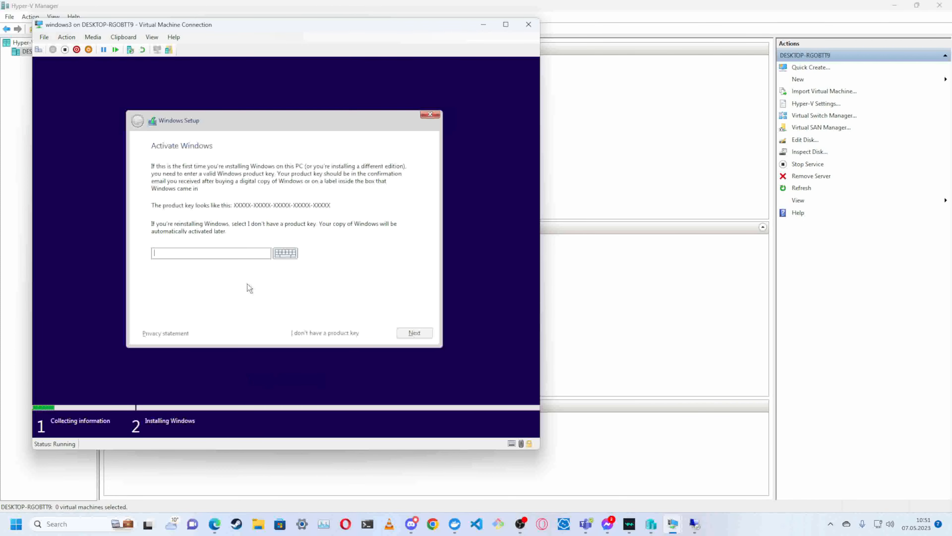
left_click(300, 333)
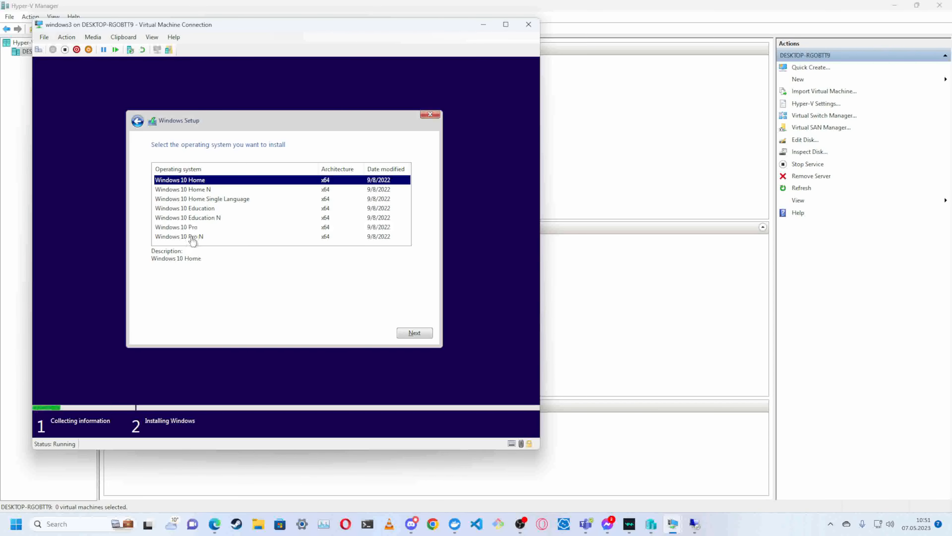
left_click(192, 227)
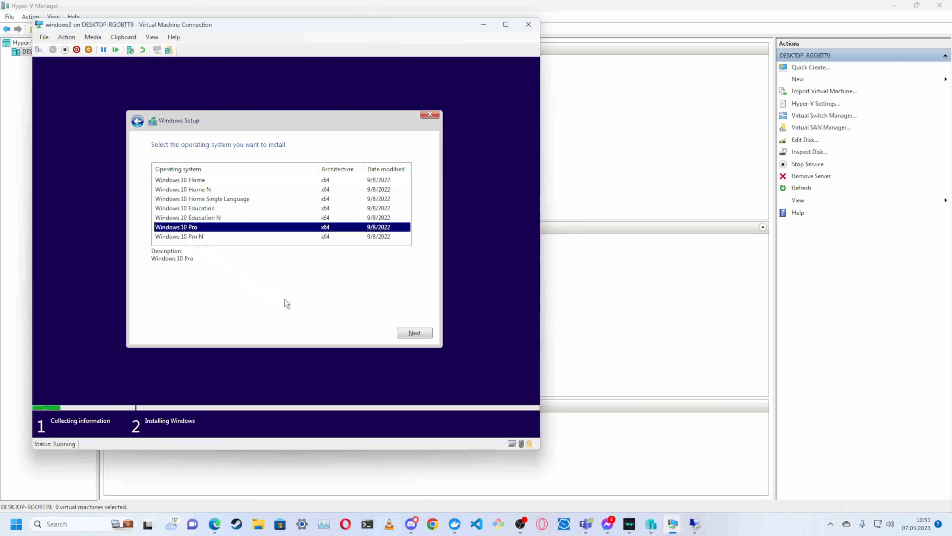
left_click(407, 332)
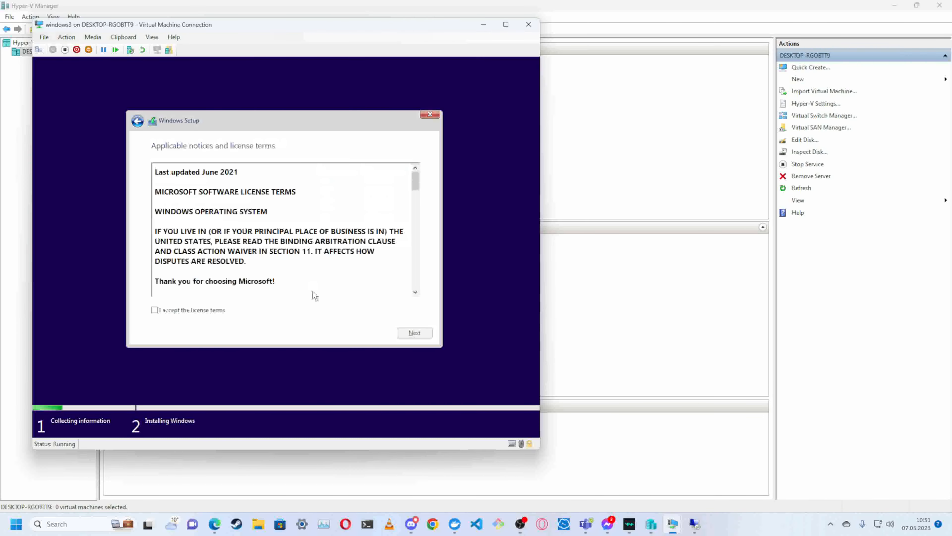
- Accept the license terms and choose the custom installation that installs Windows only
left_click(221, 310)
left_click(403, 332)
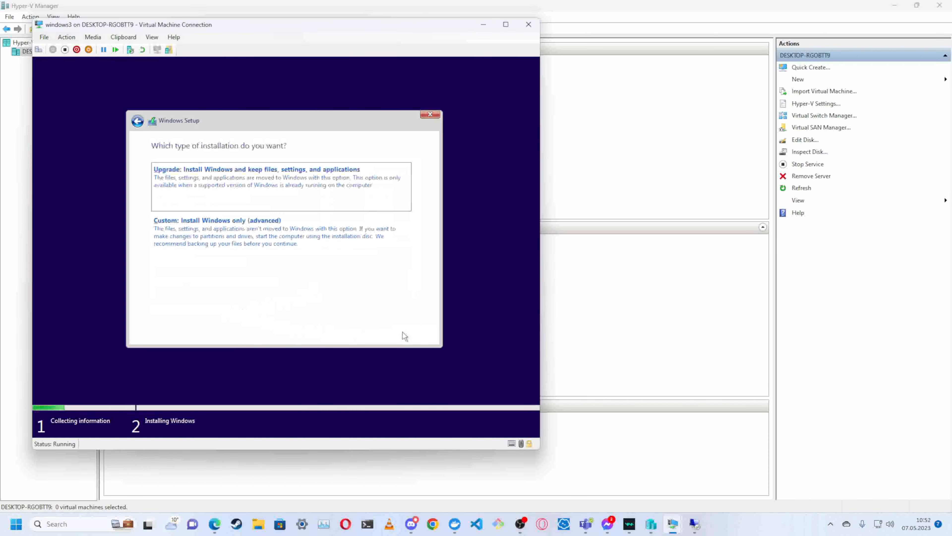
left_click(260, 243)
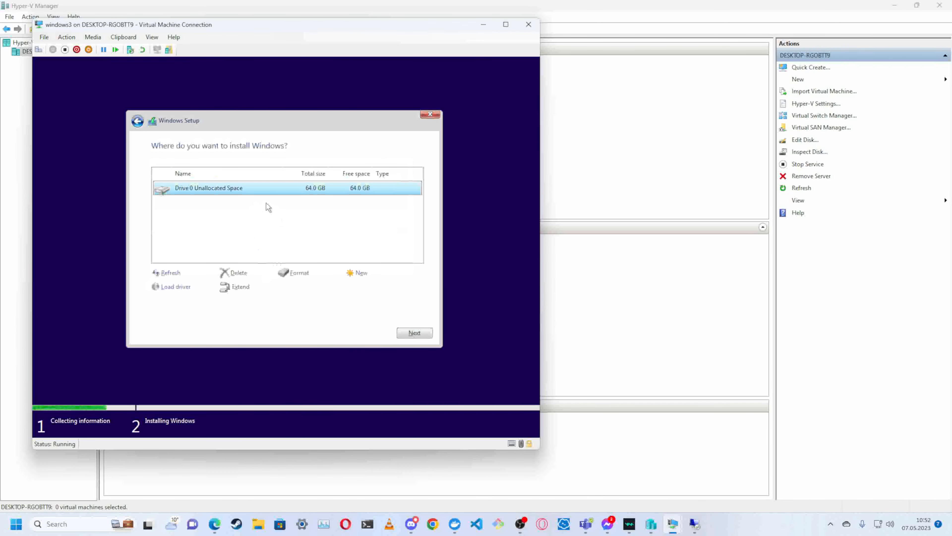
- Create a 65536 MB partition from the unallocated space on Drive 0 and install Windows on the primary partition
left_click(360, 272)
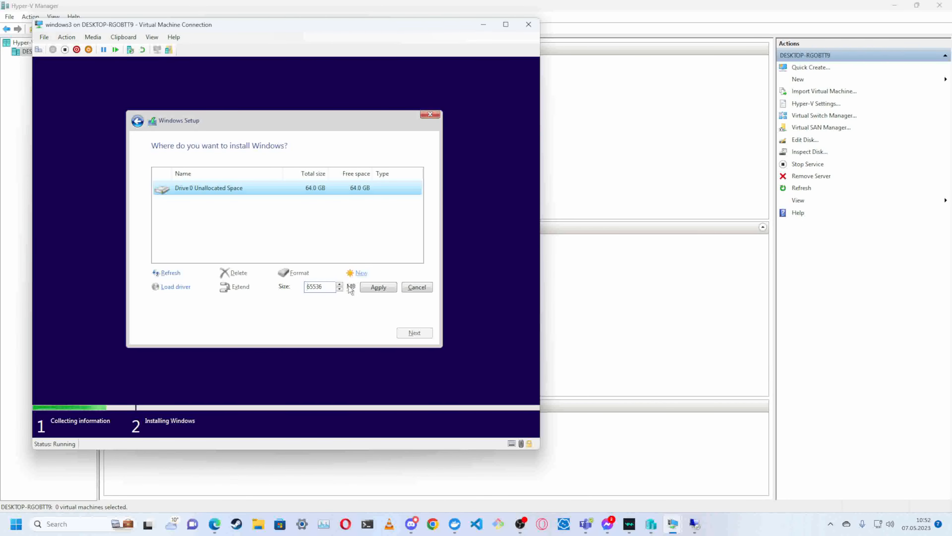
left_click(378, 287)
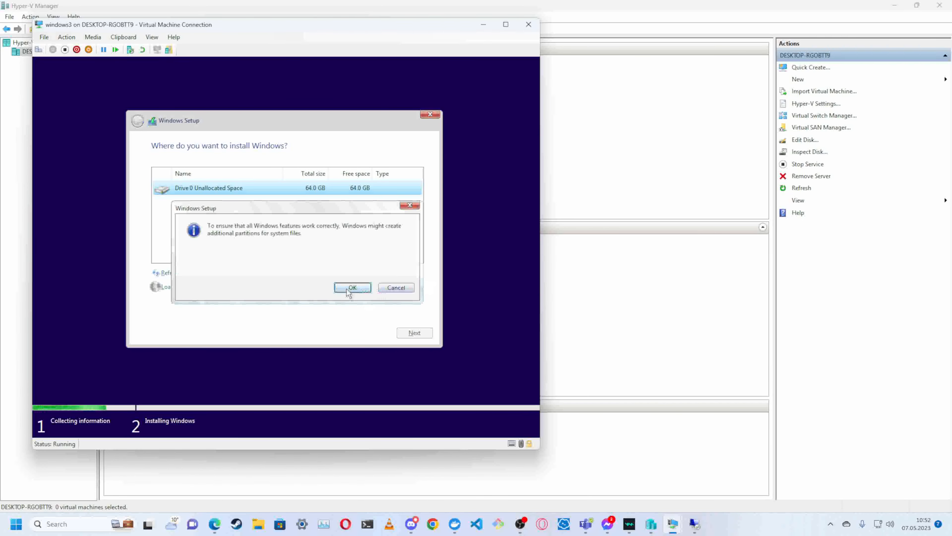
left_click(352, 287)
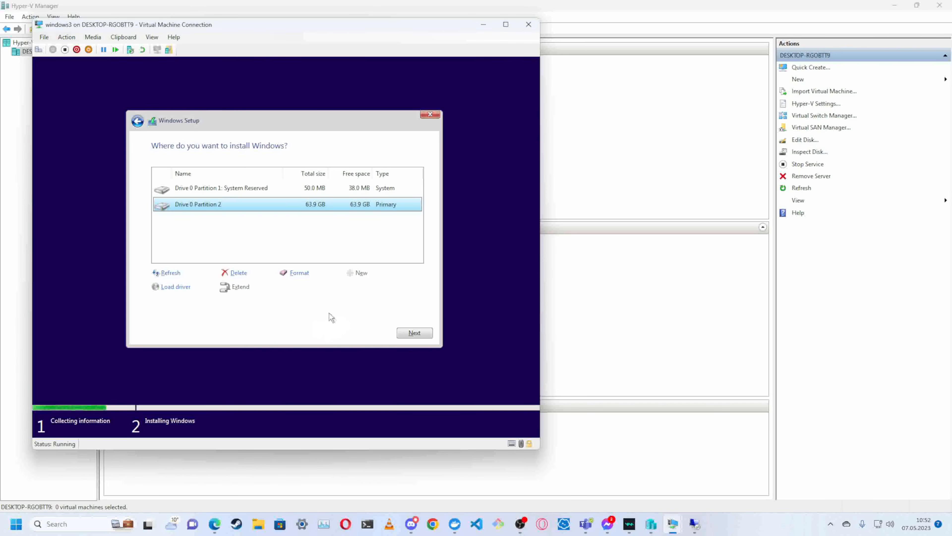
left_click(415, 336)
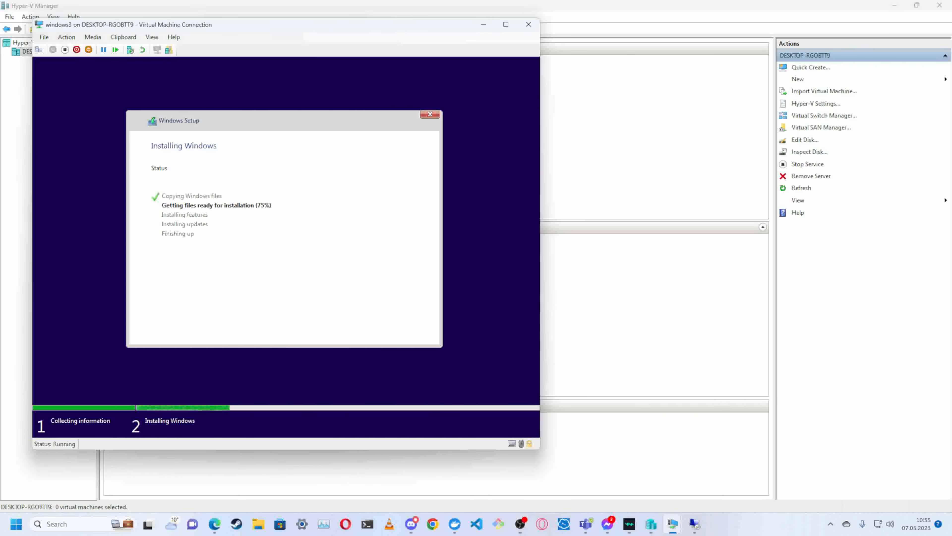
key("alt+Tab")
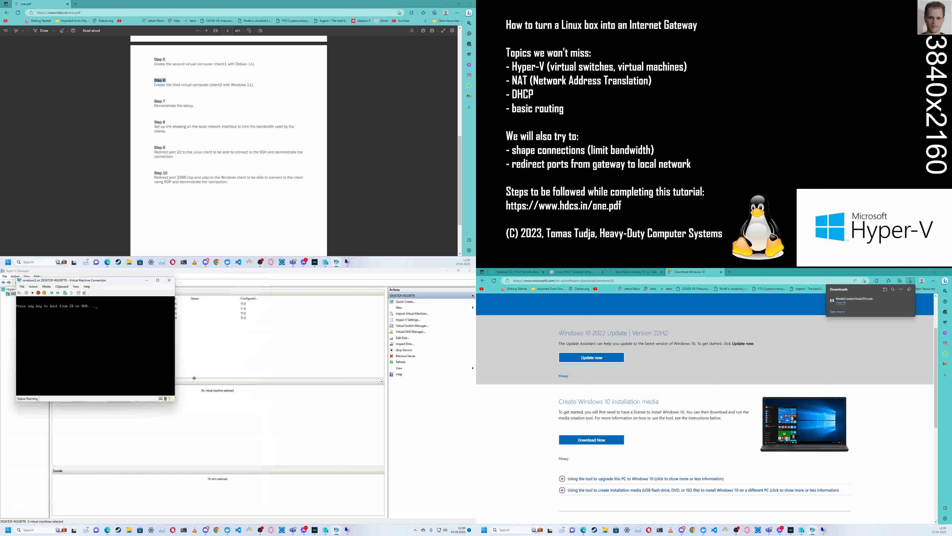
key("Return")
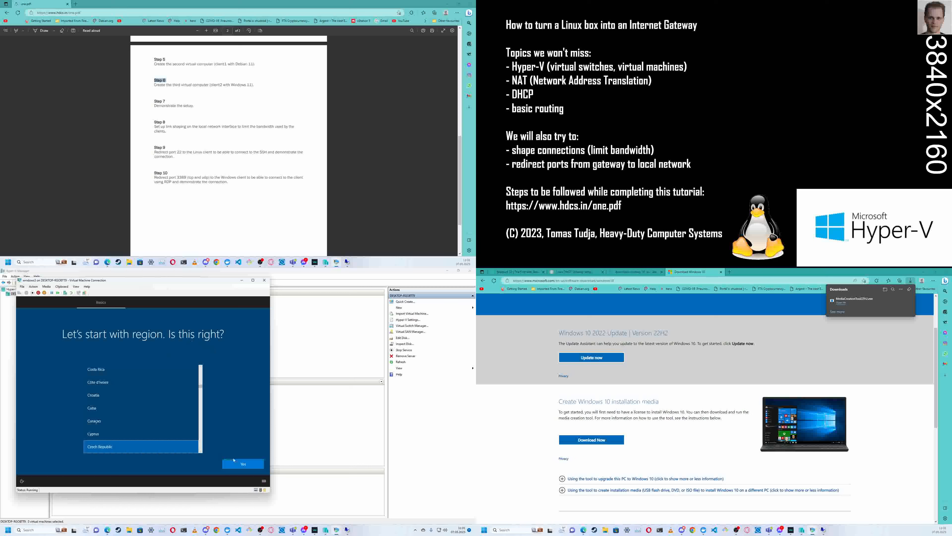
- Confirm Czech Republic as the region and US as the keyboard layout, skipping a second layout
left_click(244, 463)
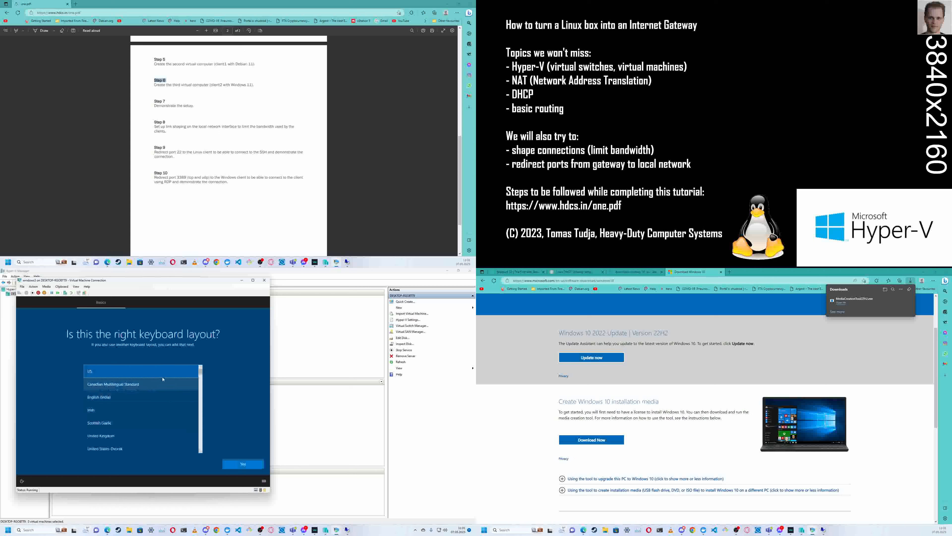
left_click(243, 464)
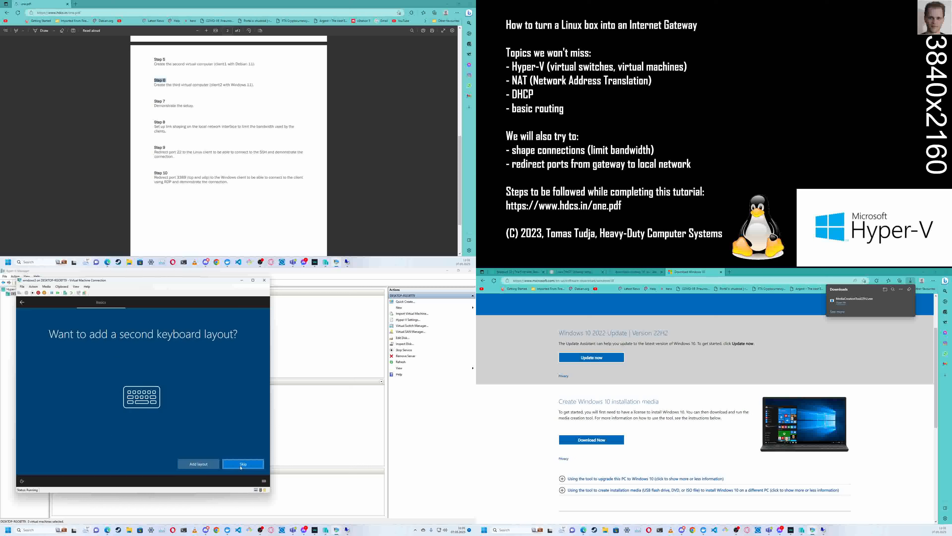
left_click(241, 468)
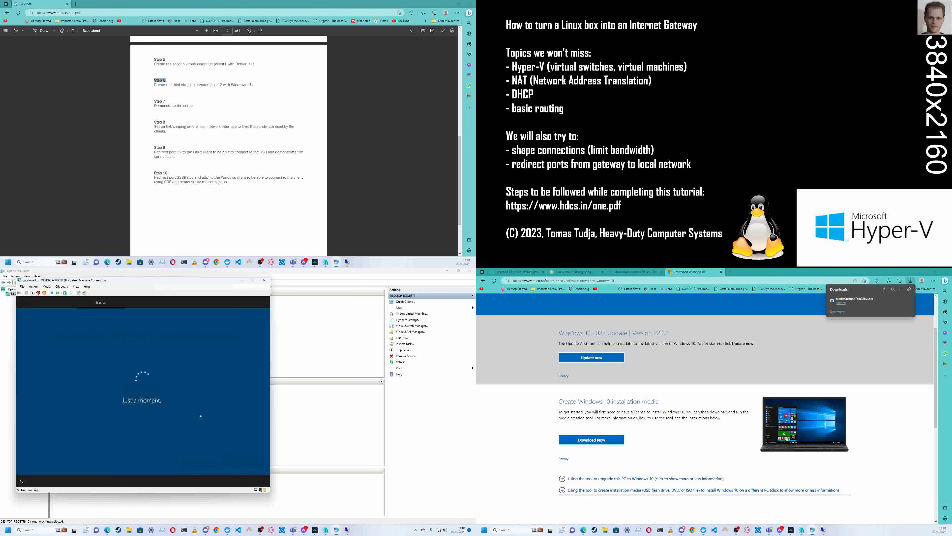
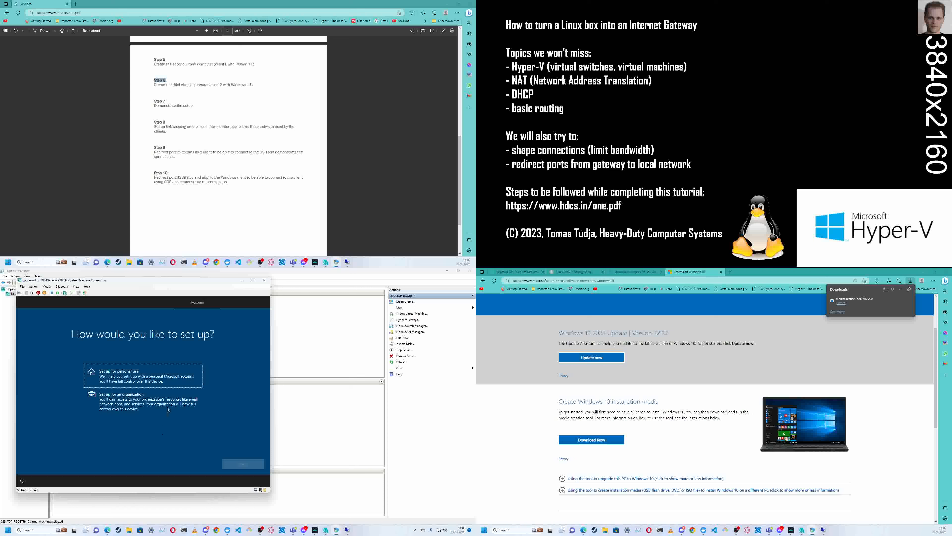
- Set up Windows for personal use with an offline account and choose the limited experience
left_click(168, 376)
left_click(255, 467)
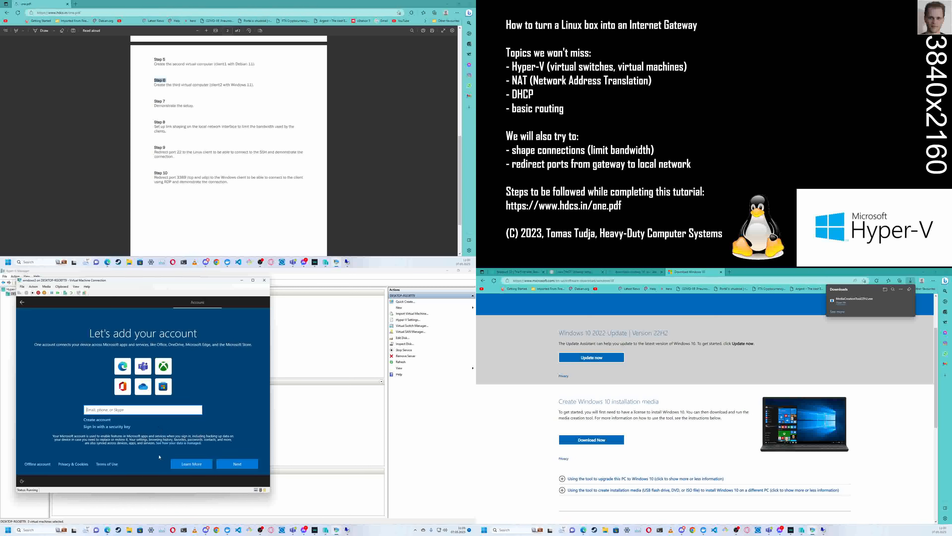
left_click(44, 468)
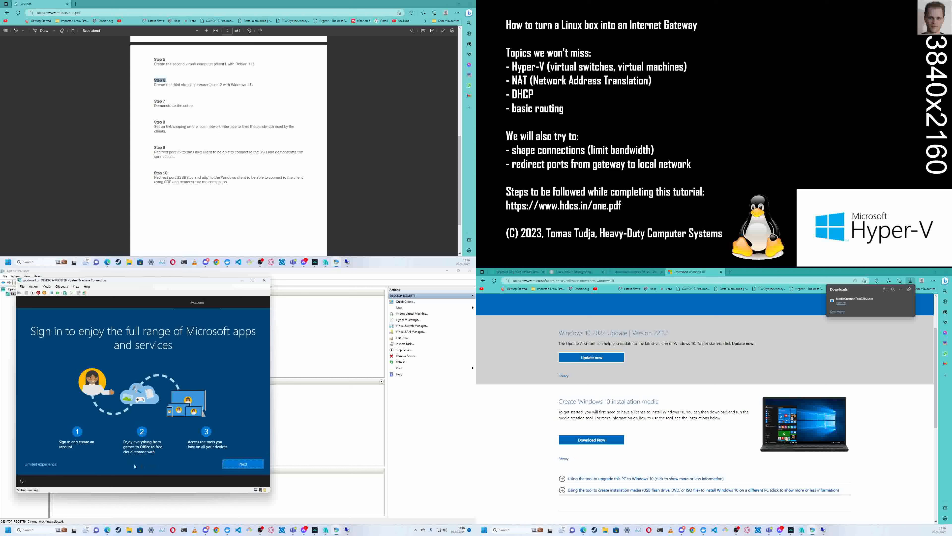
left_click(49, 464)
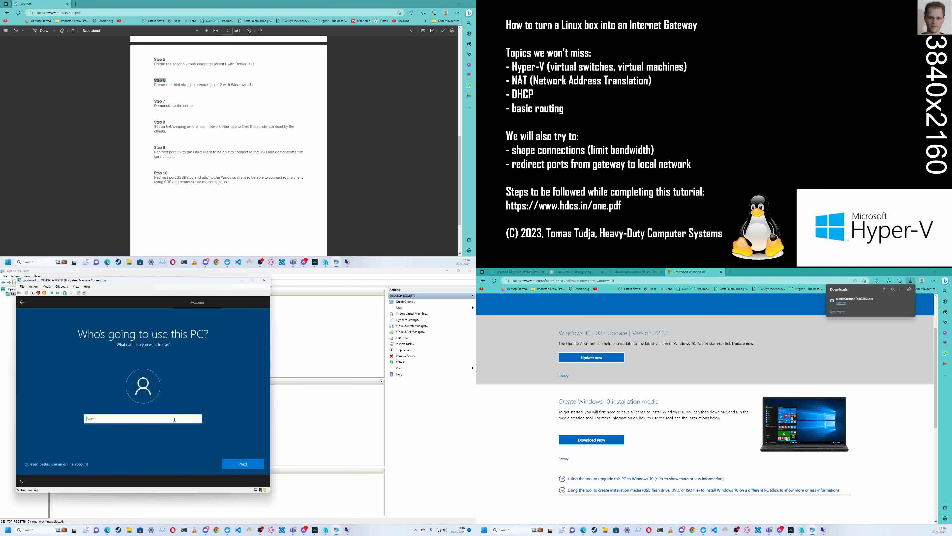
- Create the local account named "user" and enter and confirm the account password
type("user")
left_click(230, 461)
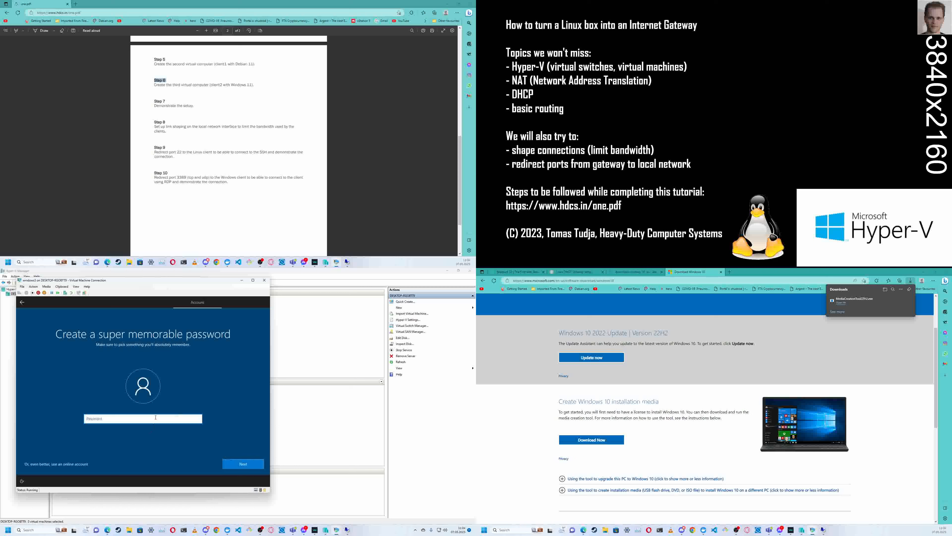
type("*****")
left_click(242, 465)
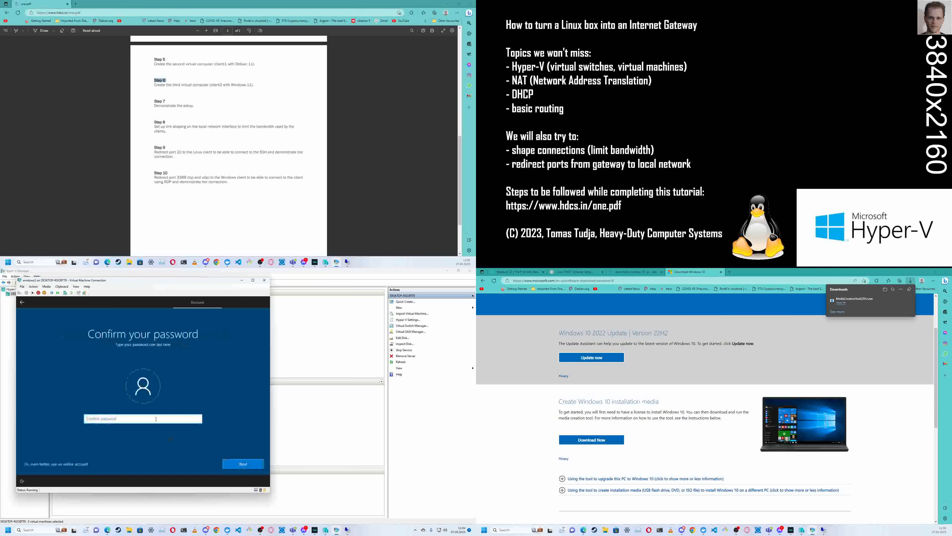
type("******")
key("Return")
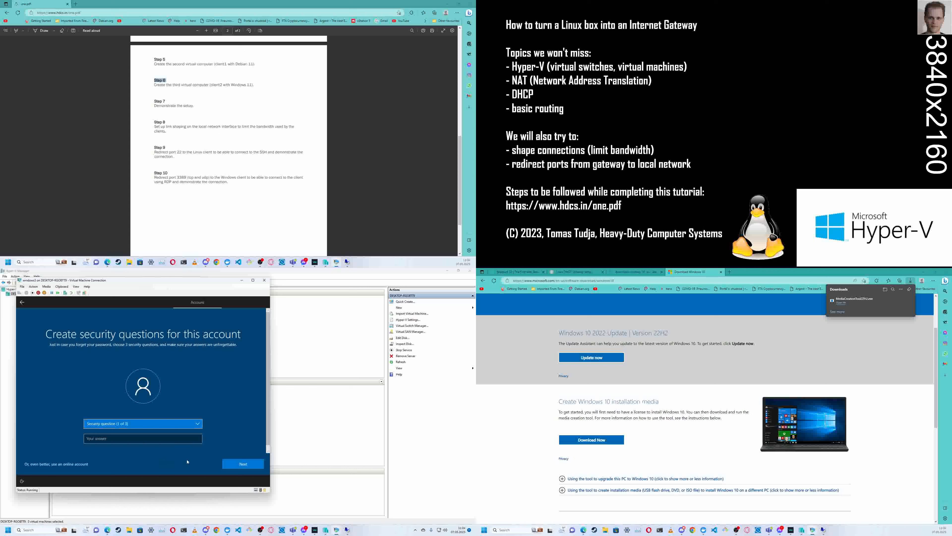
- Choose the first pet's name as security question 1 and fill in the security answer
left_click(198, 424)
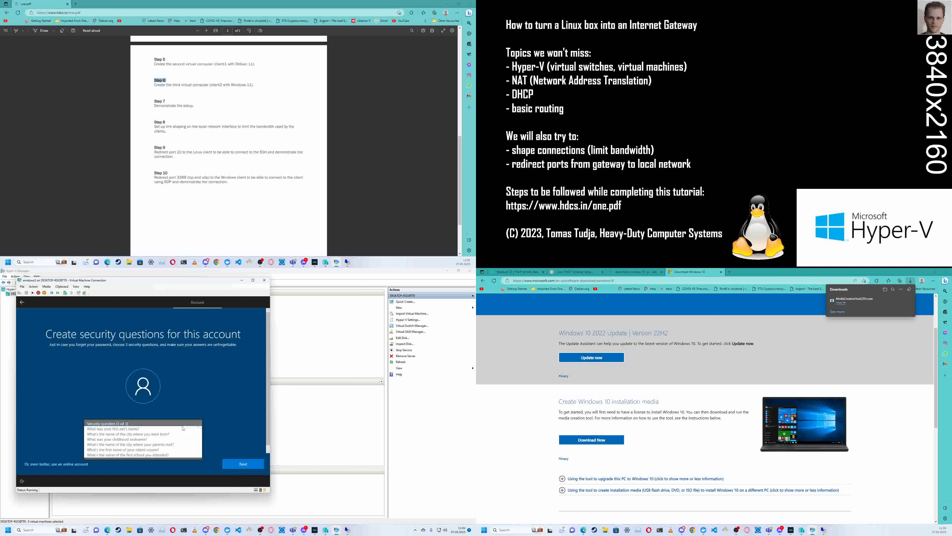
left_click(167, 428)
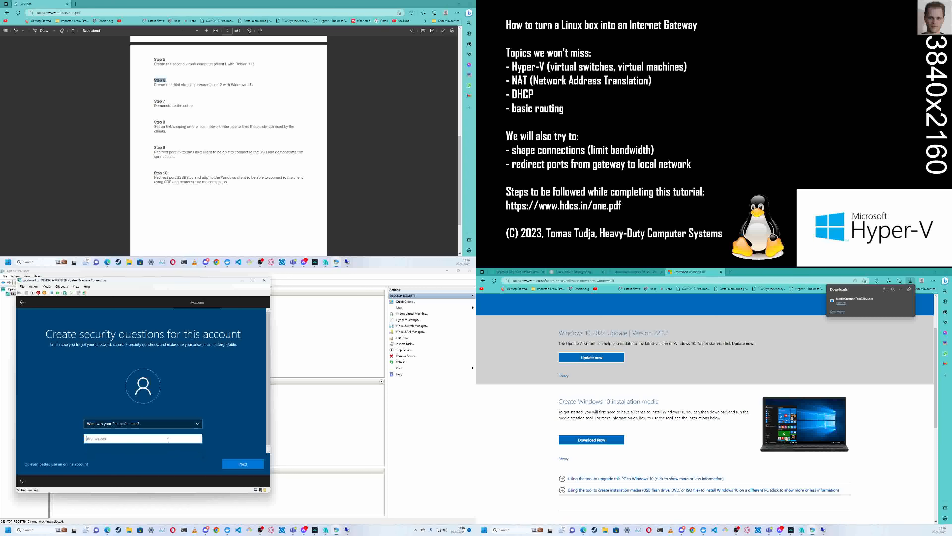
key("Return")
- Choose the childhood nickname as security question 2 and fill in the security answer
left_click(200, 422)
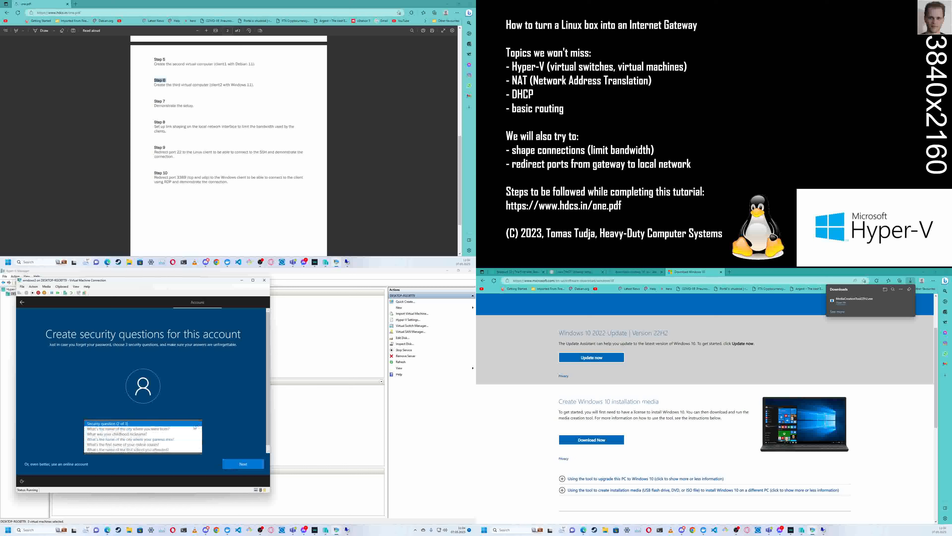
left_click(161, 434)
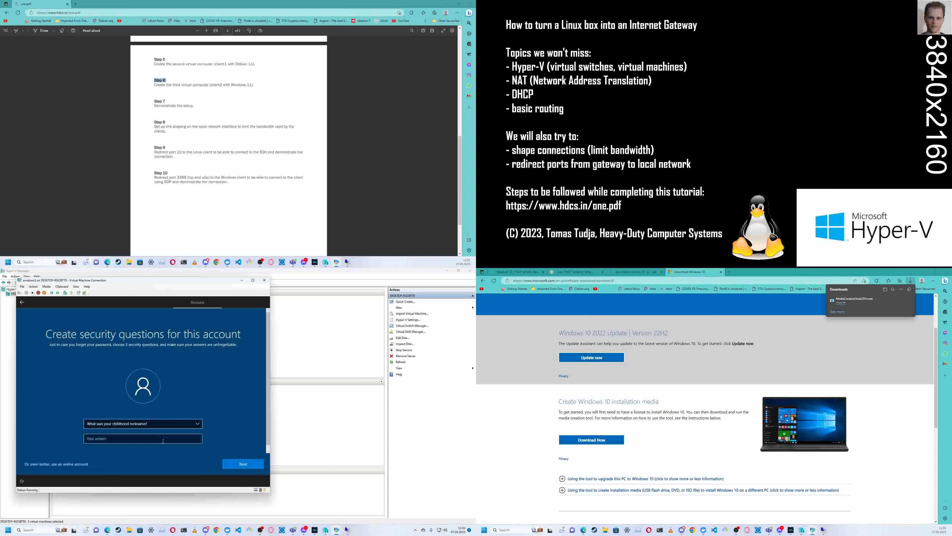
left_click(163, 438)
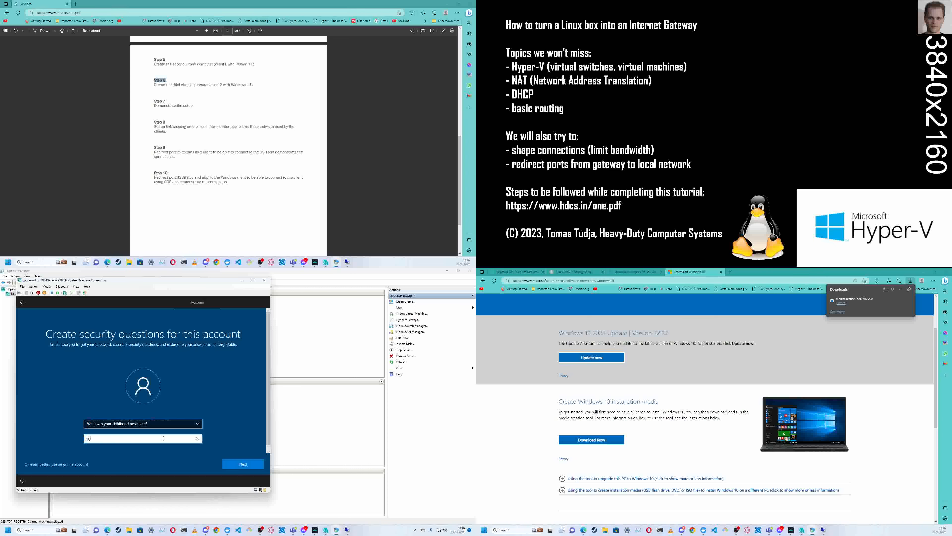
left_click(244, 468)
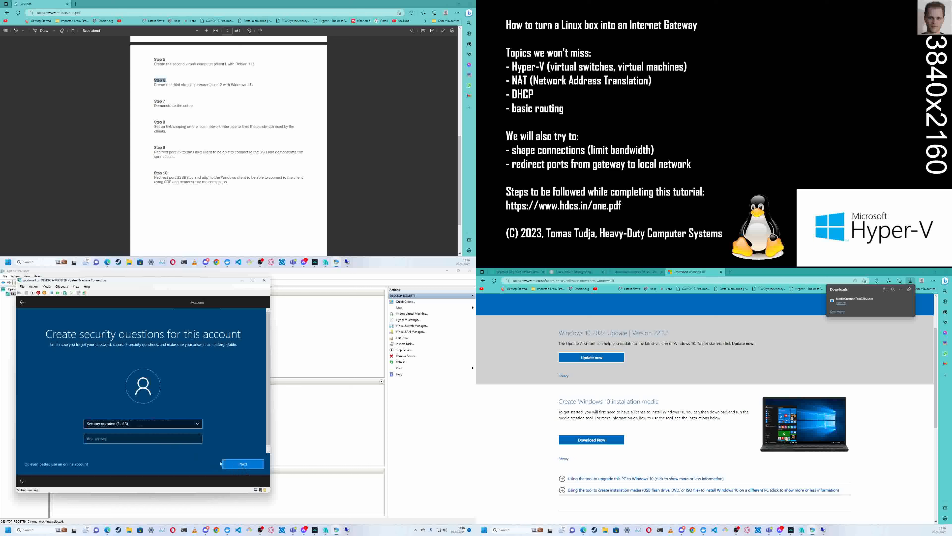
- Choose the city where the parents met as security question 3 and fill in the security answer
left_click(200, 425)
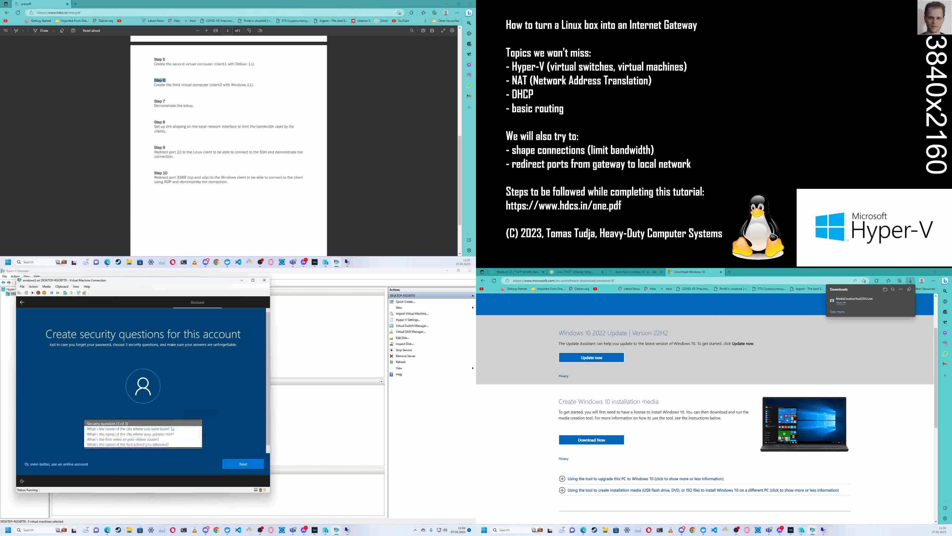
left_click(164, 436)
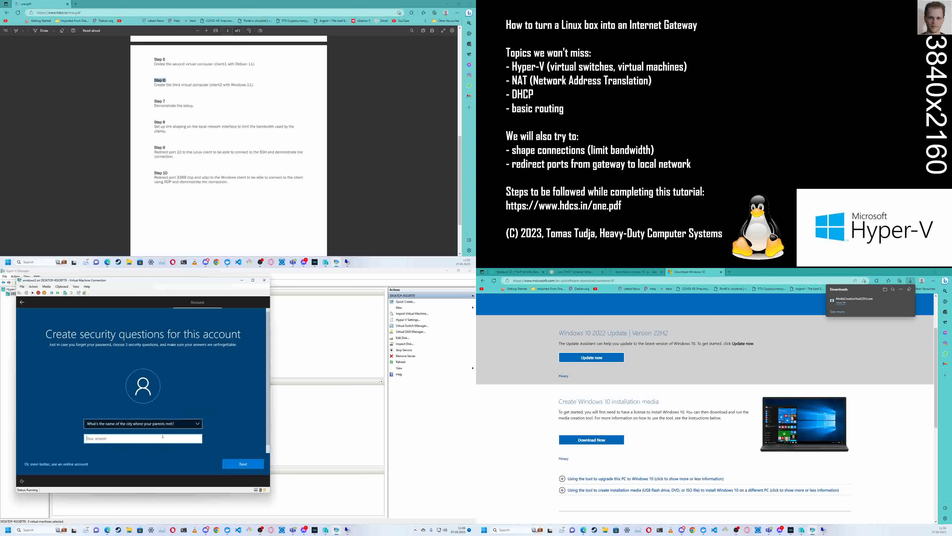
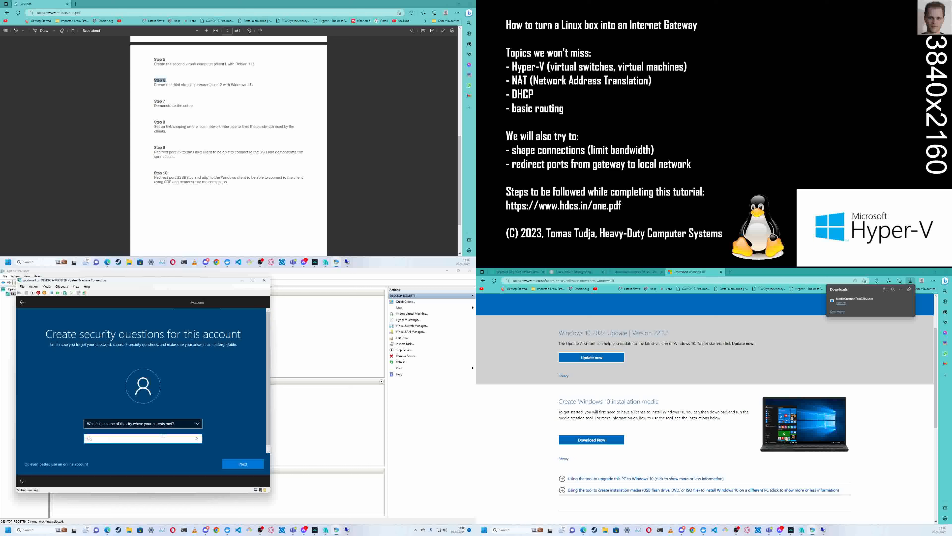
left_click(253, 466)
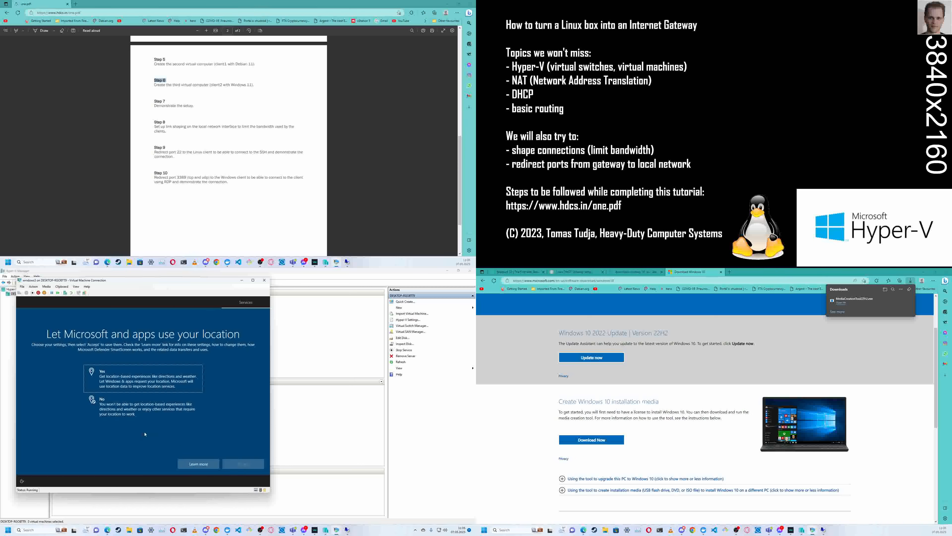
- Answer Yes to letting Microsoft and apps use the location and to Find my device
left_click(151, 384)
left_click(239, 464)
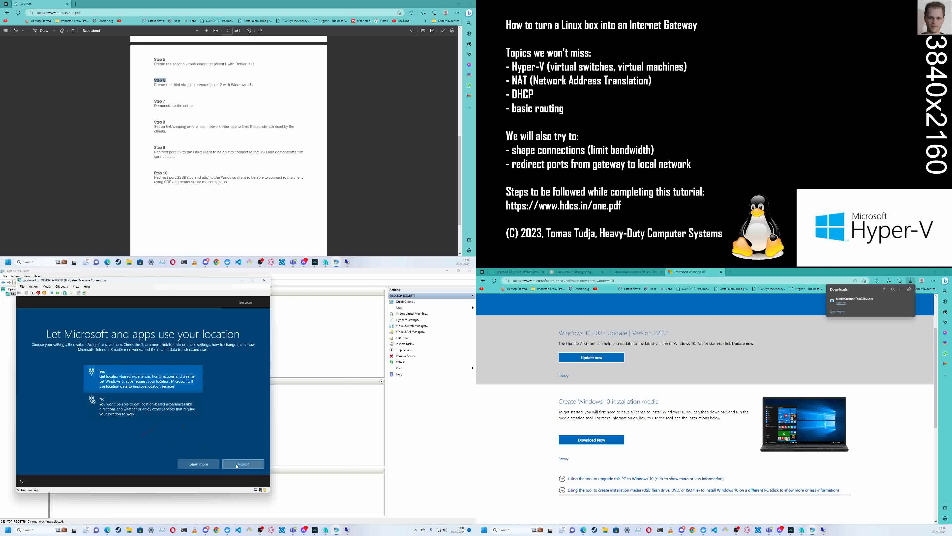
left_click(171, 383)
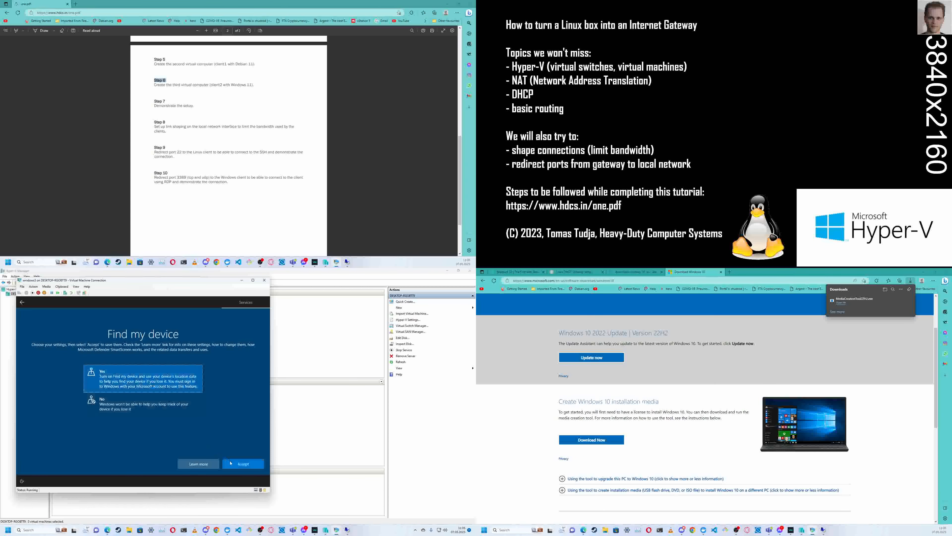
left_click(241, 464)
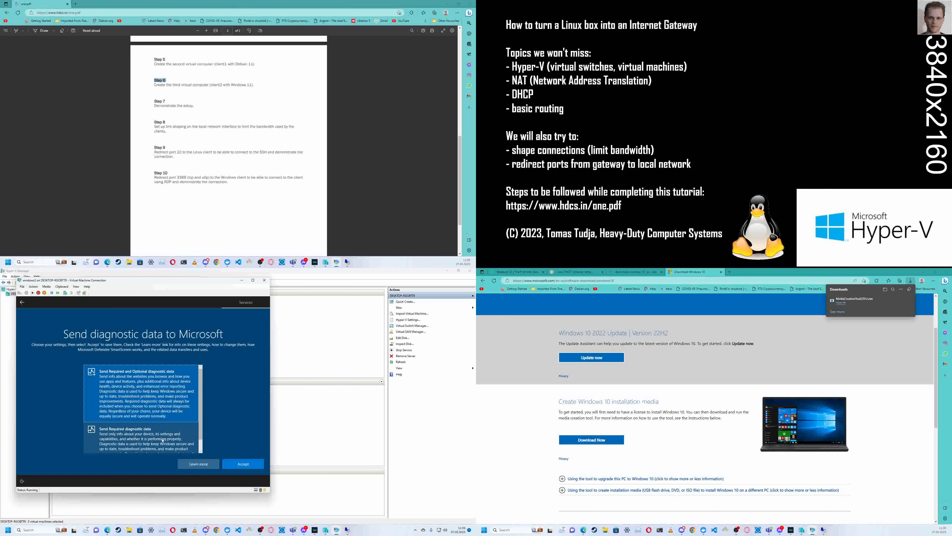
- Accept sending required and optional diagnostic data and answer Yes to improving inking and typing
left_click(243, 464)
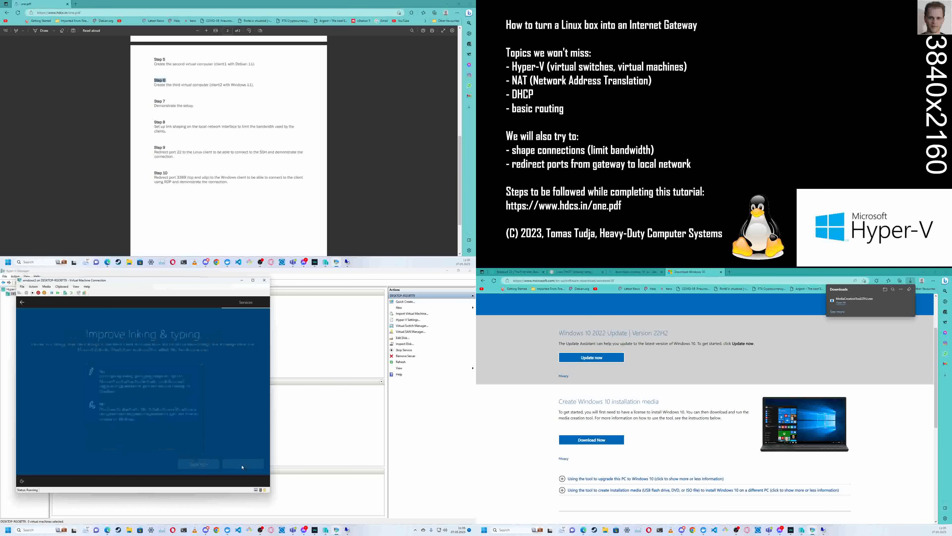
left_click(183, 388)
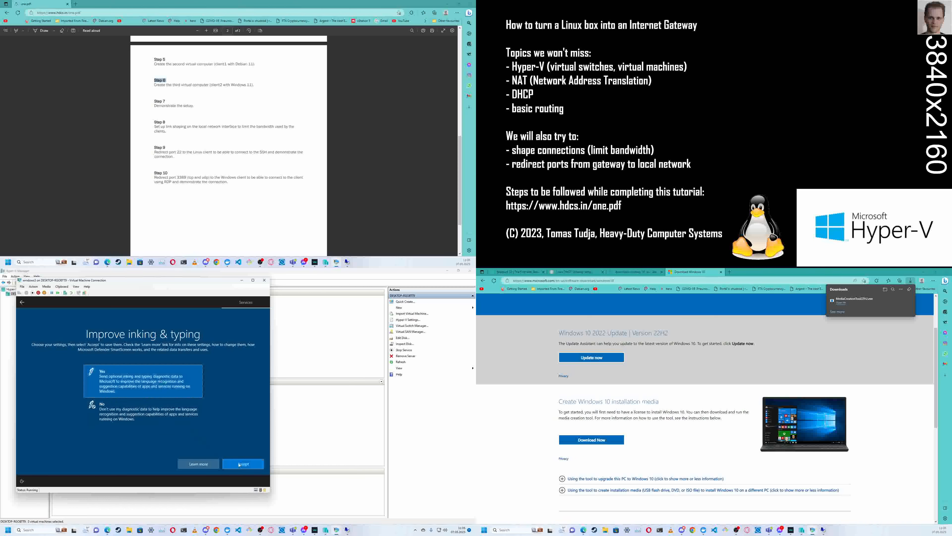
left_click(241, 464)
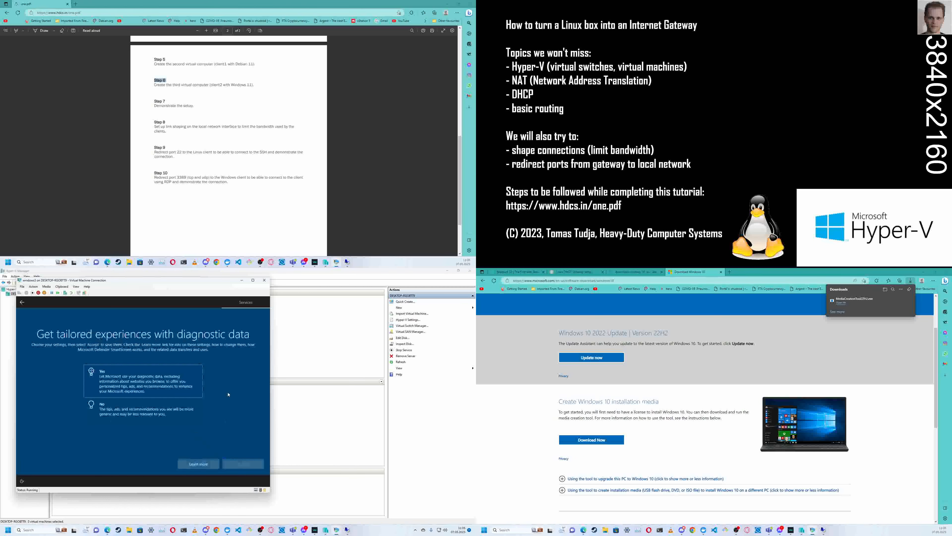
- Answer Yes to tailored experiences with diagnostic data and to letting apps use the advertising ID
left_click(152, 381)
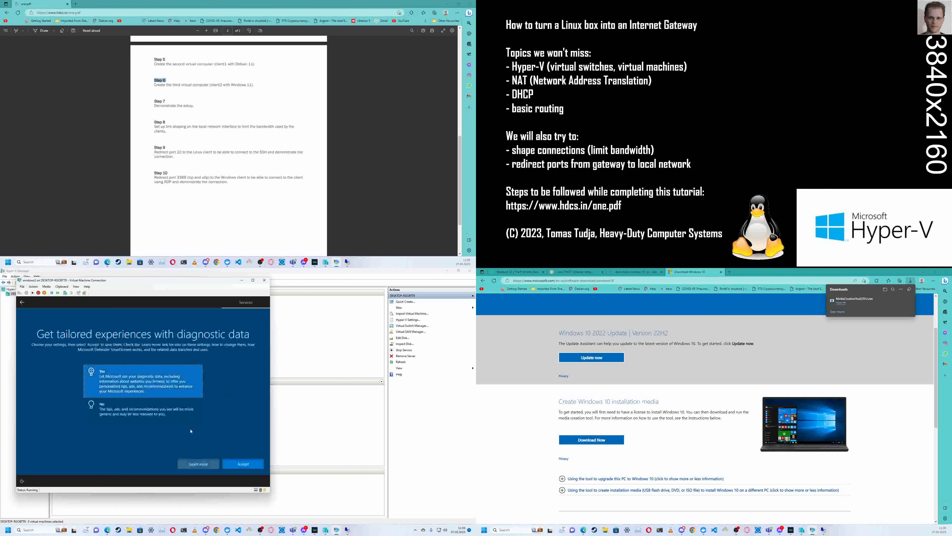
left_click(243, 464)
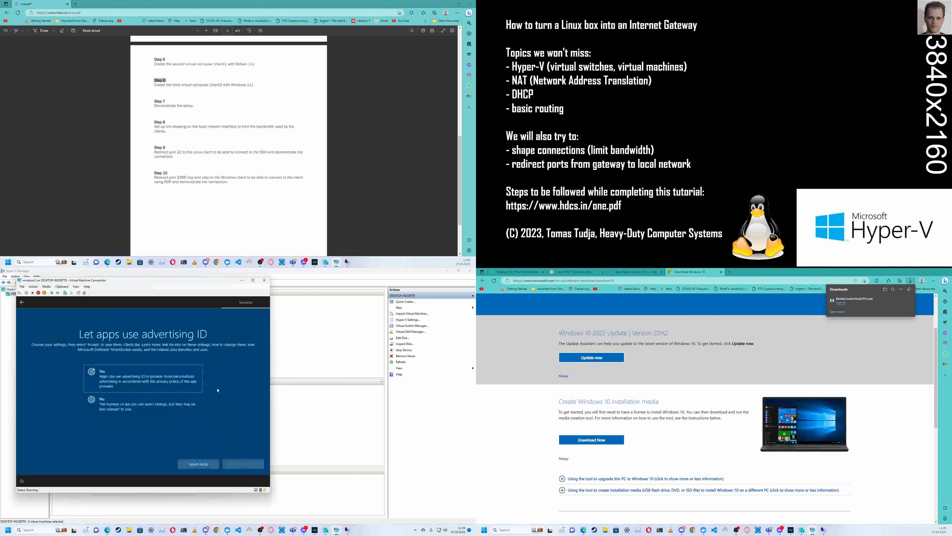
left_click(176, 378)
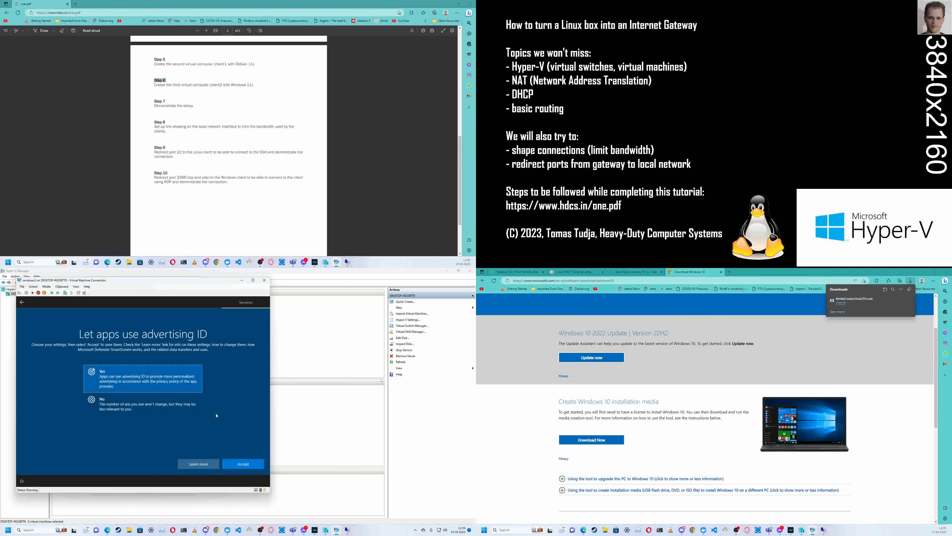
left_click(243, 464)
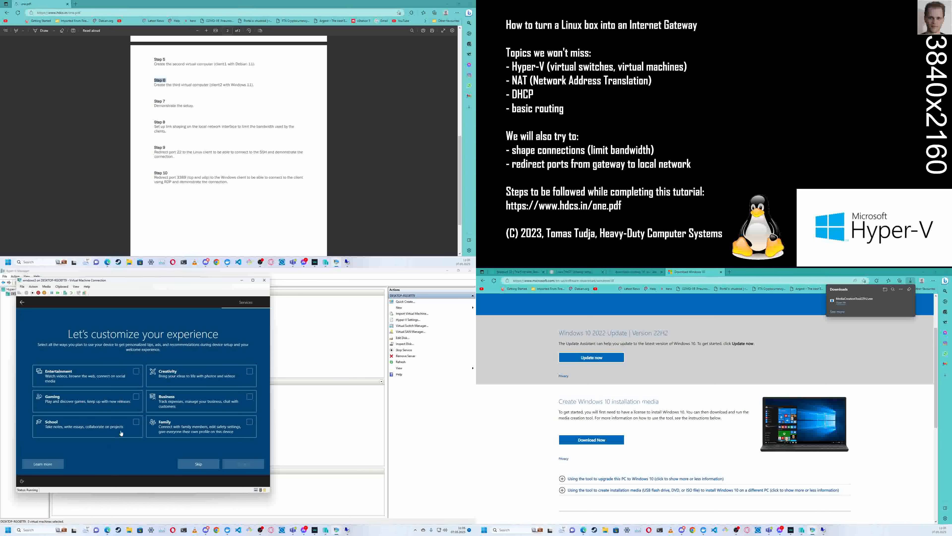
- Select Entertainment, Gaming, School, Family, Business and Creativity for the customized experience and accept them
left_click(136, 376)
left_click(137, 402)
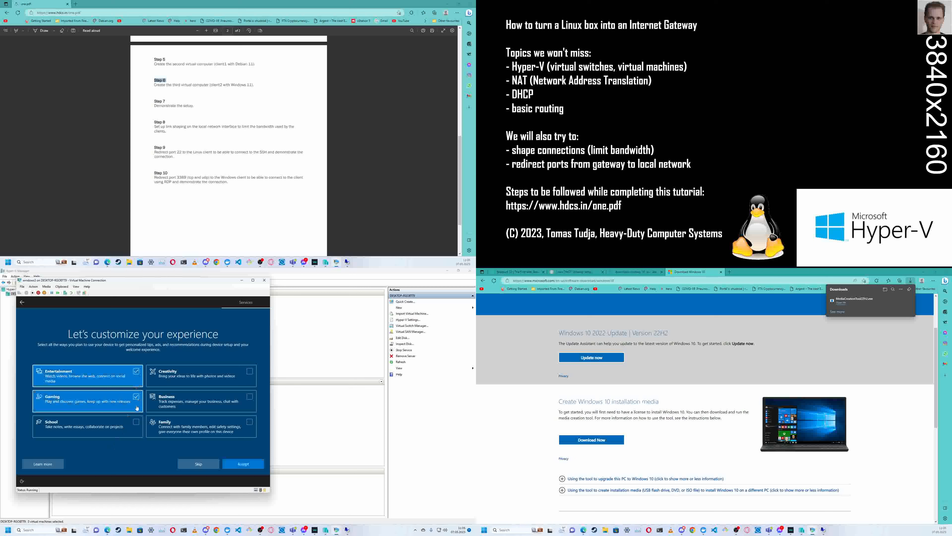
left_click(136, 422)
left_click(248, 422)
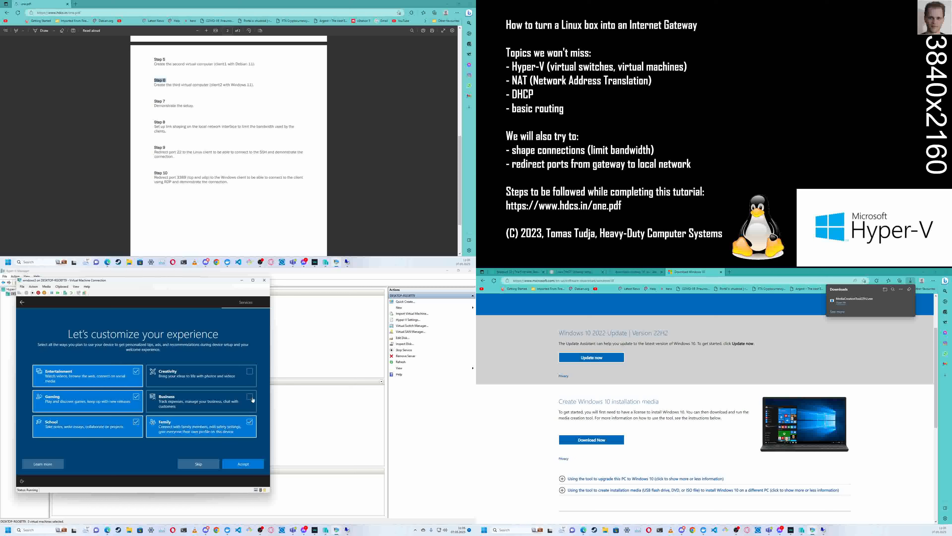
left_click(248, 399)
left_click(246, 379)
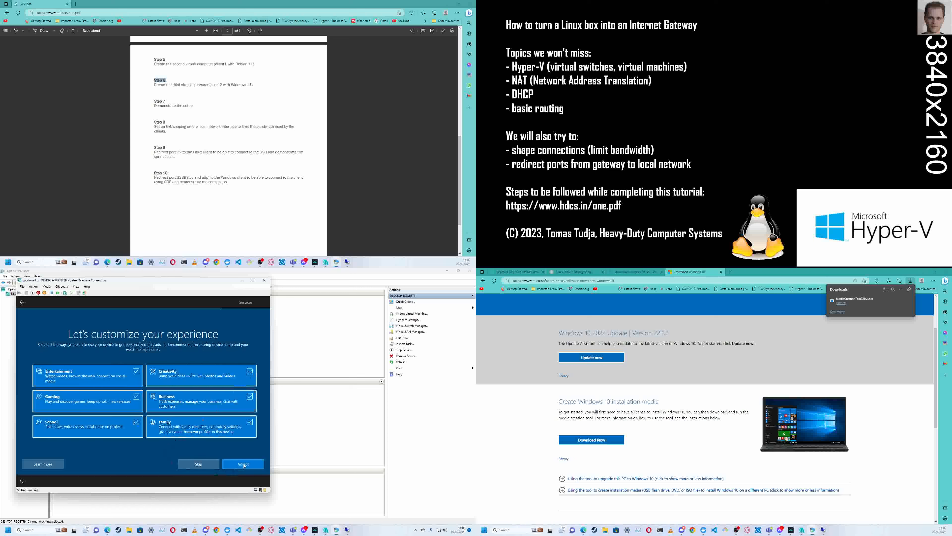
left_click(230, 464)
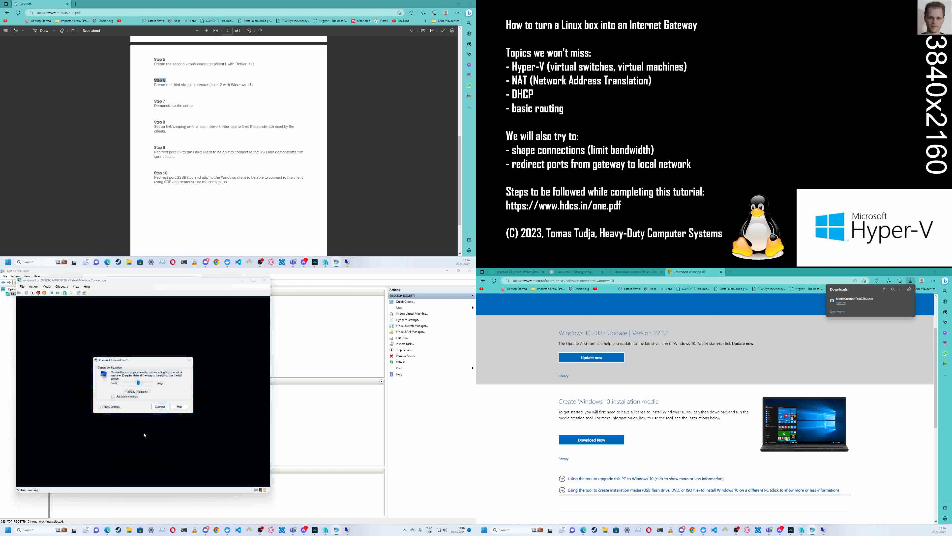
- Connect to windows3 with the proposed display size and sign in to Windows with the account password
left_click(161, 407)
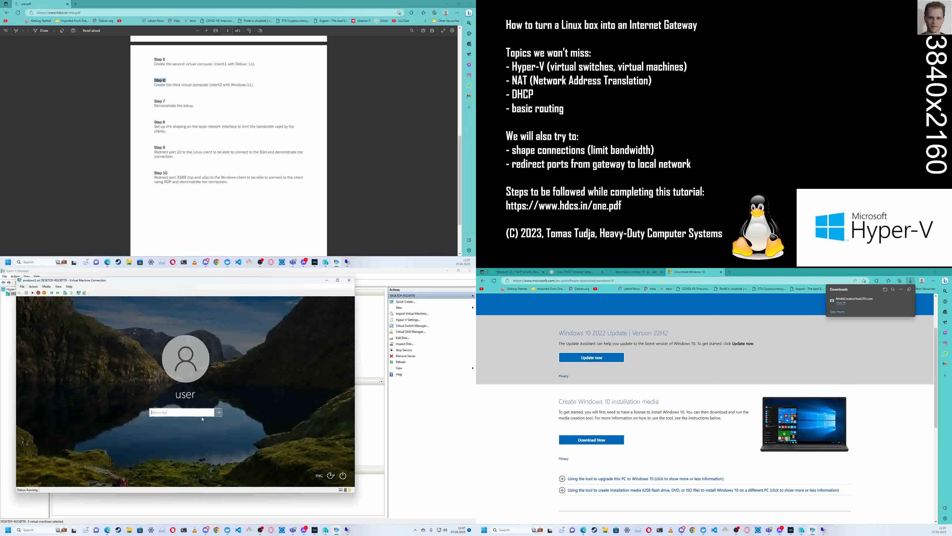
type("*")
key("Return")
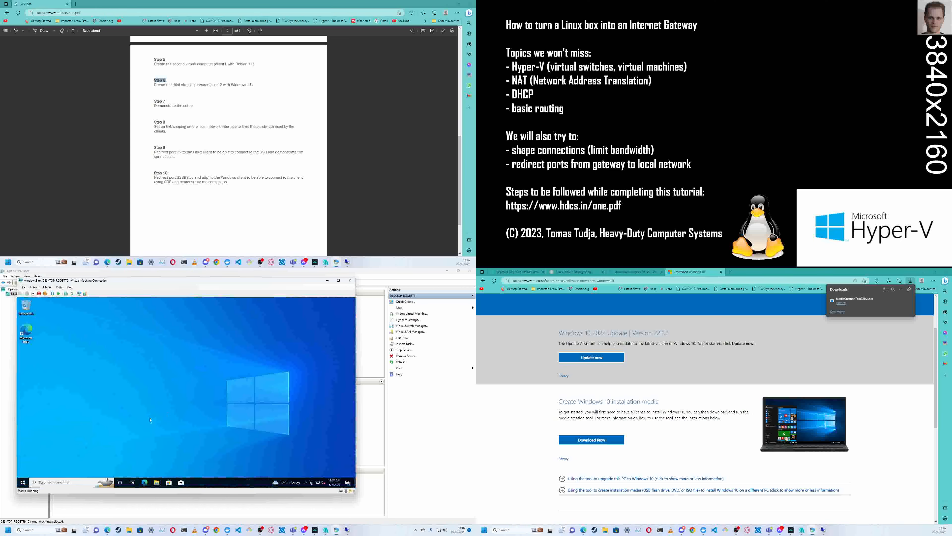
- Open Microsoft Edge in windows3 and finish its welcome setup without signing in, allowing browsing data import and personalized Microsoft experiences
left_click(144, 482)
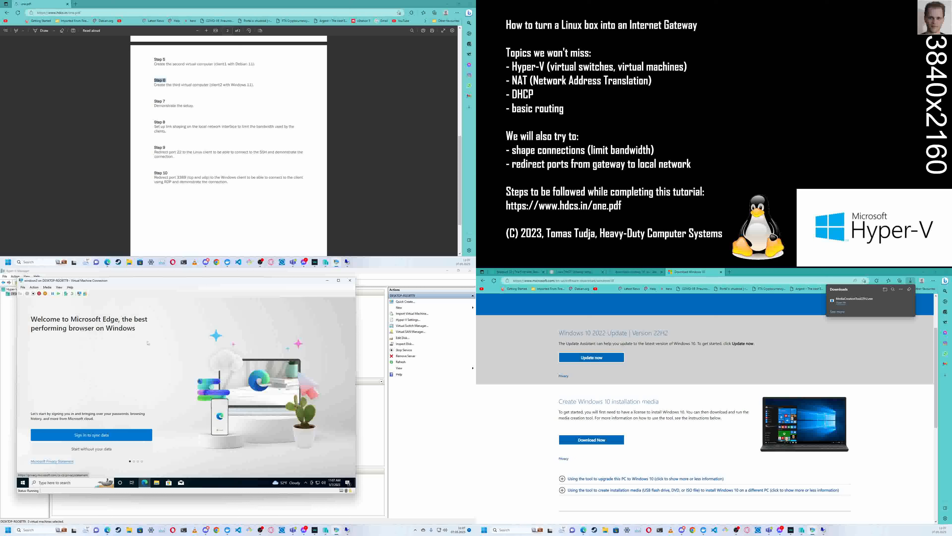
left_click(85, 450)
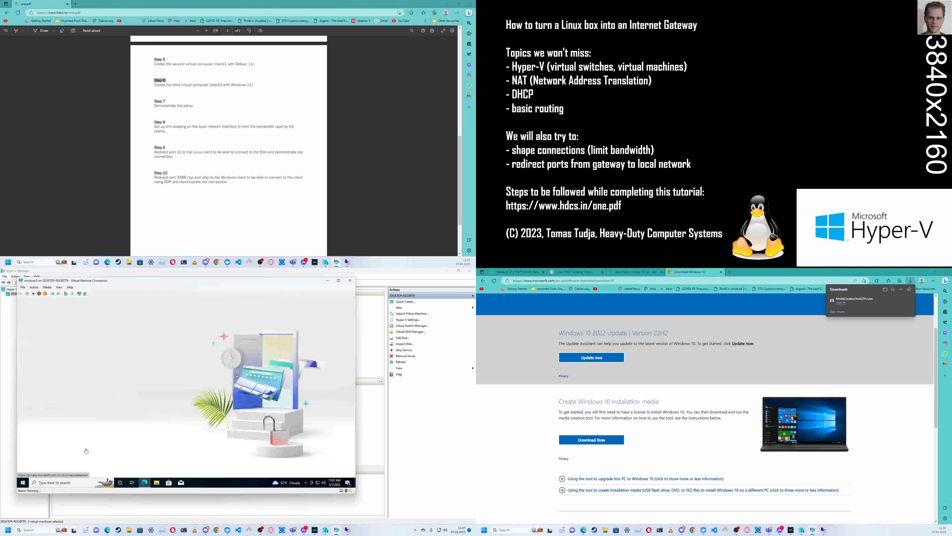
left_click(85, 453)
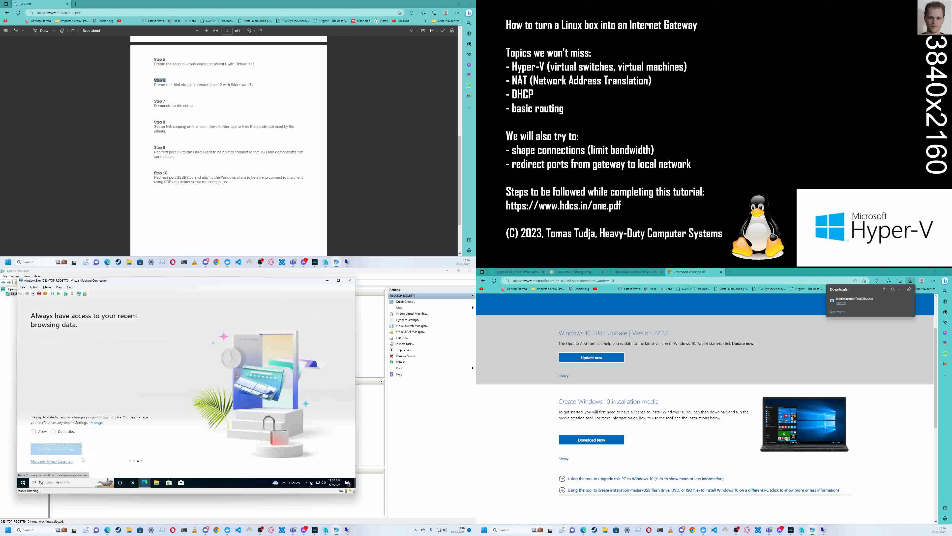
left_click(33, 431)
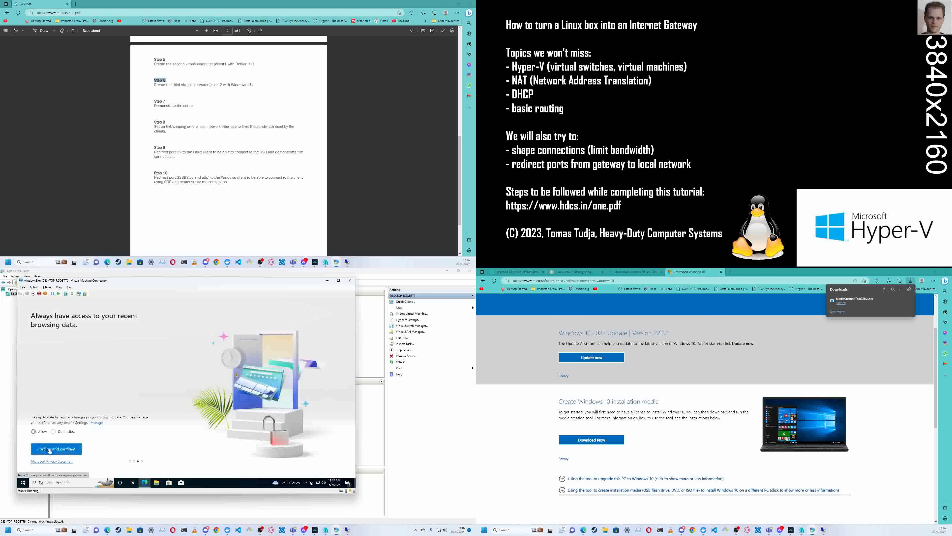
left_click(50, 450)
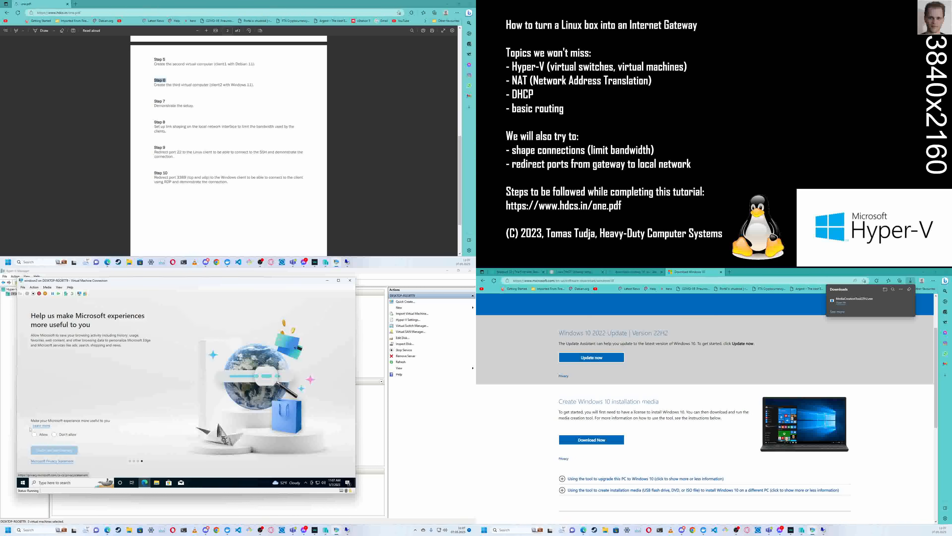
left_click(36, 435)
left_click(46, 451)
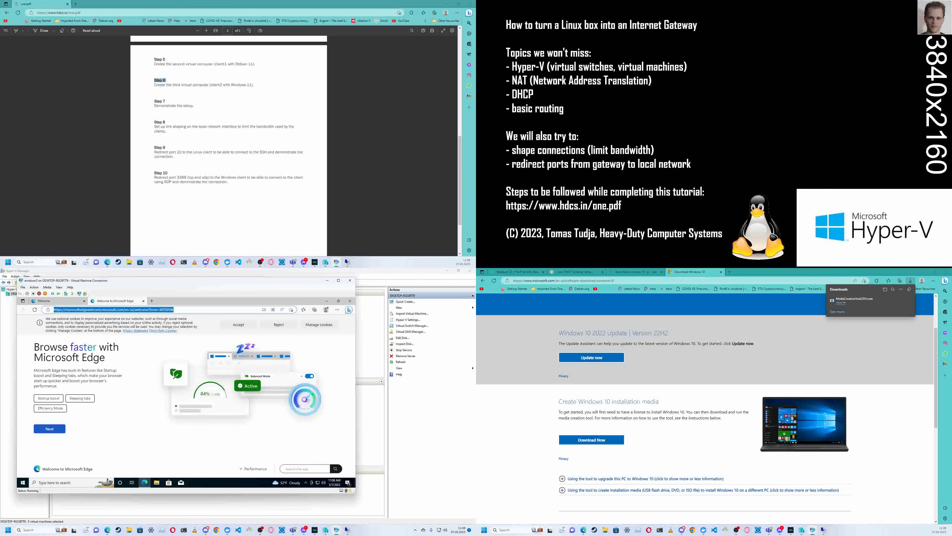
- Open speedtest.net in Edge and dismiss the privacy notice
type("speedtes")
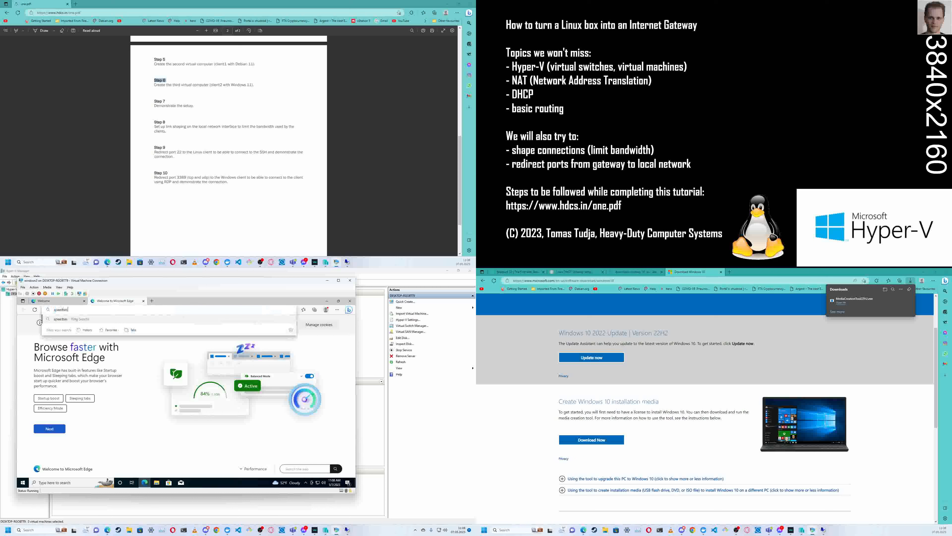
type("t.net")
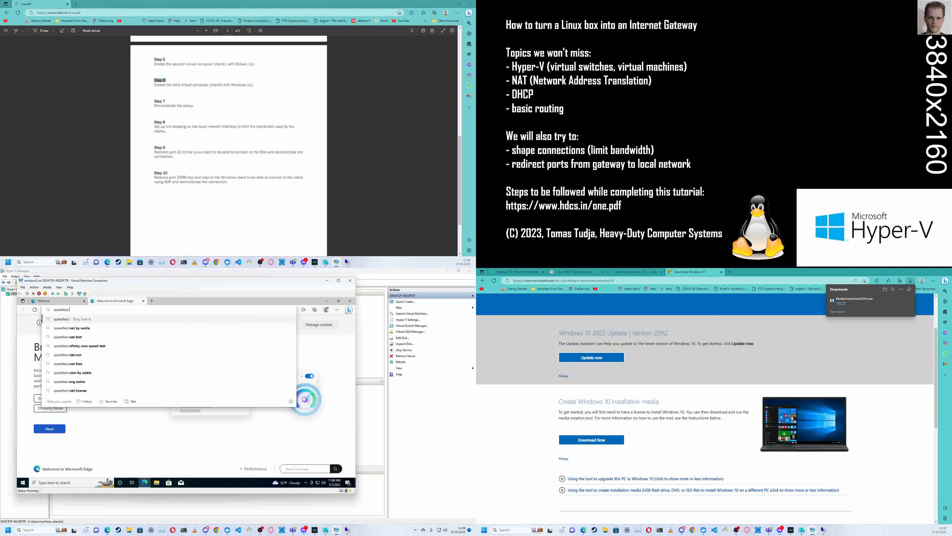
key("Return")
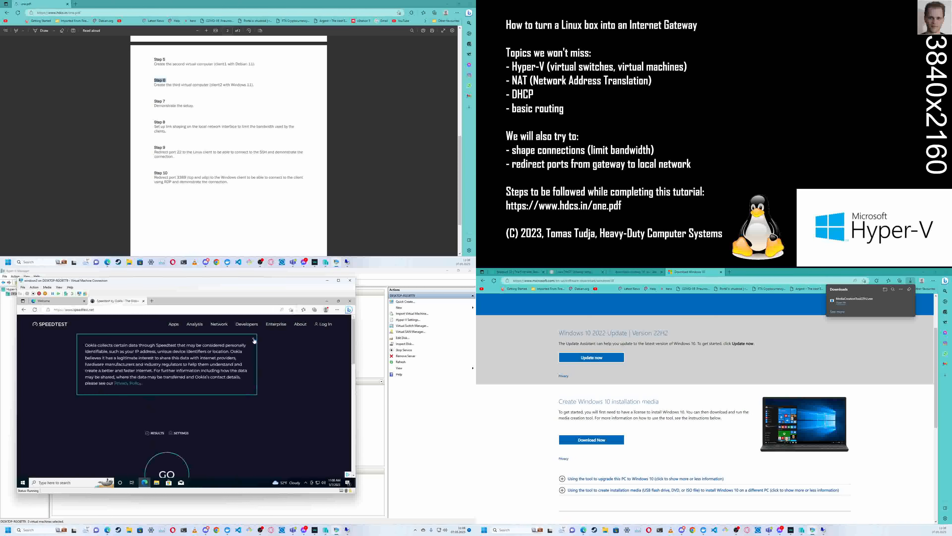
left_click(234, 404)
left_click(253, 336)
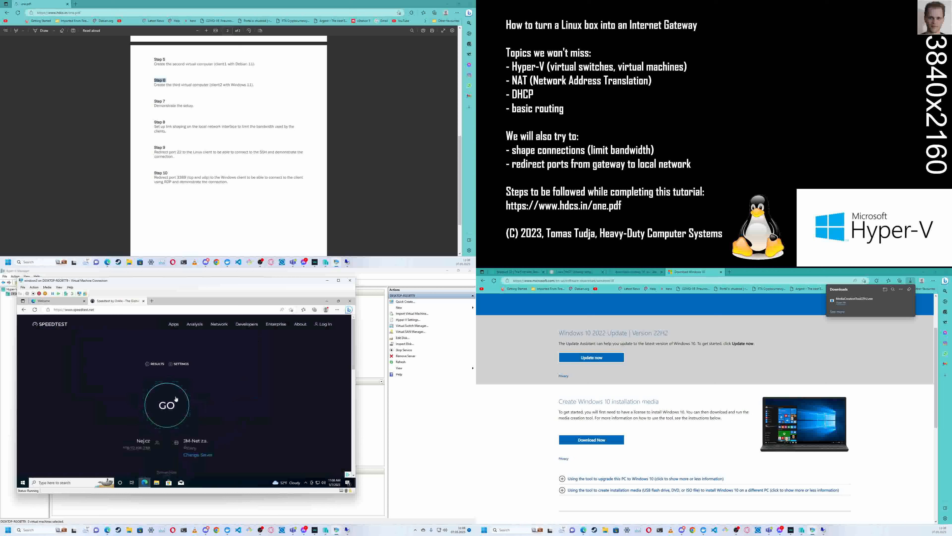
- Run the internet speed test on windows3 with location access allowed and close the Speedtest for Windows offer
left_click(159, 405)
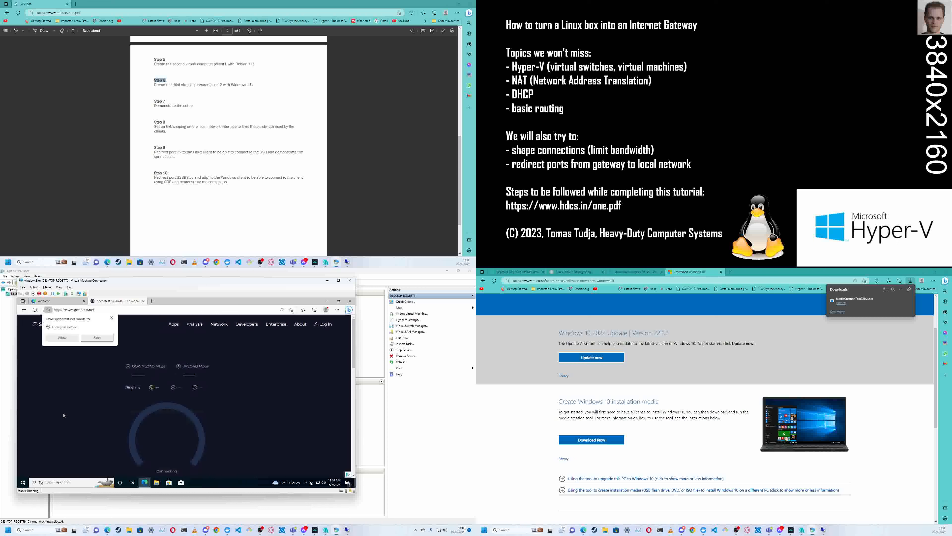
left_click(73, 340)
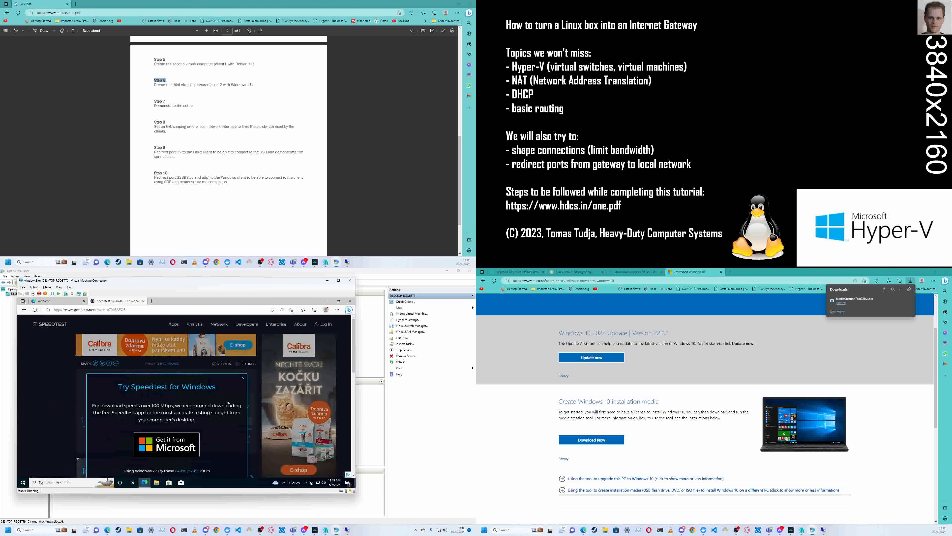
left_click(244, 379)
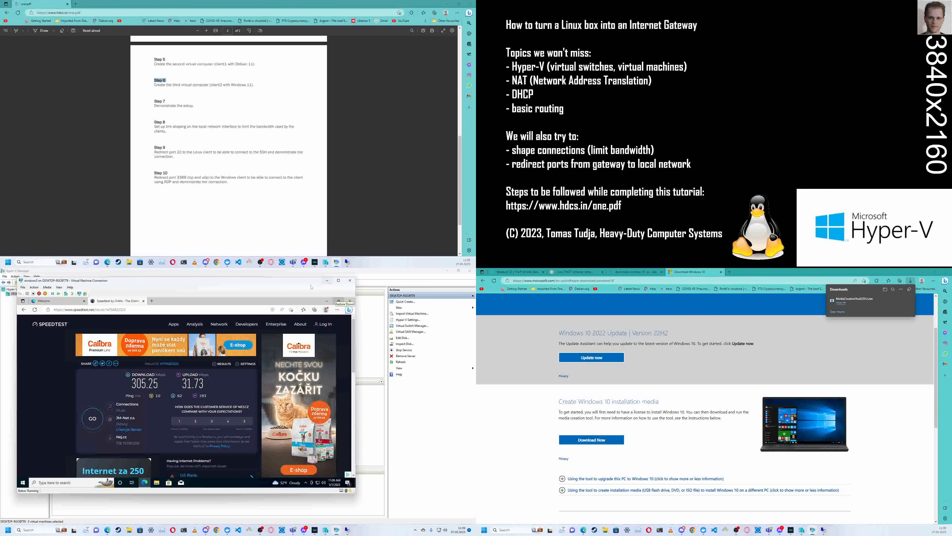
- Show the windows3 virtual machine full screen, then restore, move and re-maximize its Edge window
double_click(161, 280)
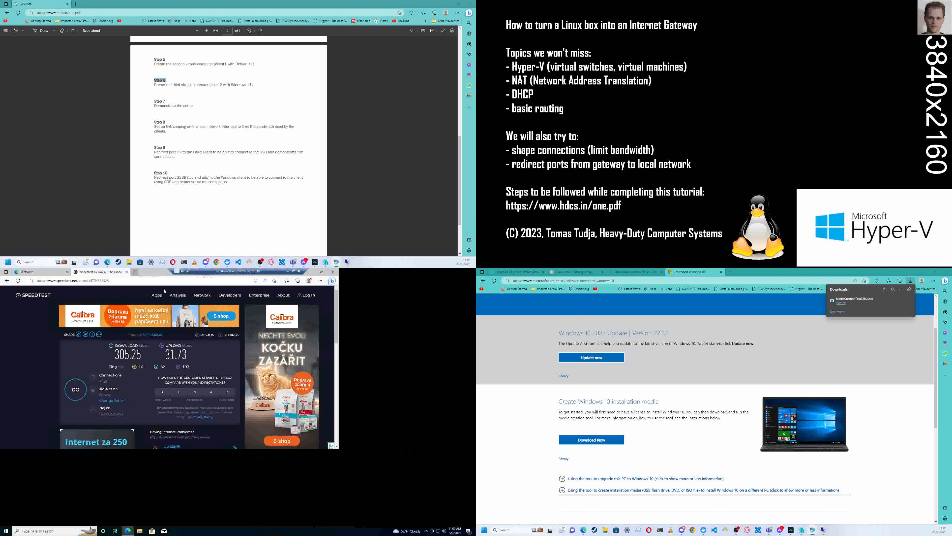
double_click(148, 273)
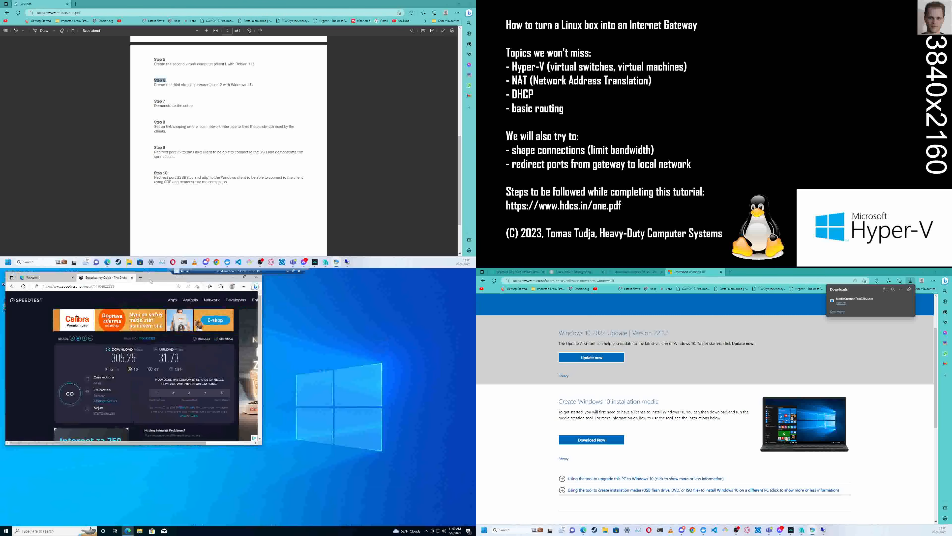
left_click_drag(169, 299, 217, 307)
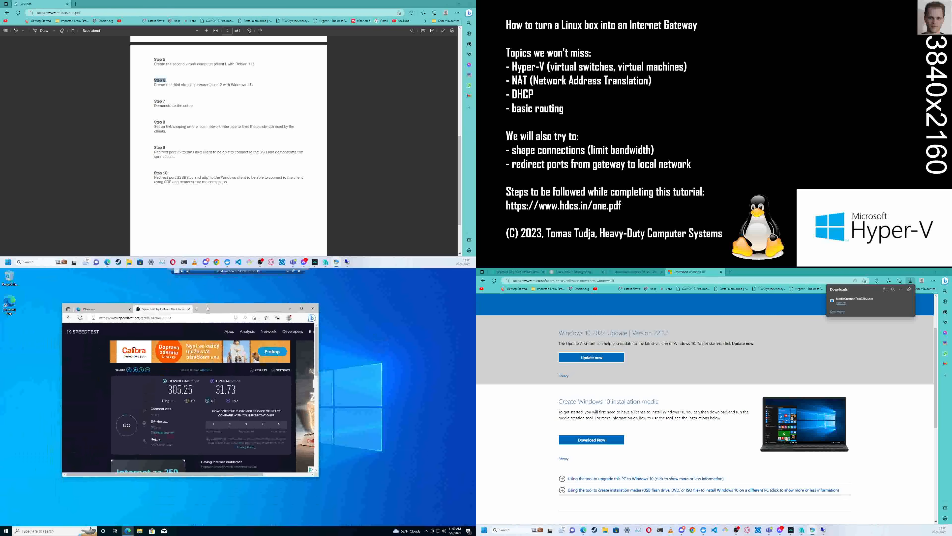
double_click(220, 308)
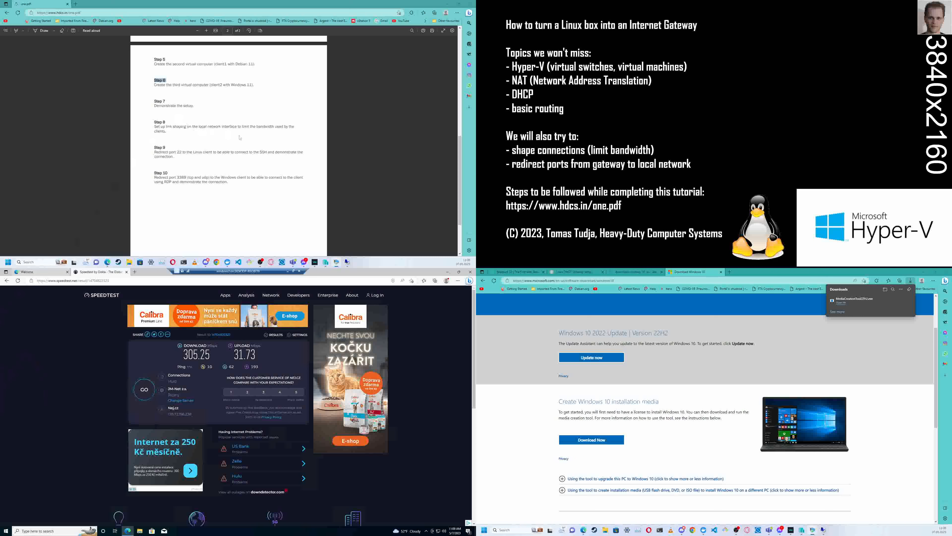
- Return to one.pdf and highlight the Step 7 heading, then the Step 8 heading about link shaping
left_click(377, 159)
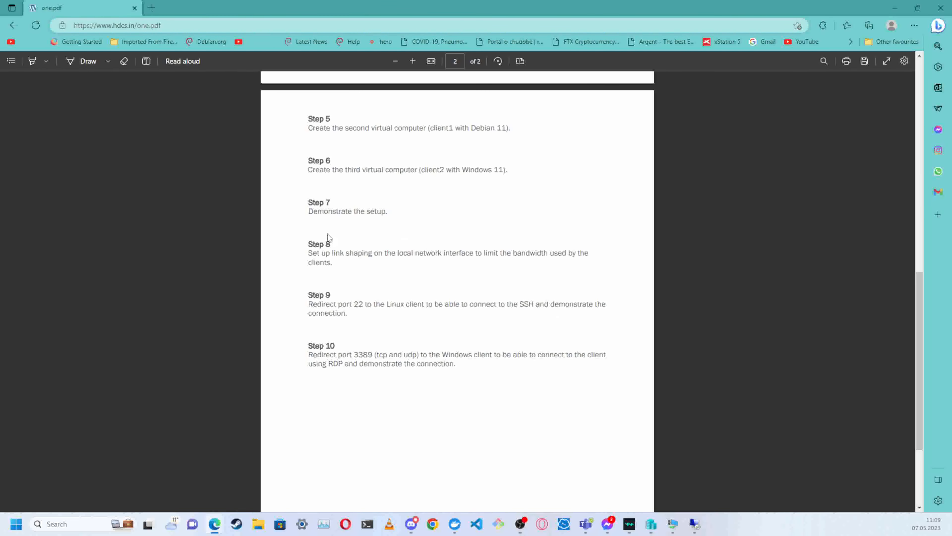
triple_click(317, 204)
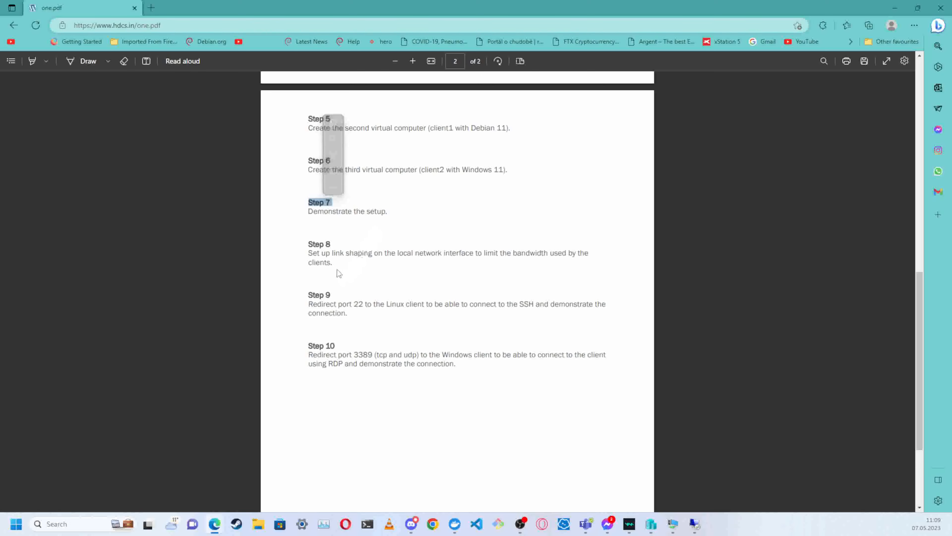
left_click_drag(313, 243, 332, 246)
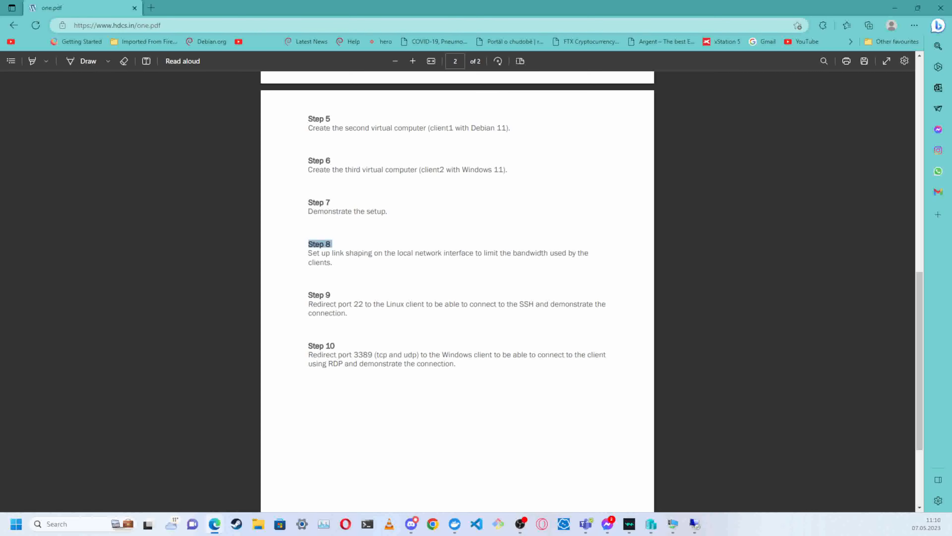
- Switch from the PDF to the Virtual Machine Connection window
left_click(673, 524)
key("alt+Tab")
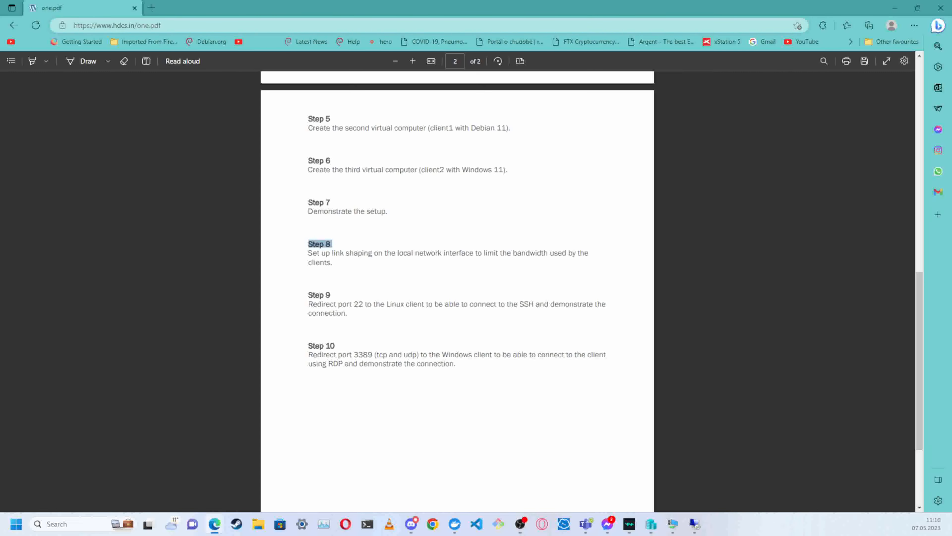